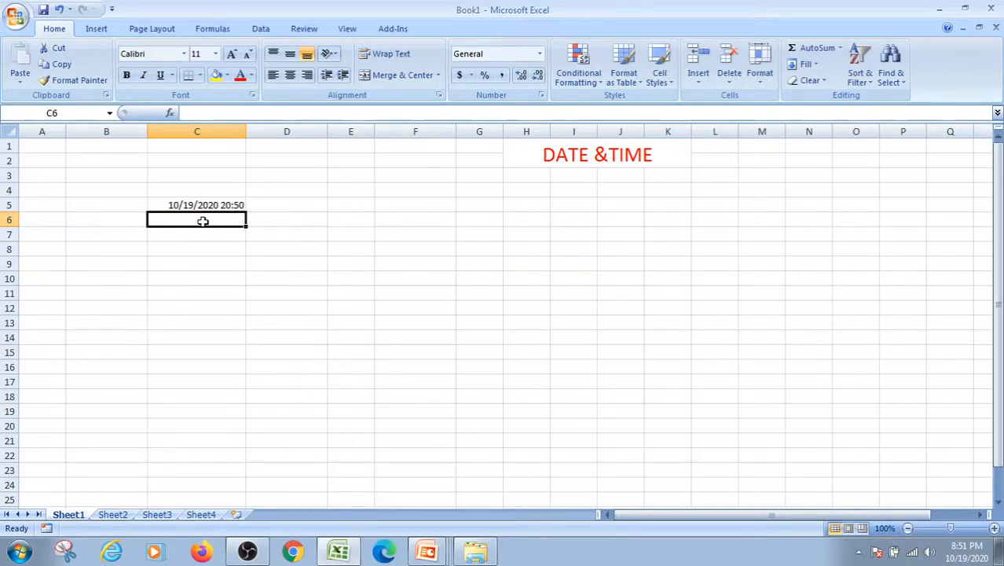
# Step: Label cell B6 DAY and extract the day from the date in C5 with =DAY(C5) in C6
pyautogui.click(123, 223)
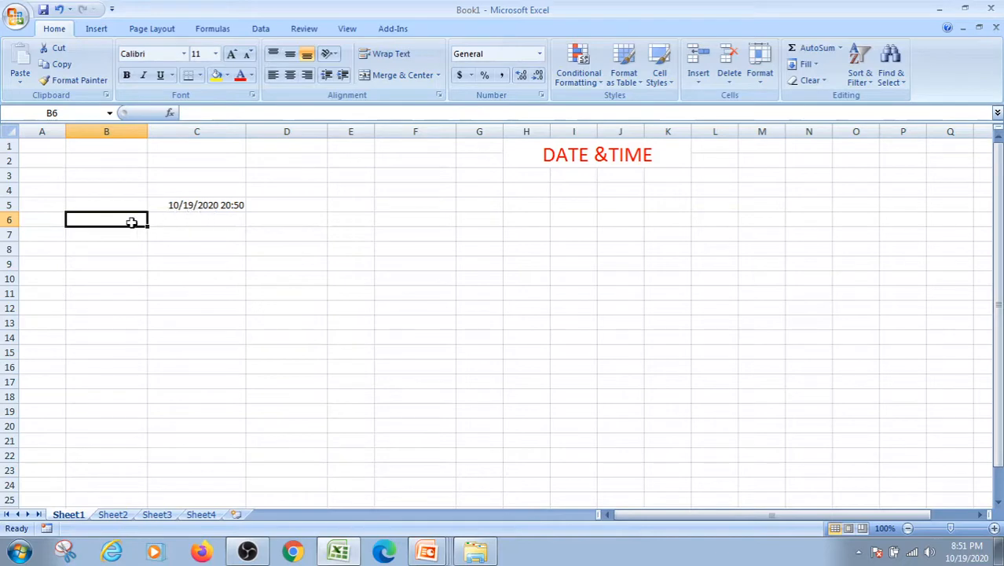
pyautogui.write('DAY')
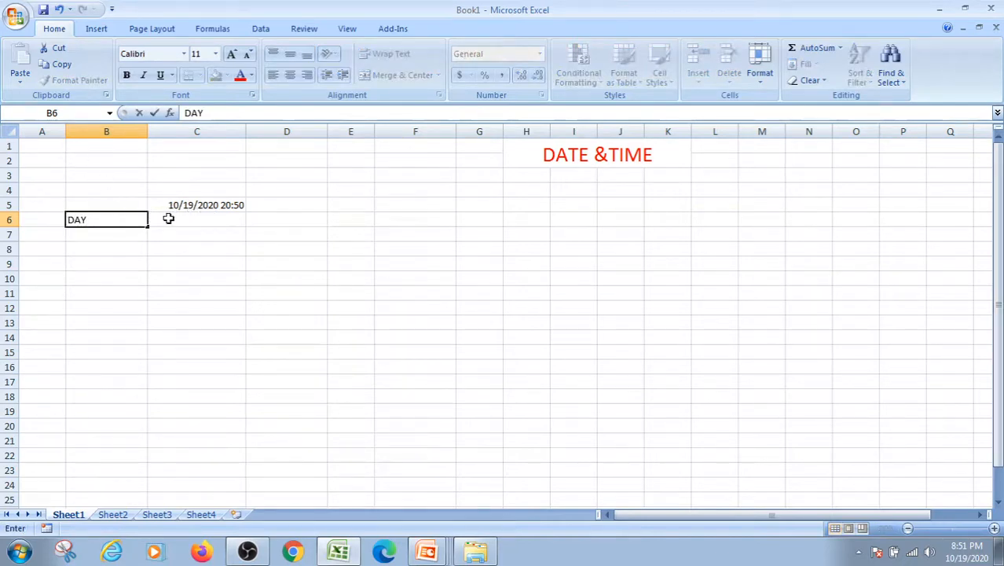
pyautogui.click(168, 219)
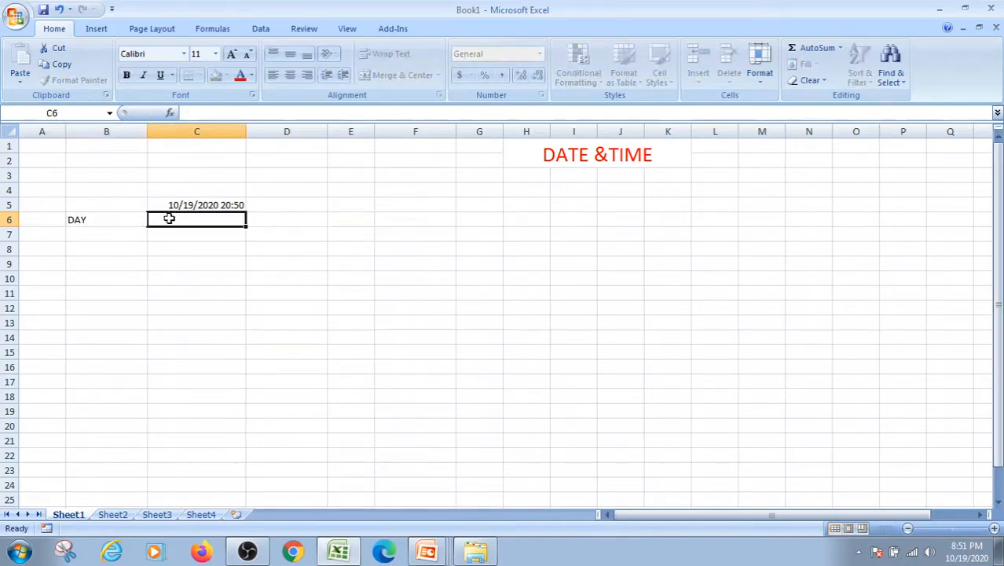
pyautogui.write('=')
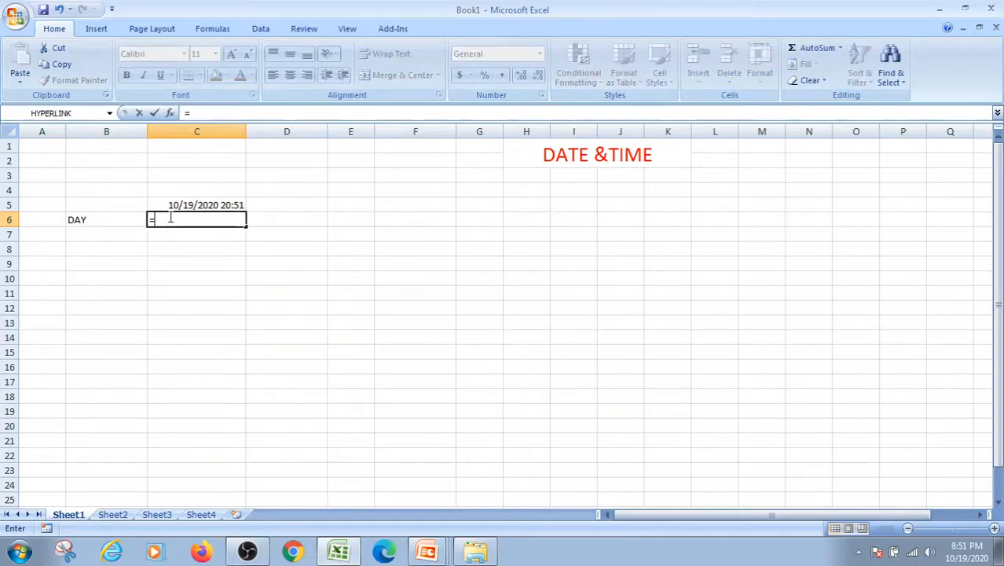
pyautogui.write('DAY')
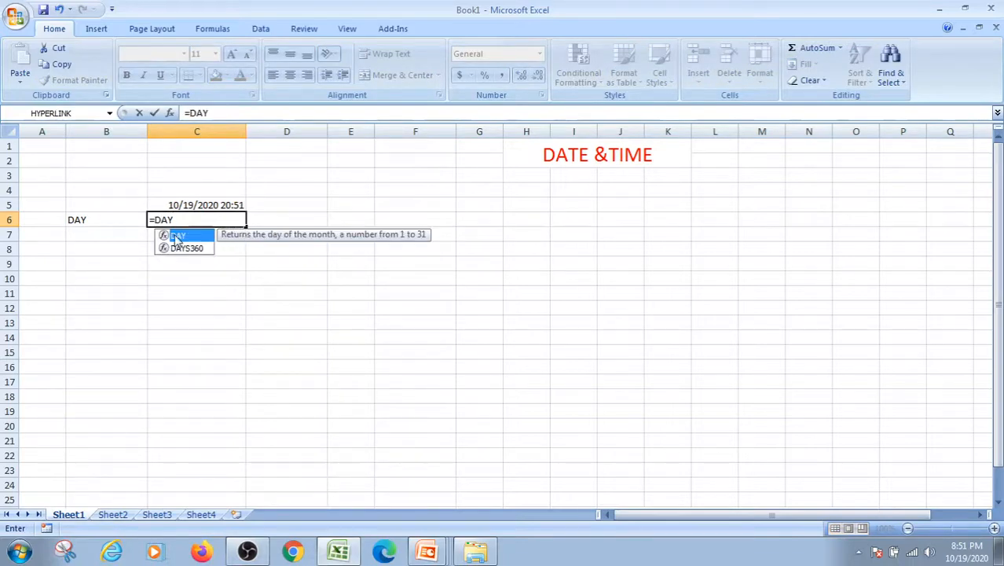
pyautogui.doubleClick(177, 237)
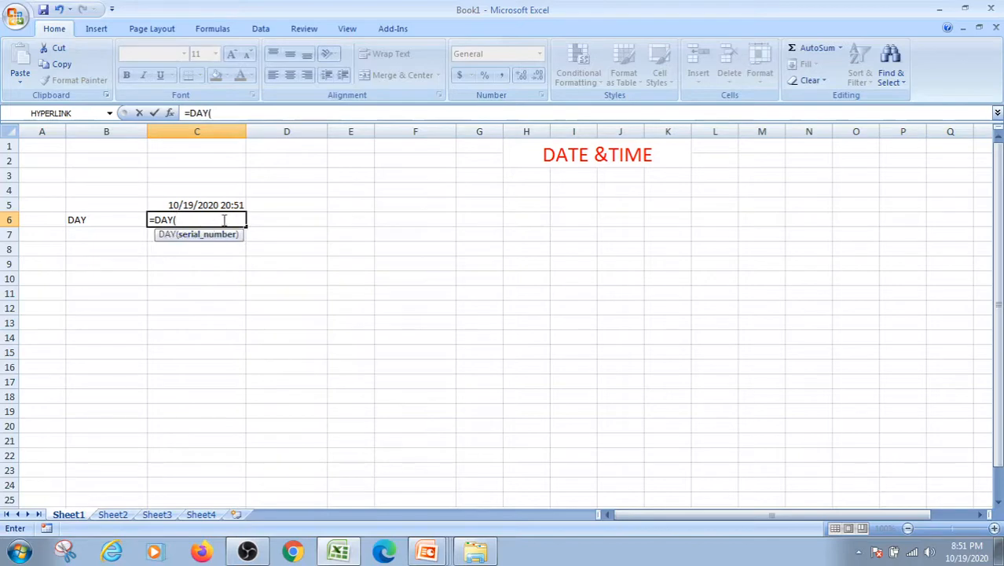
pyautogui.click(200, 205)
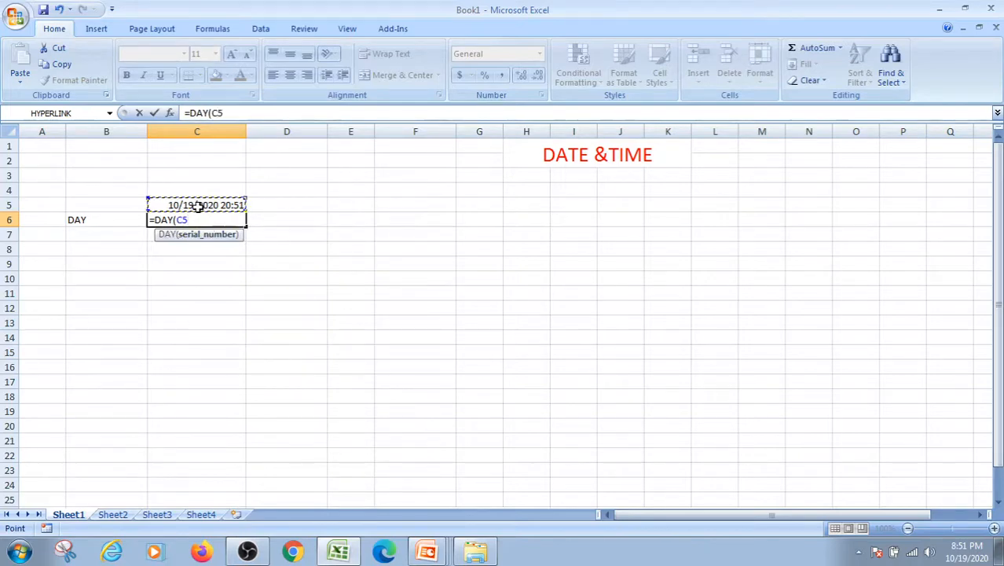
pyautogui.write(')')
pyautogui.press('Return')
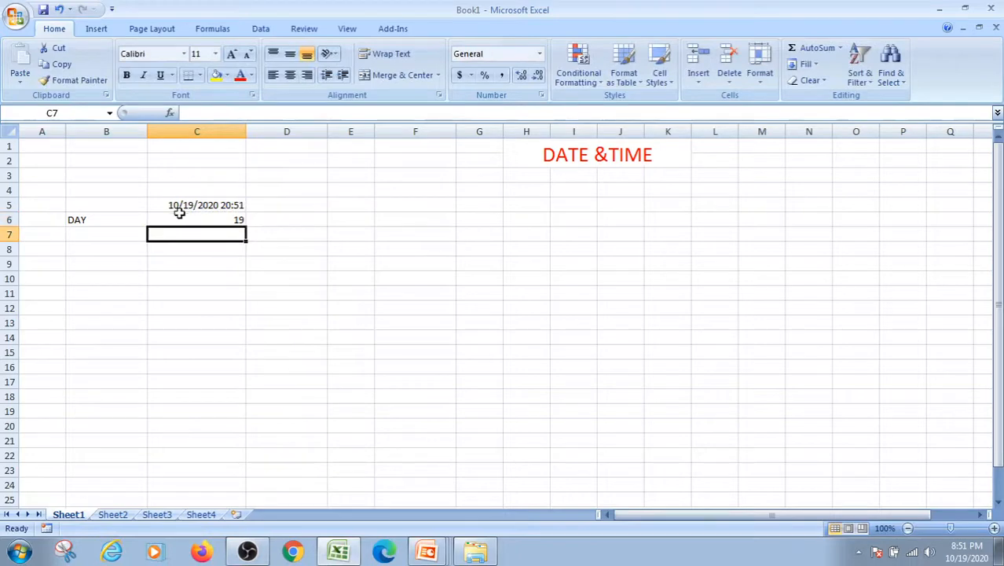
# Step: Label cell B7 MONTH and extract the month from the date in C5 with =MONTH(C5) in C7
pyautogui.click(130, 237)
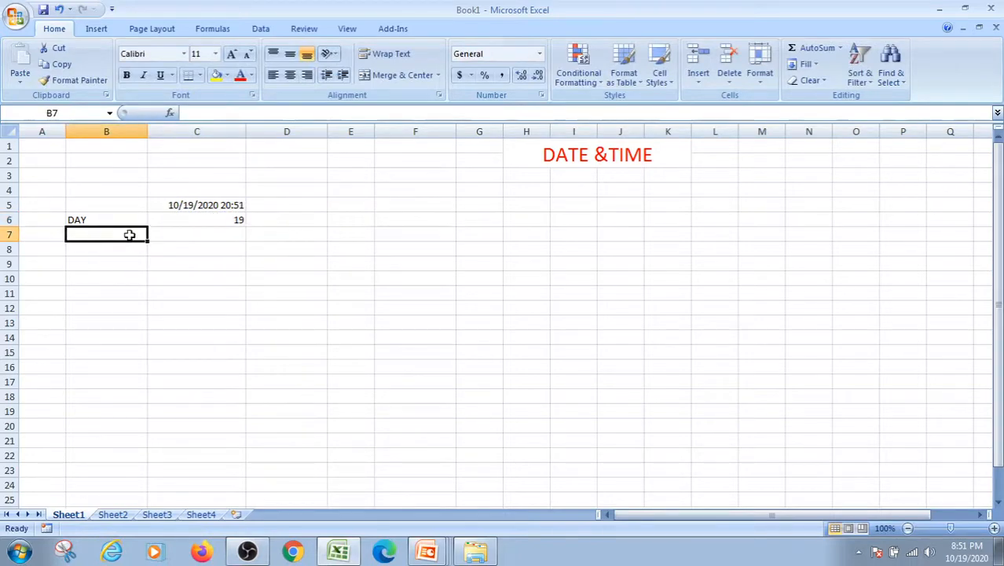
pyautogui.write('M')
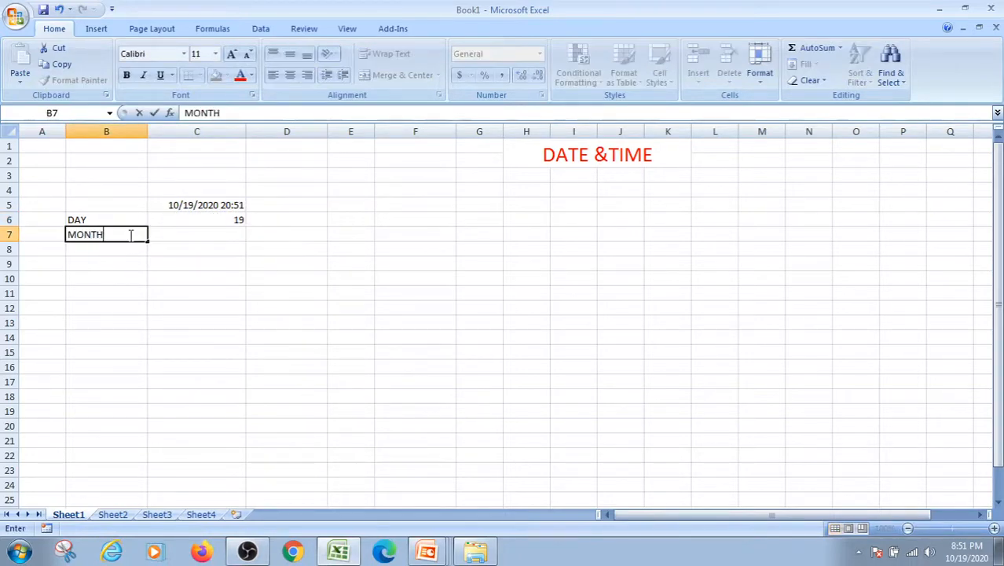
pyautogui.write('ONTH')
pyautogui.click(234, 234)
pyautogui.write('=MO')
pyautogui.click(187, 275)
pyautogui.doubleClick(192, 274)
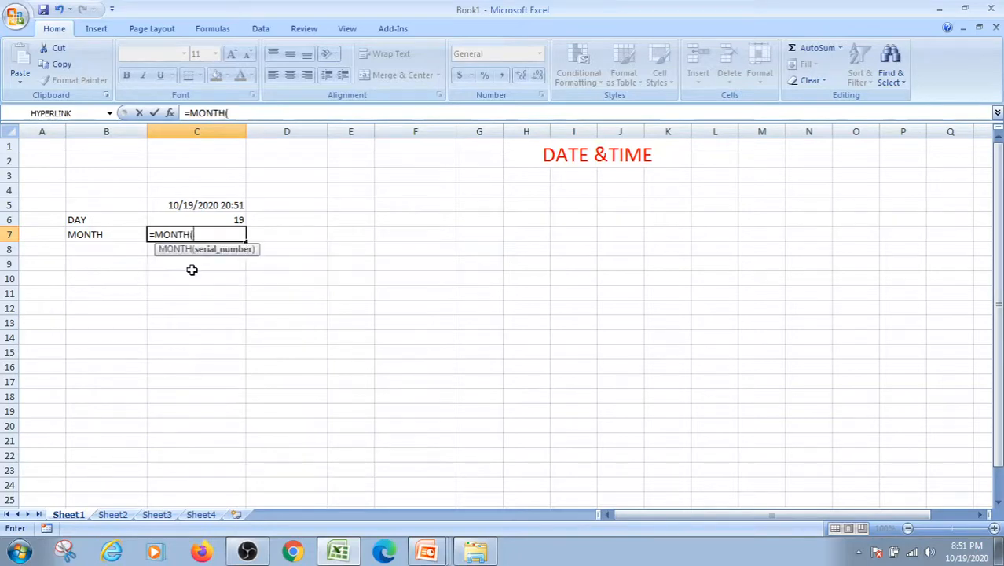
pyautogui.click(206, 206)
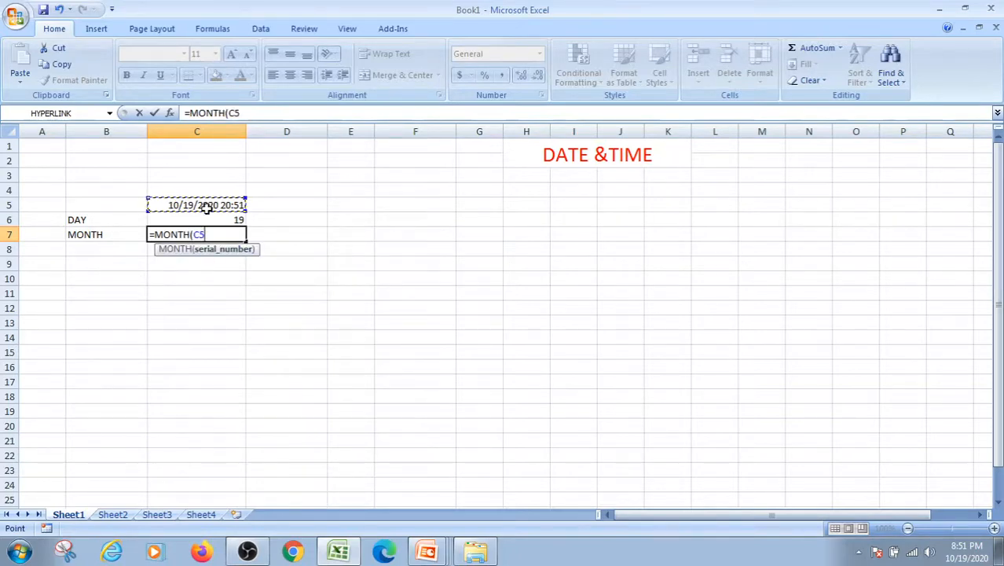
pyautogui.write(')')
pyautogui.press('Return')
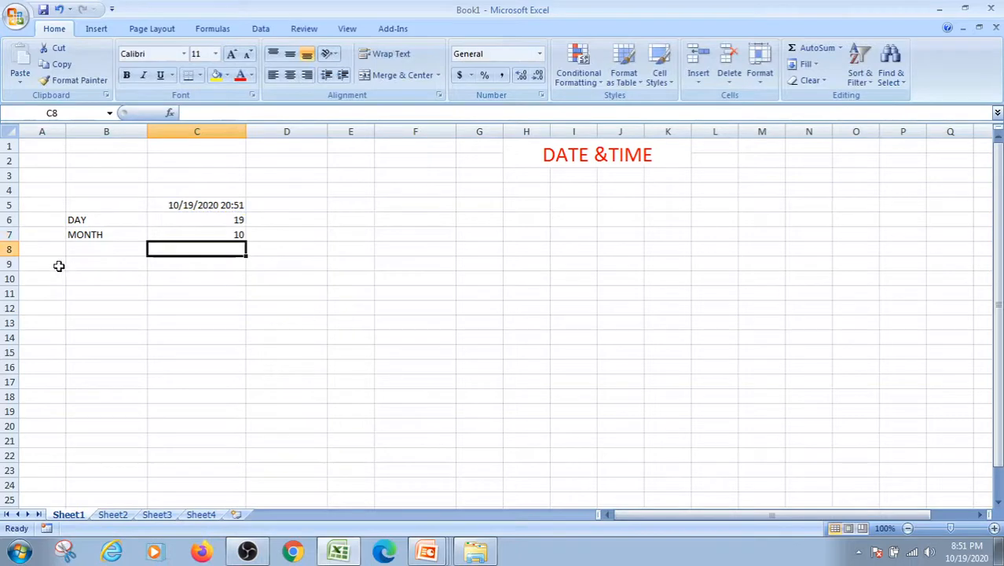
# Step: Label cell B8 YEAR and extract the year from the date in C5 with =YEAR(C5) in C8
pyautogui.click(86, 252)
pyautogui.write('YE')
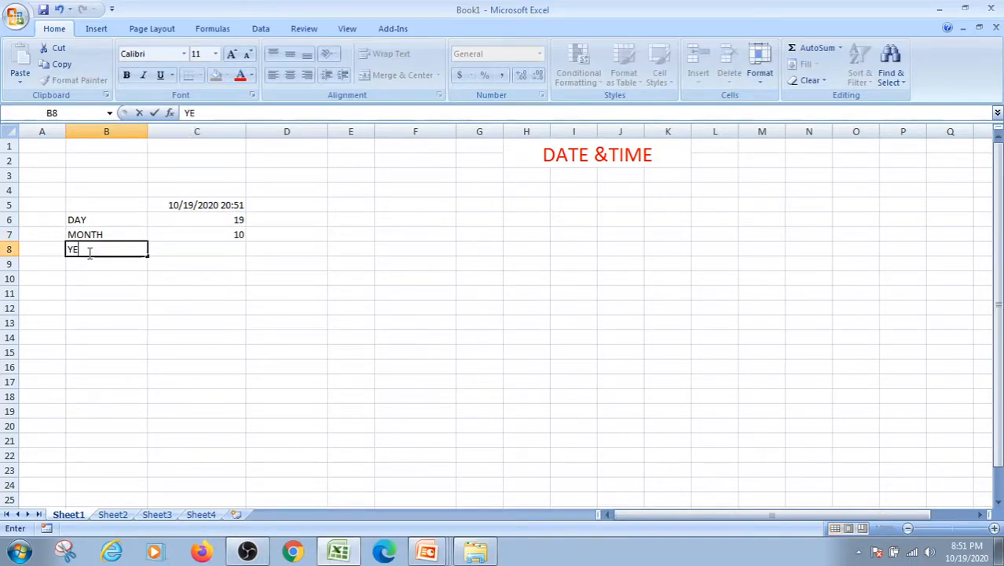
pyautogui.write('RA')
pyautogui.click(236, 249)
pyautogui.write('=Y')
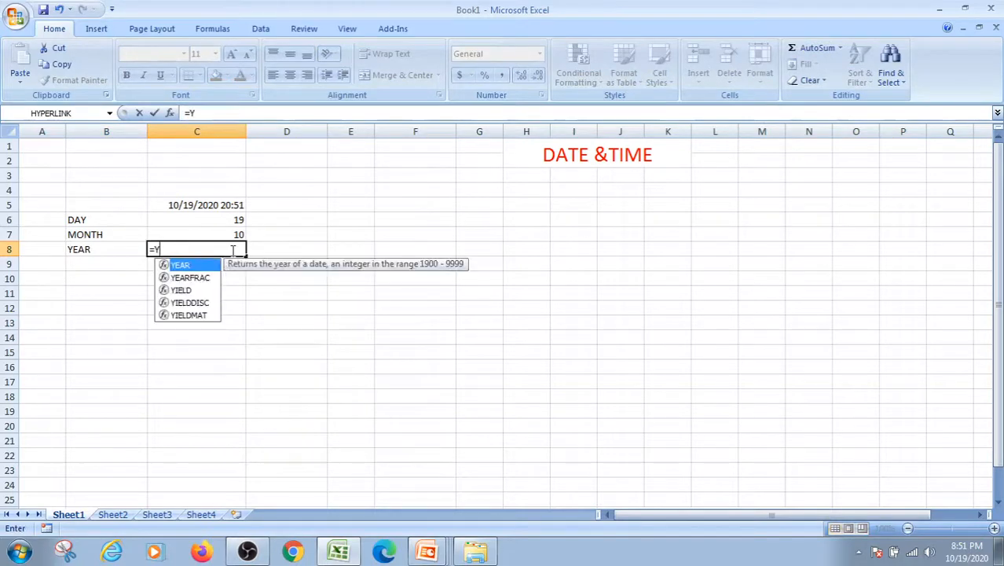
pyautogui.doubleClick(200, 268)
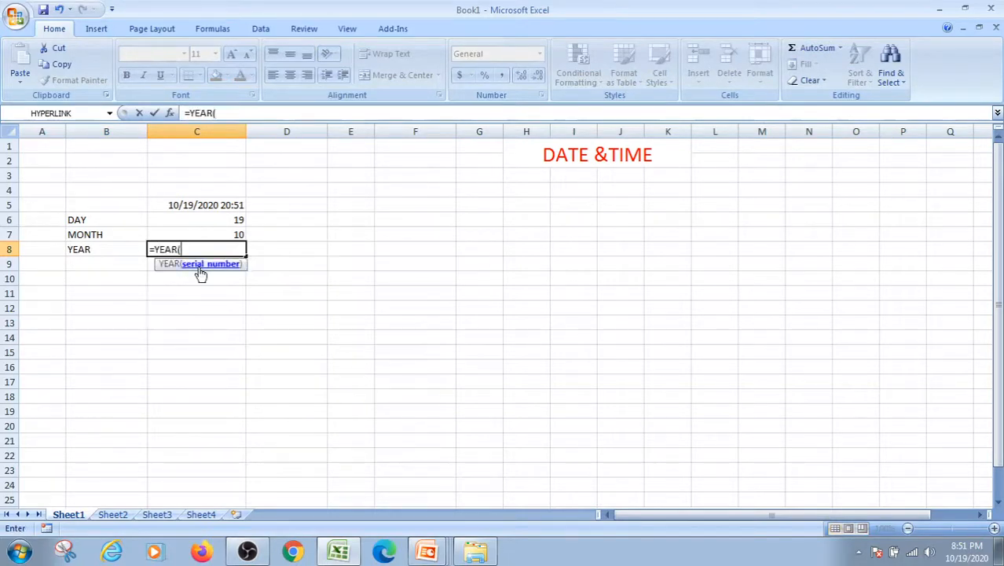
pyautogui.click(185, 205)
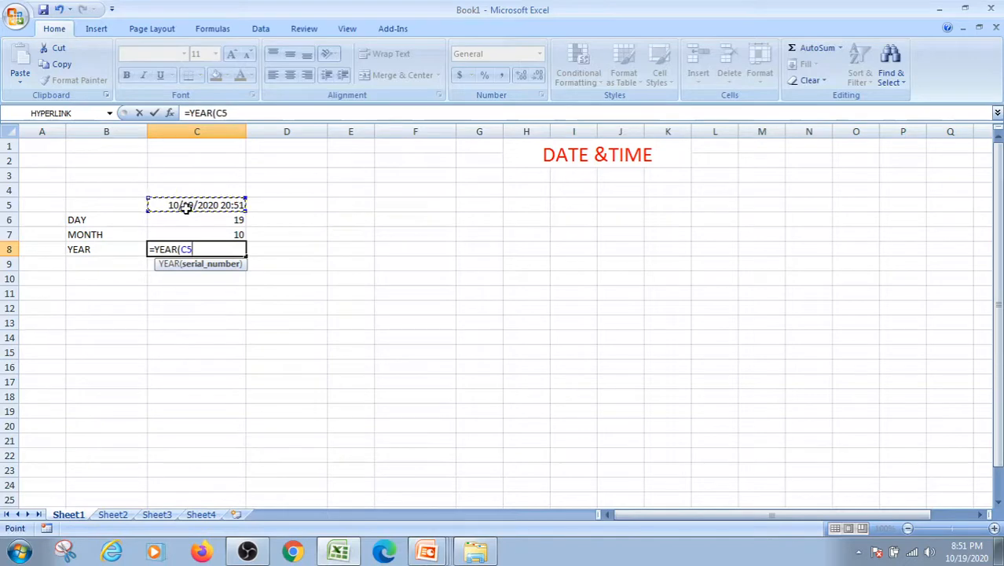
pyautogui.write(')')
pyautogui.press('Return')
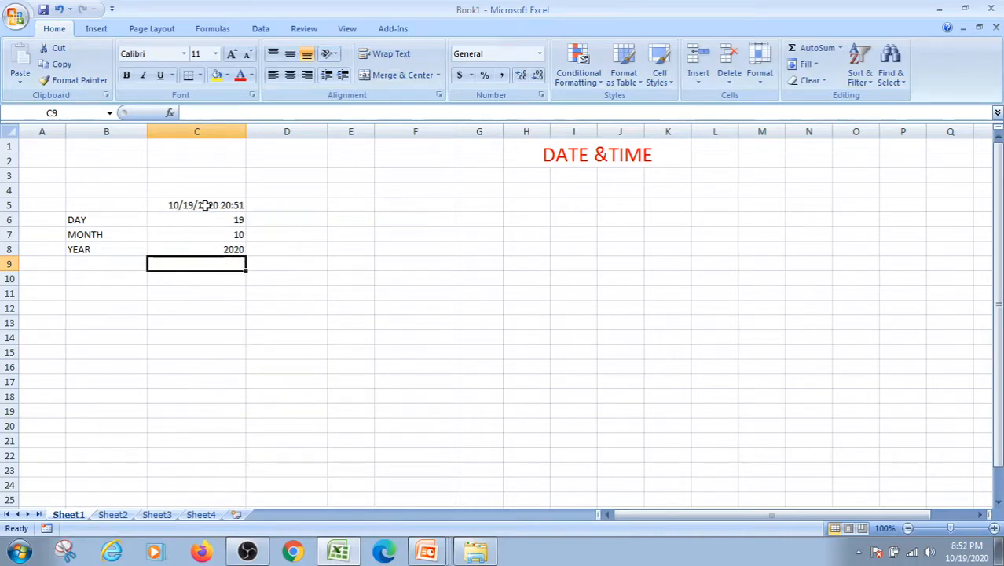
# Step: Label cell B10 SUM+5 and add five days to the date with =C5+5 in C10
pyautogui.click(128, 264)
pyautogui.click(125, 279)
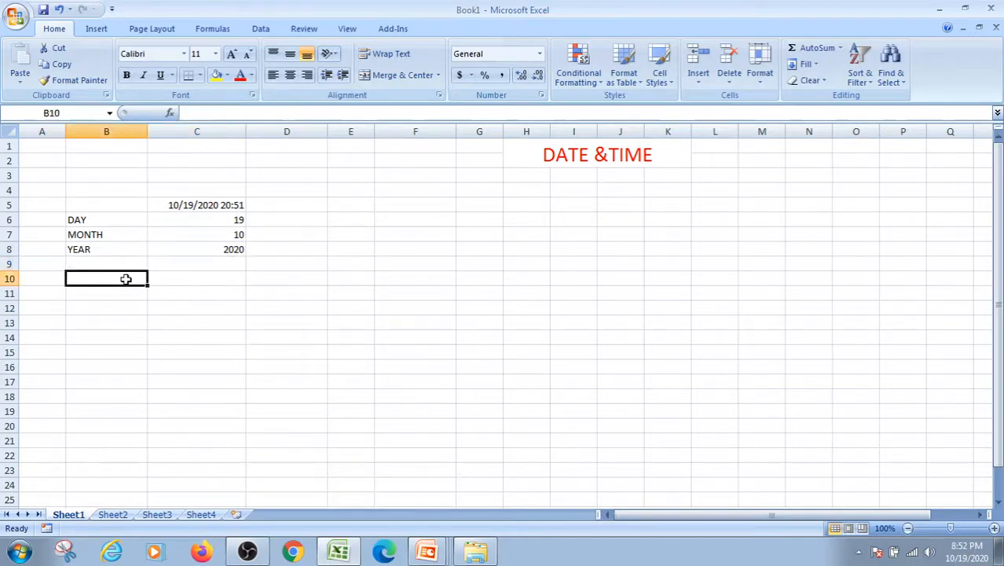
pyautogui.write('SUM')
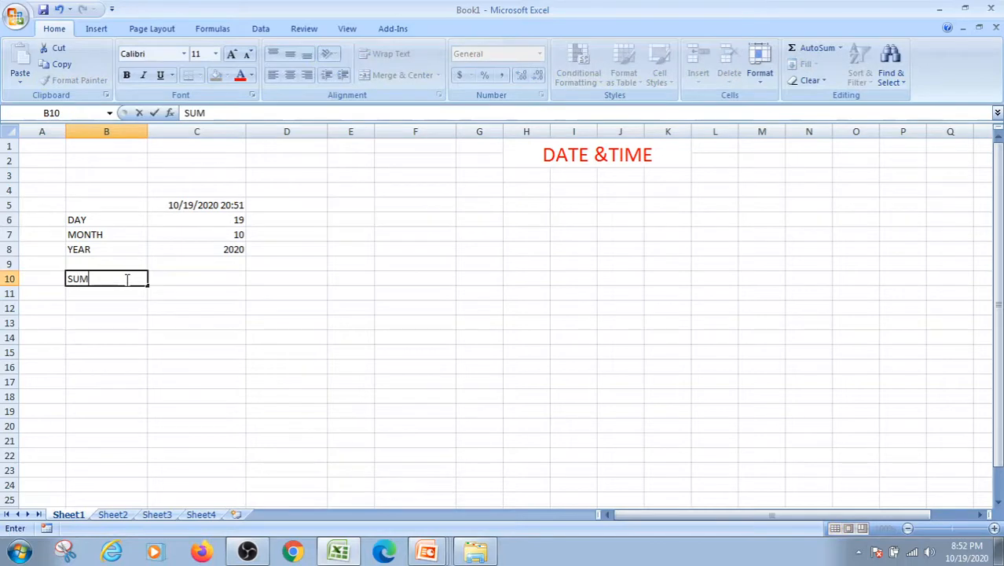
pyautogui.press('BackSpace')
pyautogui.write('+5')
pyautogui.click(192, 276)
pyautogui.write('=')
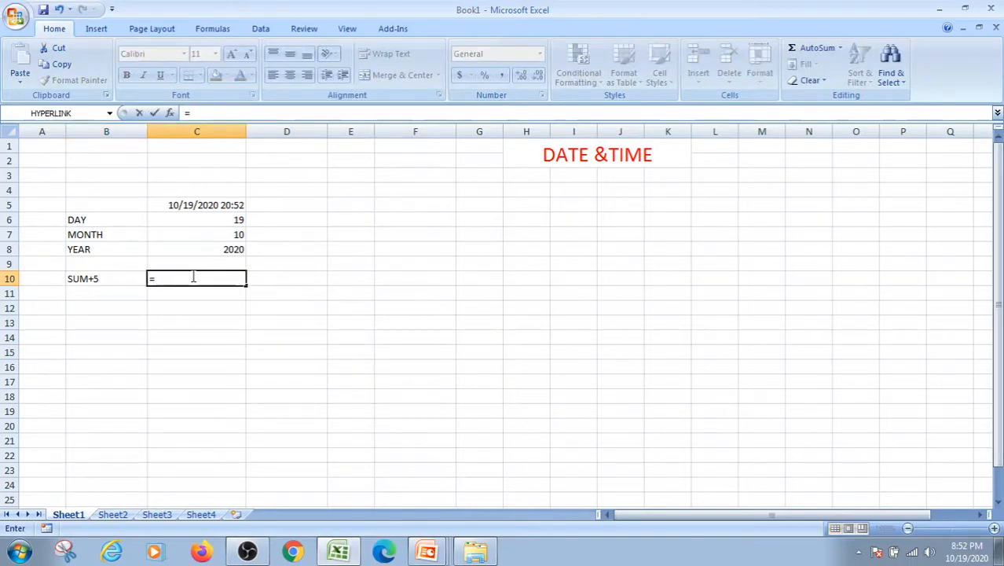
pyautogui.click(198, 204)
pyautogui.write('+5')
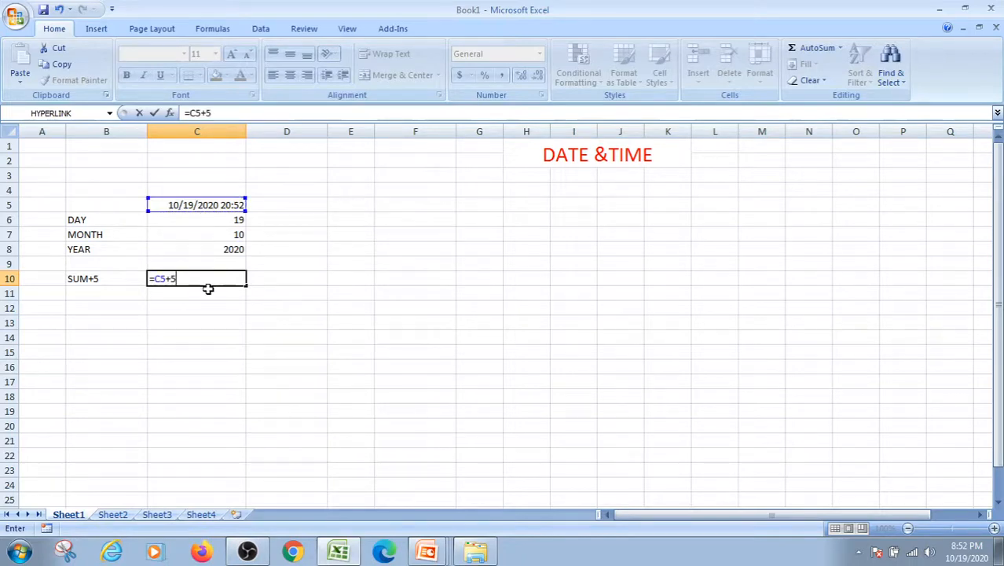
pyautogui.press('Return')
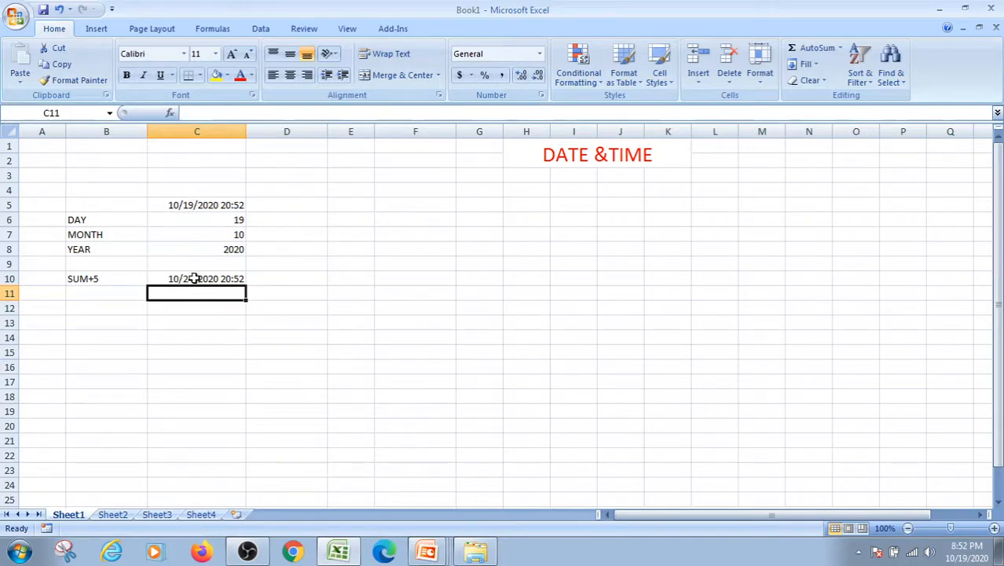
# Step: Label cell B11 SUB-5 and subtract five days from the date with =C5-5 in C11
pyautogui.click(128, 295)
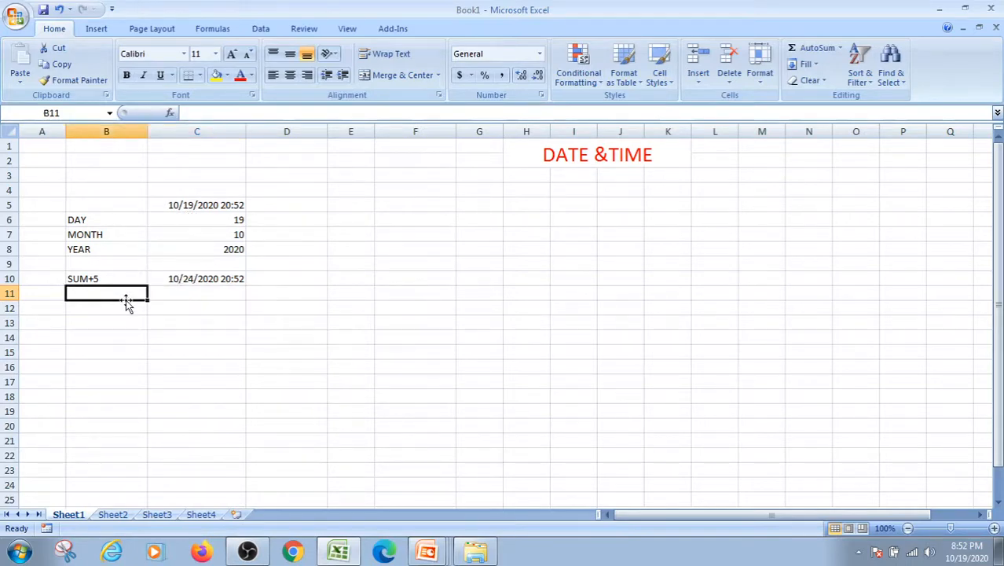
pyautogui.write('SUB-5')
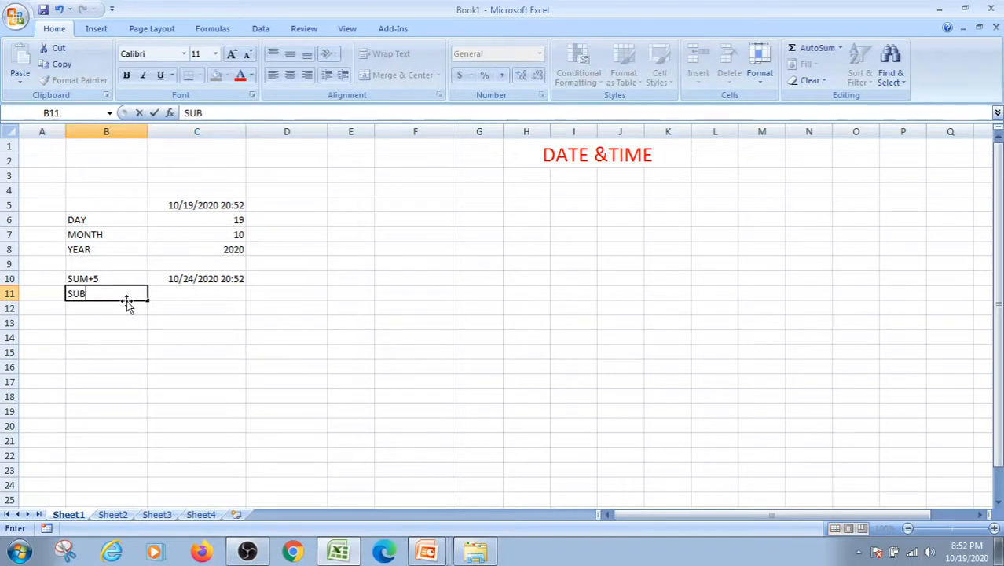
pyautogui.click(216, 292)
pyautogui.write('=')
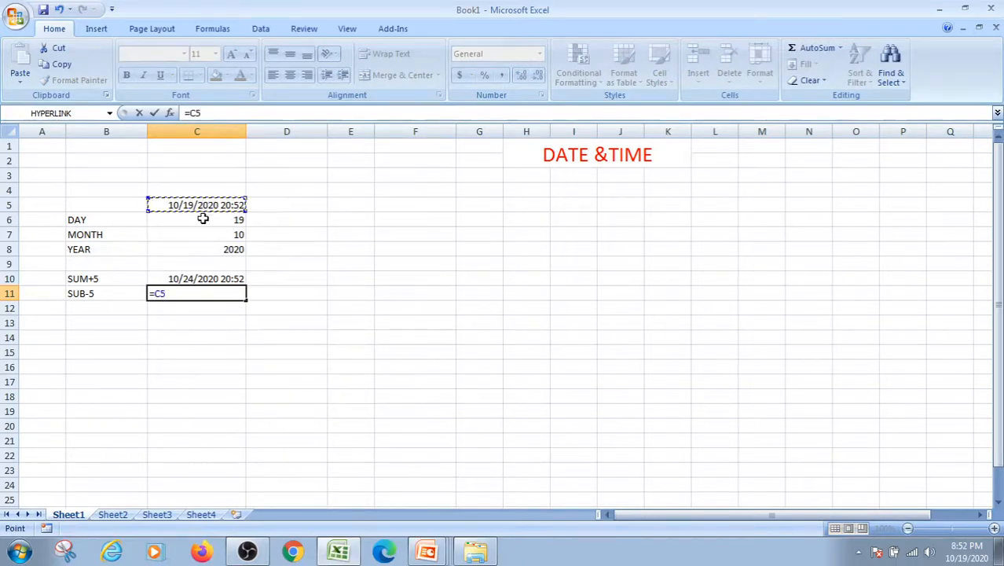
pyautogui.write('-5')
pyautogui.press('Return')
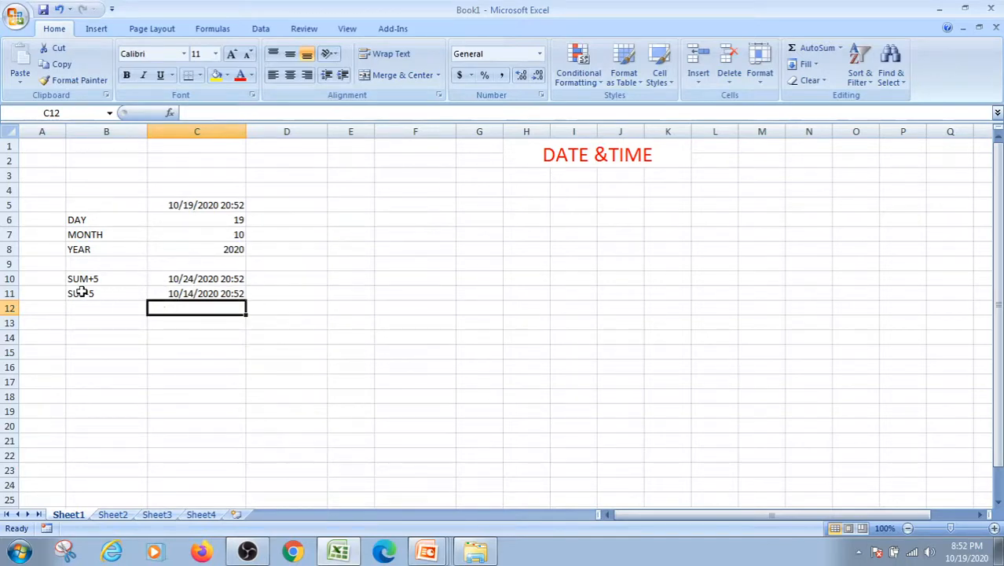
pyautogui.click(267, 279)
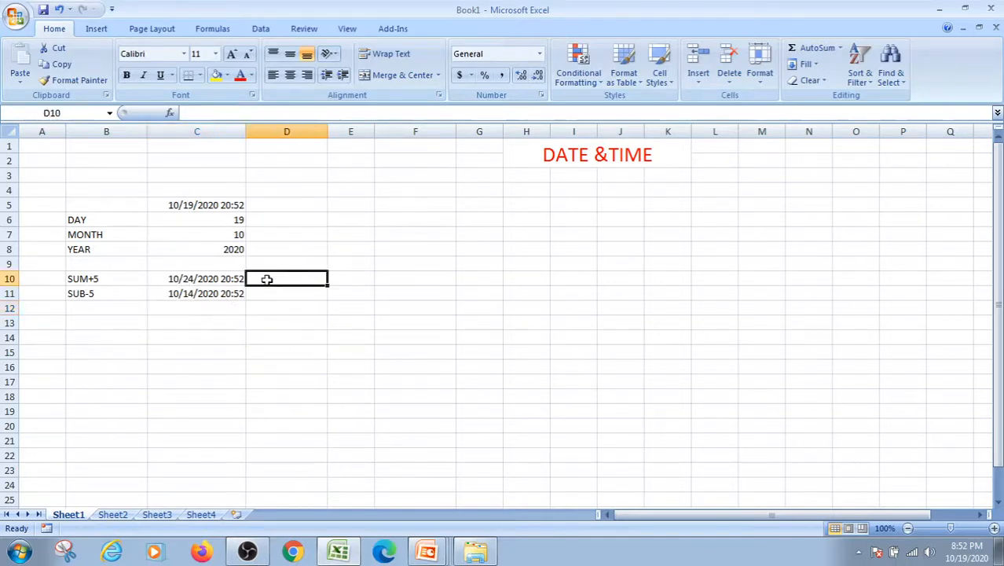
pyautogui.write('=')
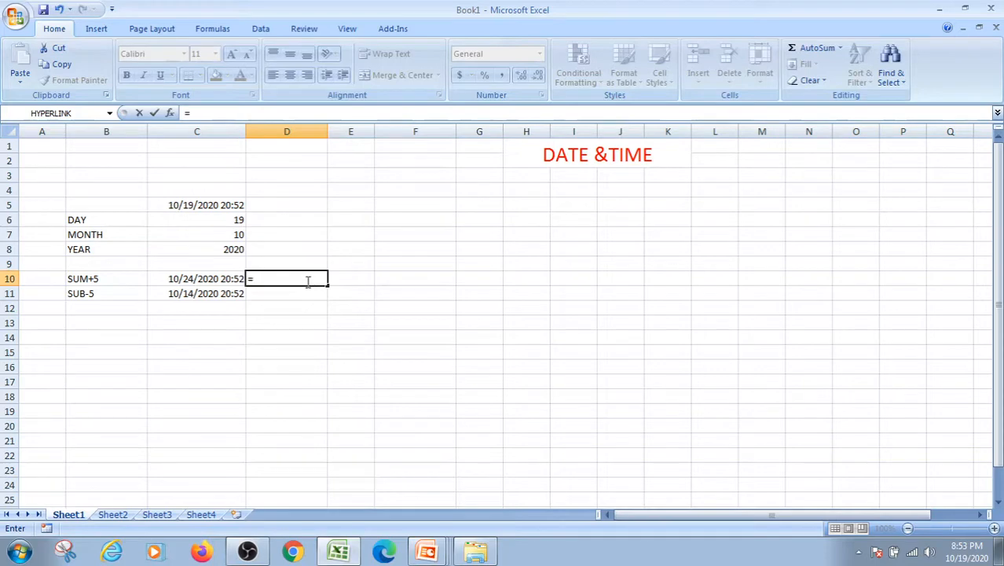
pyautogui.press('Escape')
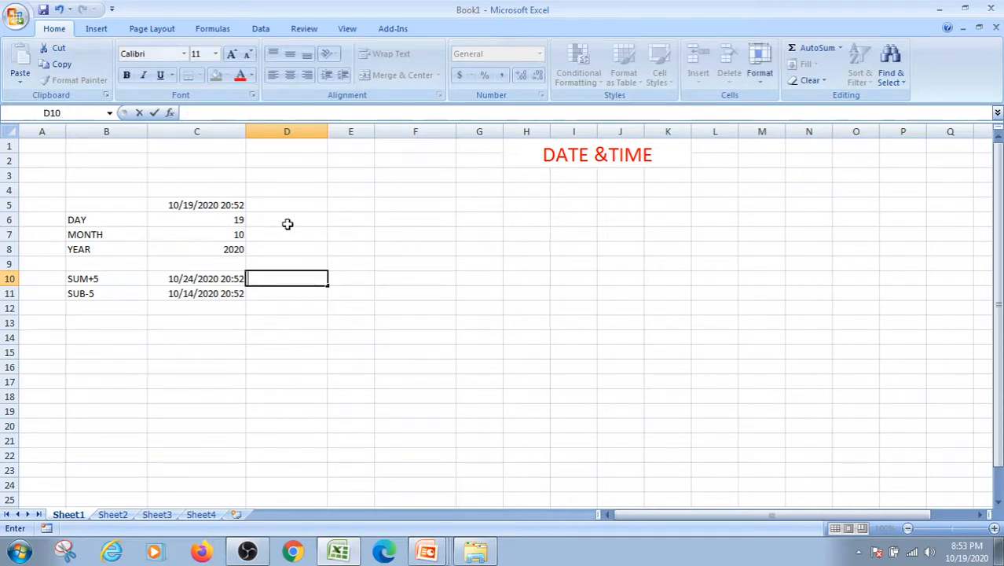
# Step: Enter the heading TIME in cell F5 for a separate time section
pyautogui.click(415, 207)
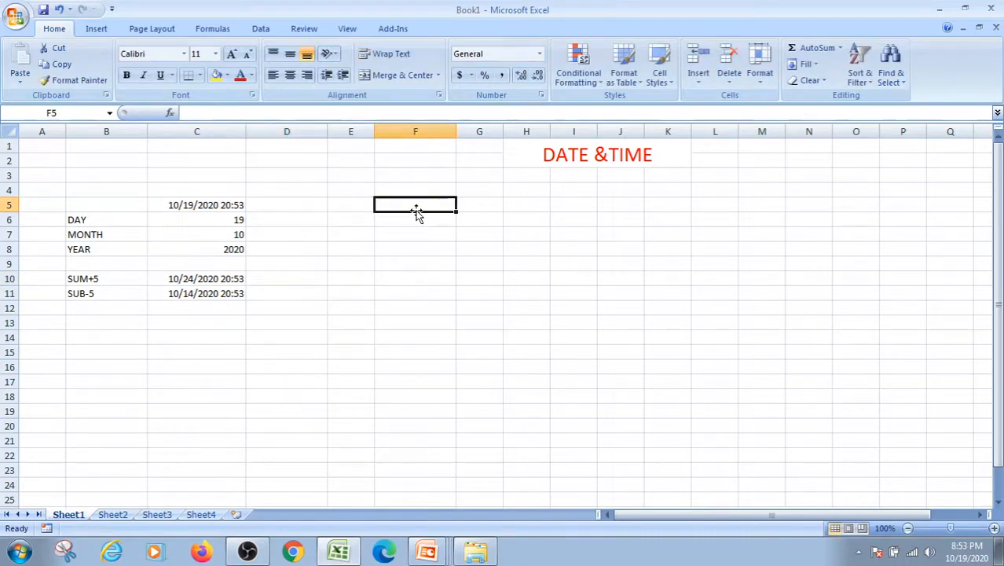
pyautogui.write('TIME')
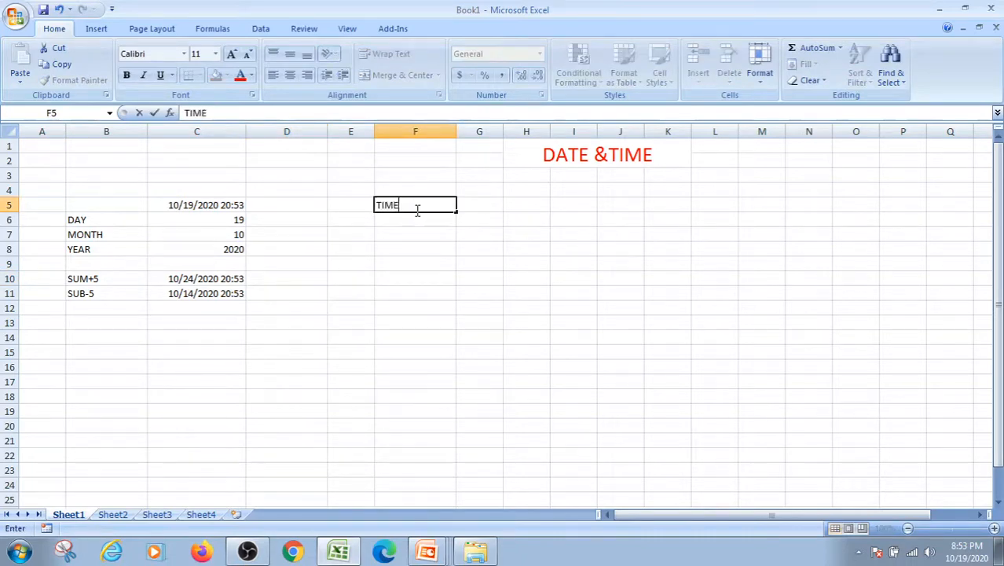
pyautogui.moveTo(377, 202); pyautogui.dragTo(462, 220)
pyautogui.click(418, 207)
pyautogui.click(417, 224)
# Step: Format the TIME heading in F5 with red text and enlarge its font by five size steps
pyautogui.click(406, 203)
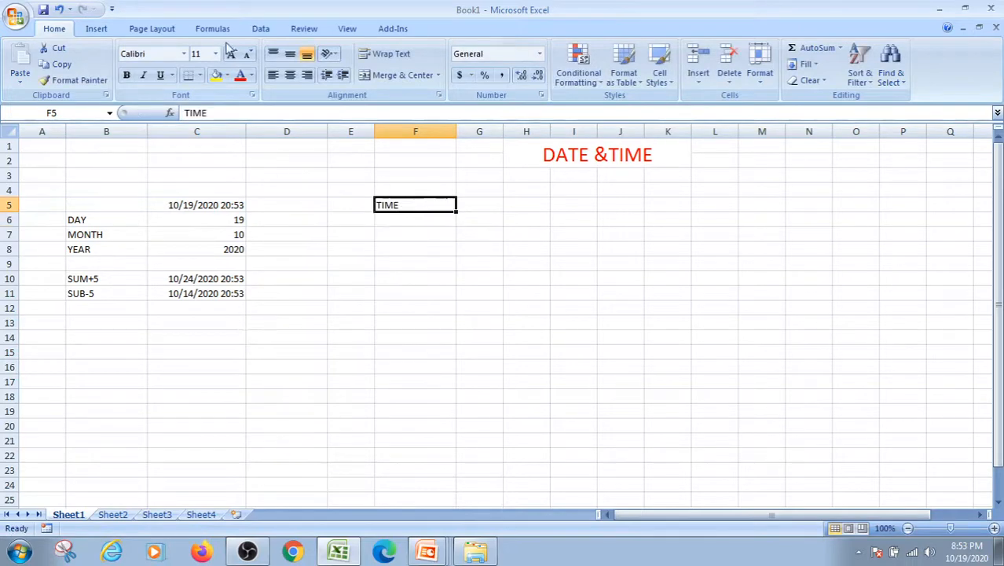
pyautogui.click(240, 75)
pyautogui.click(232, 53)
pyautogui.click(231, 53)
pyautogui.click(232, 53)
pyautogui.click(232, 53)
pyautogui.click(232, 53)
# Step: Enter the label MIN in cell F7 below the TIME heading
pyautogui.click(408, 243)
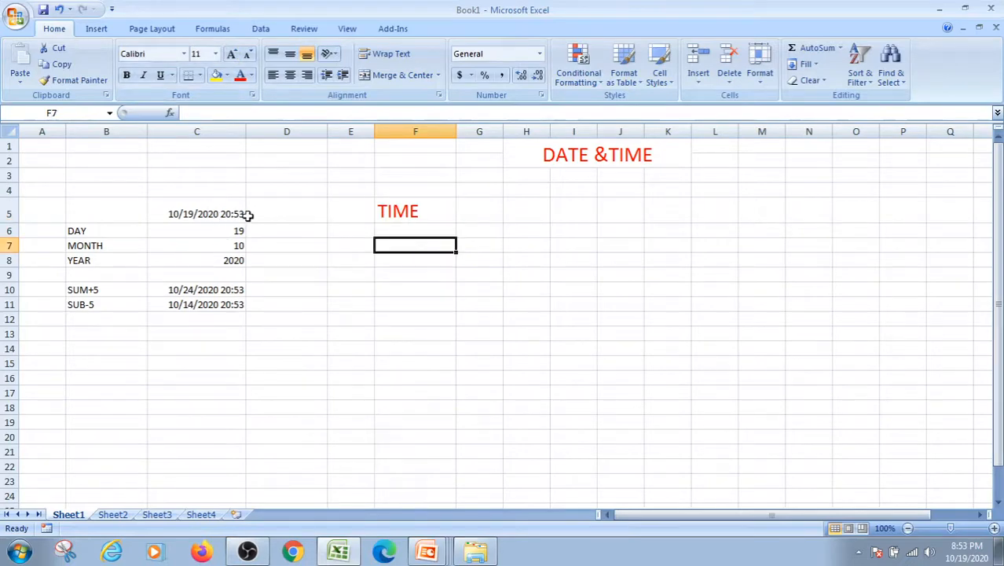
pyautogui.doubleClick(386, 246)
pyautogui.write('M')
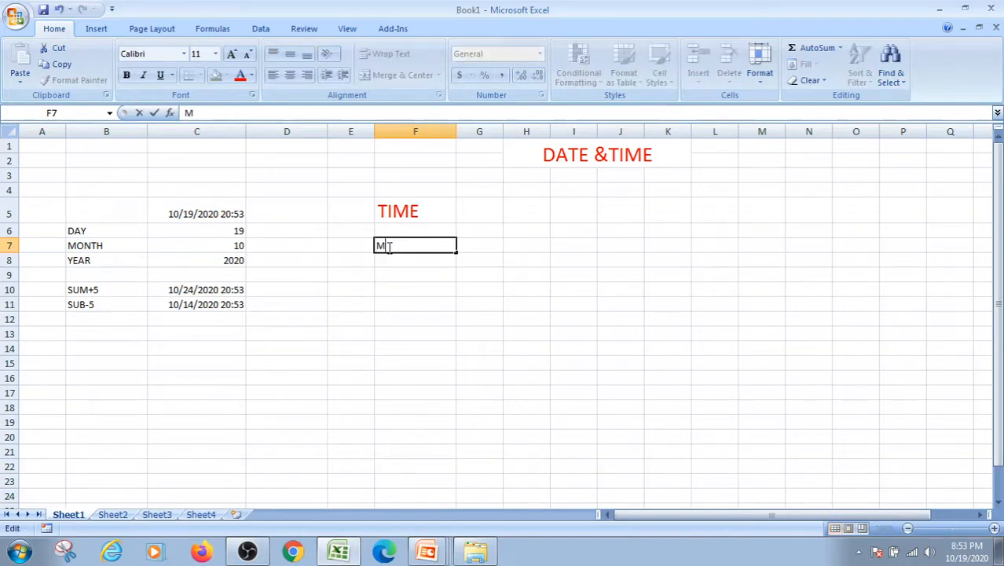
pyautogui.write('IN')
# Step: Extract the minutes from the date and time in C5 with =MINUTE(C5) in cell G7
pyautogui.click(485, 246)
pyautogui.write('=')
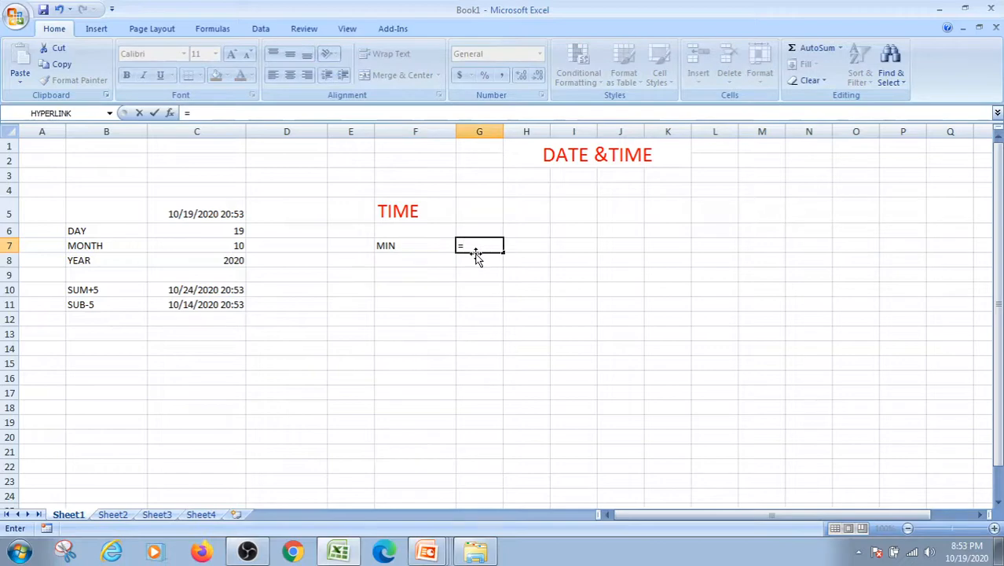
pyautogui.write('MIN')
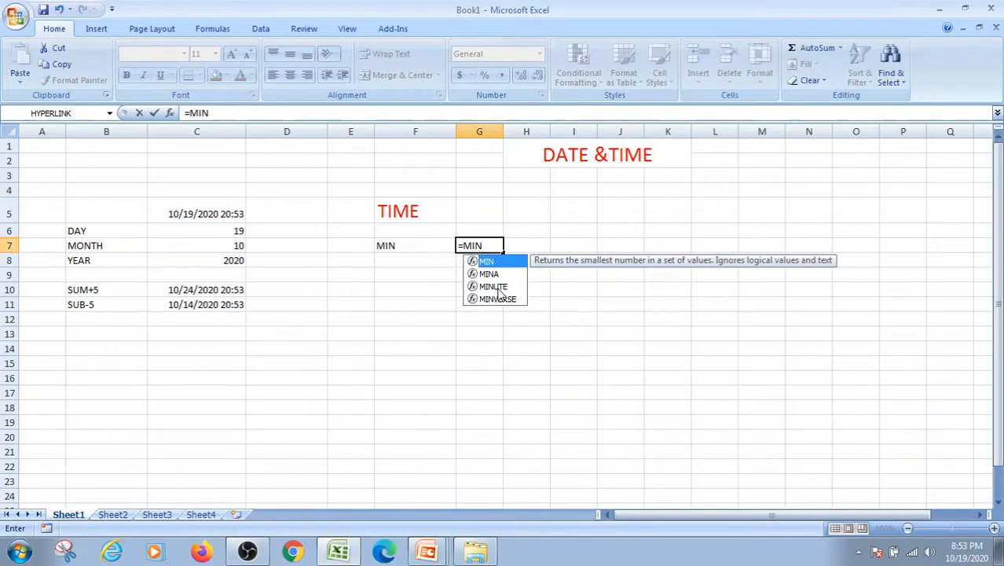
pyautogui.doubleClick(493, 287)
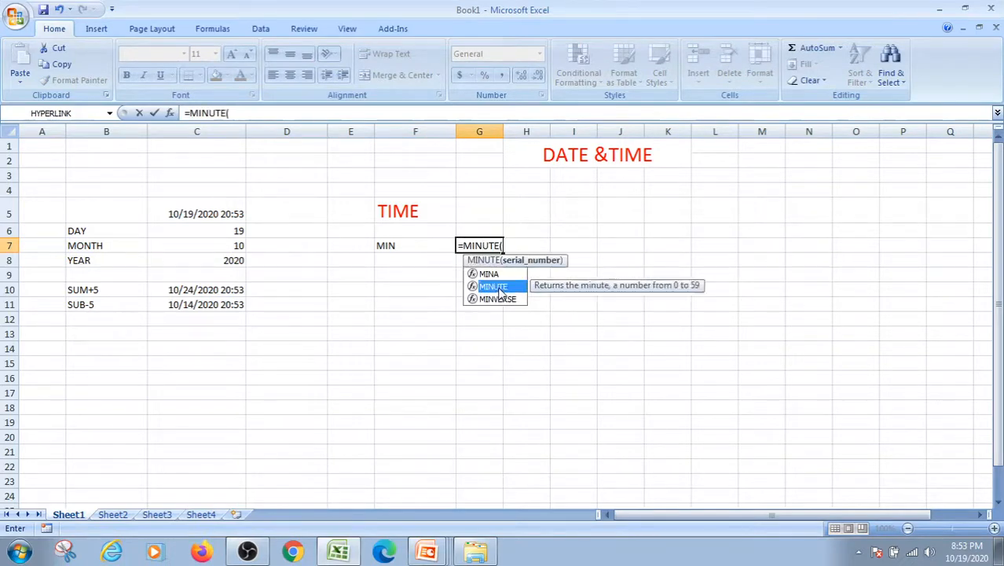
pyautogui.click(221, 213)
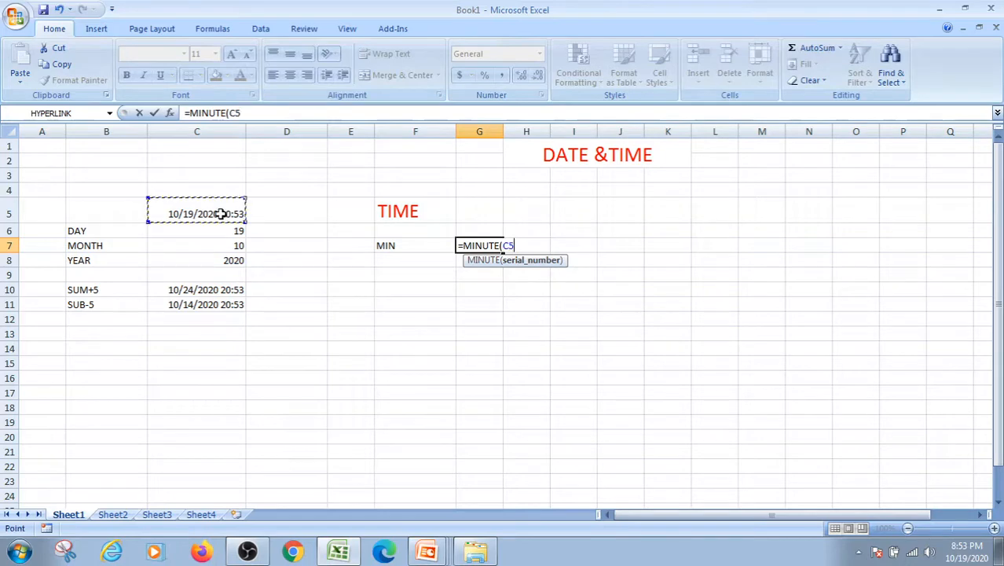
pyautogui.write('_')
pyautogui.press('BackSpace')
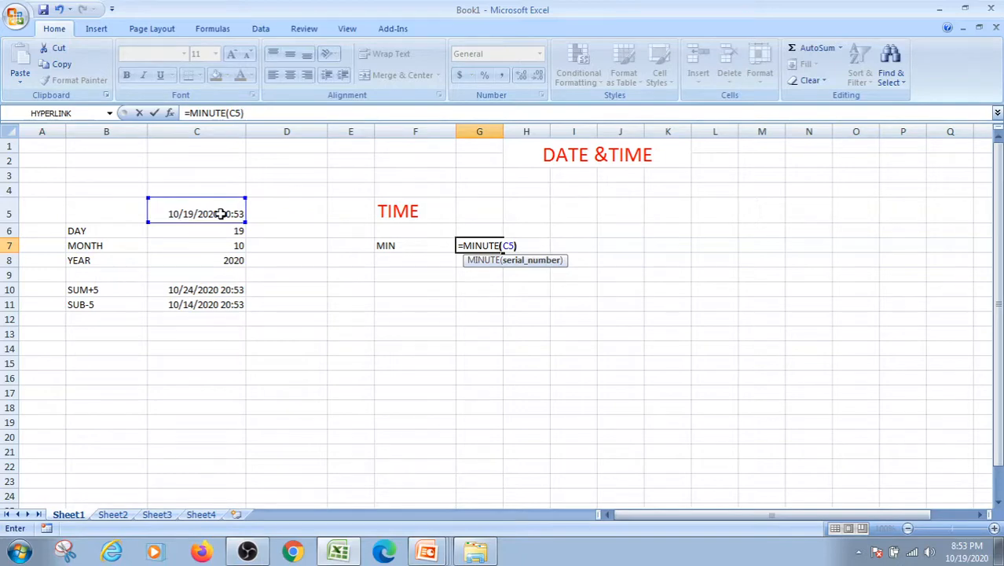
pyautogui.press('Return')
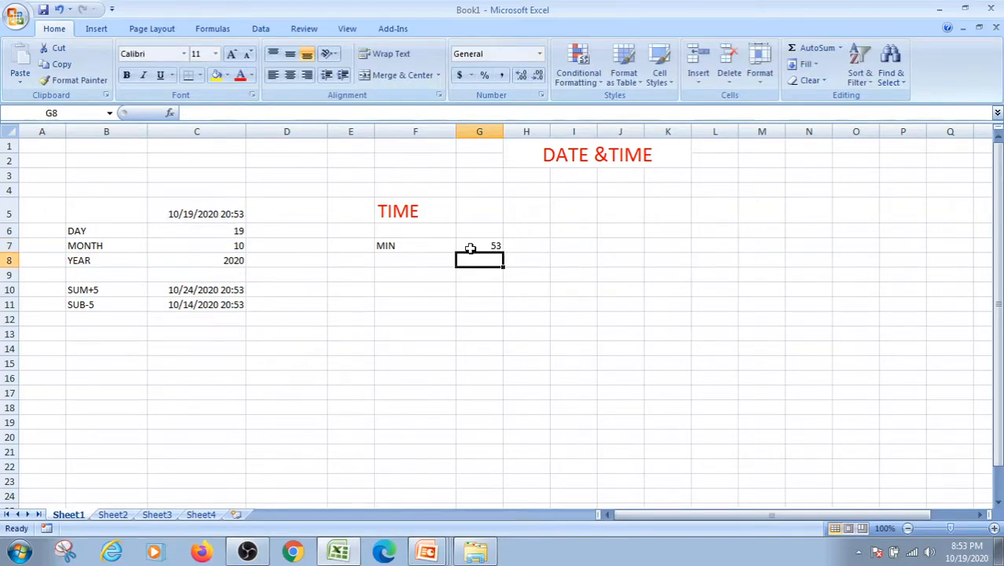
# Step: Label cell F8 HOURS and extract the hour from C5 with =HOUR(C5) in G8
pyautogui.click(420, 264)
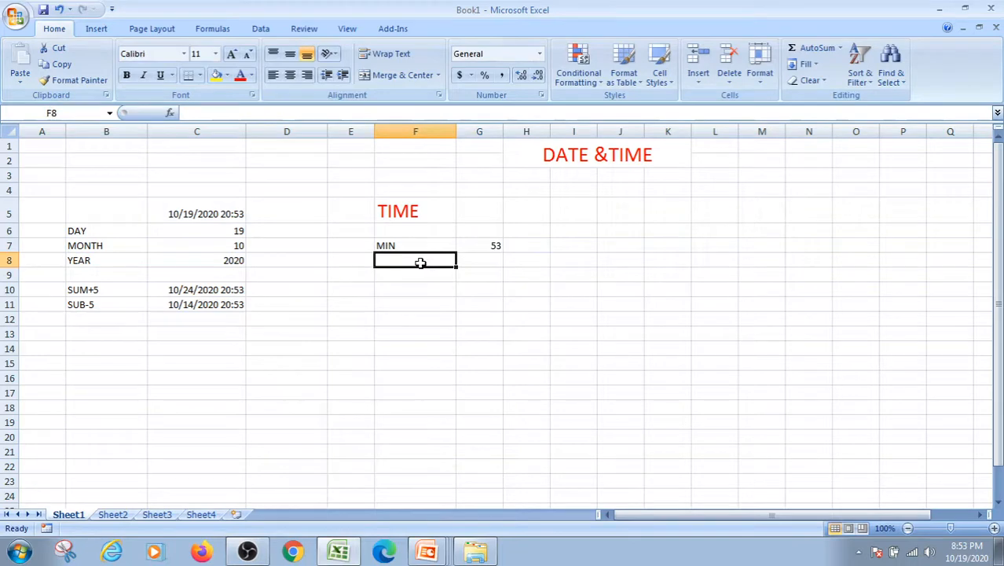
pyautogui.write('HOURS')
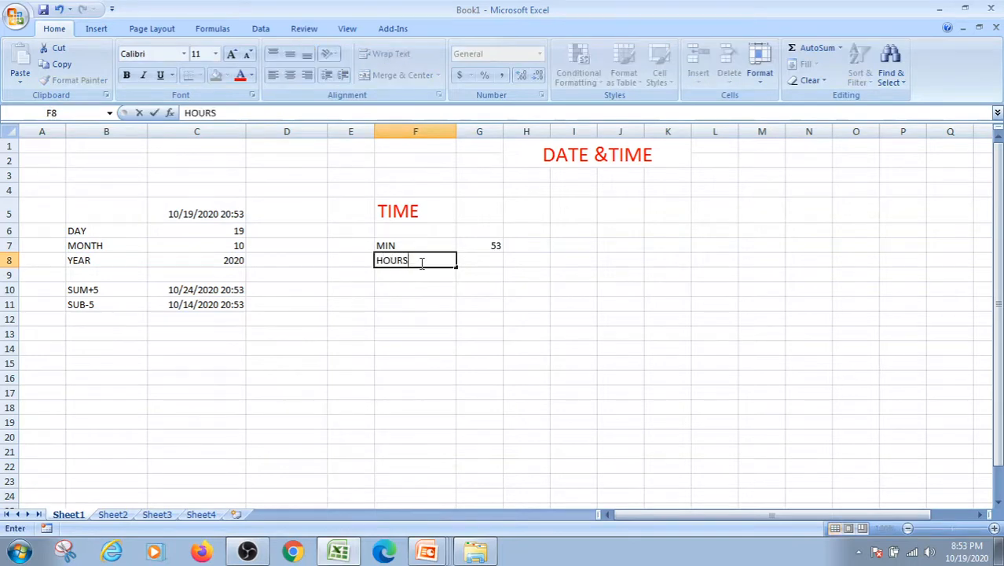
pyautogui.click(476, 274)
pyautogui.click(476, 262)
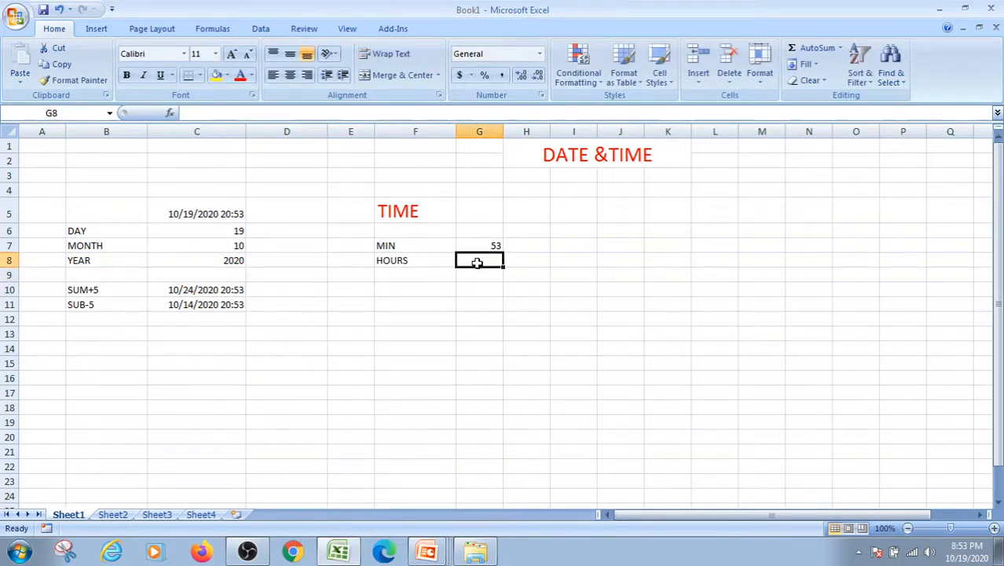
pyautogui.doubleClick(477, 263)
pyautogui.write('=')
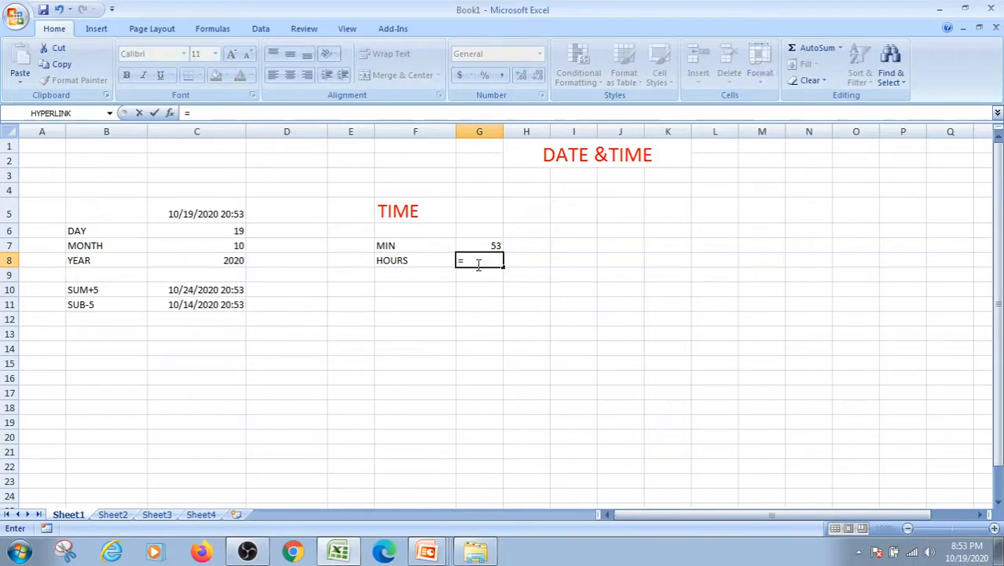
pyautogui.write('HO')
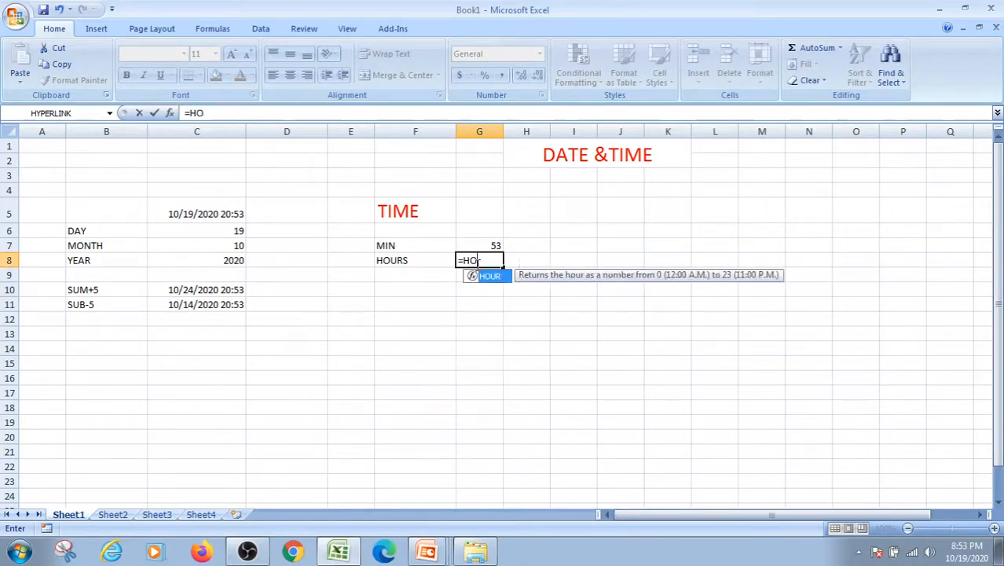
pyautogui.doubleClick(487, 280)
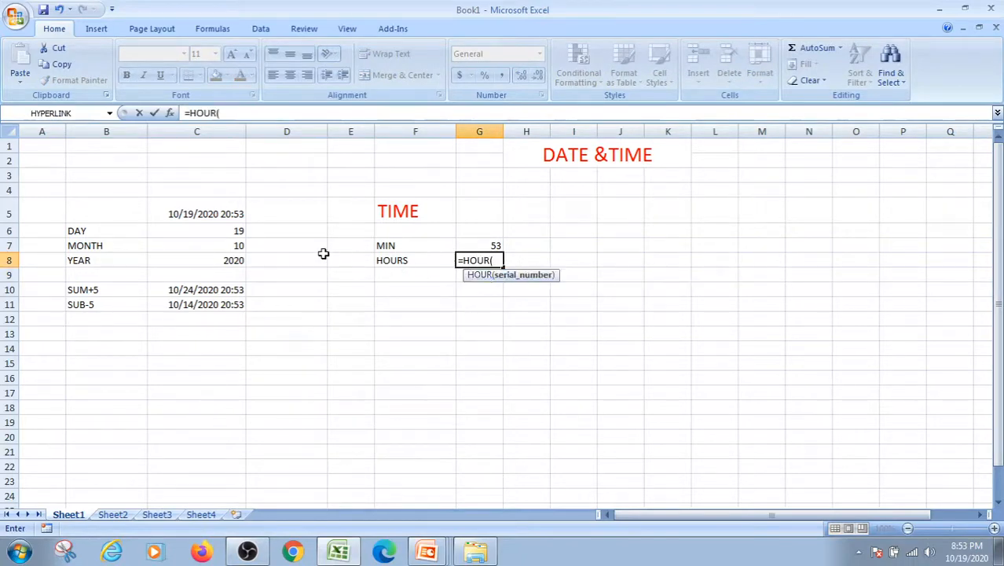
pyautogui.click(220, 210)
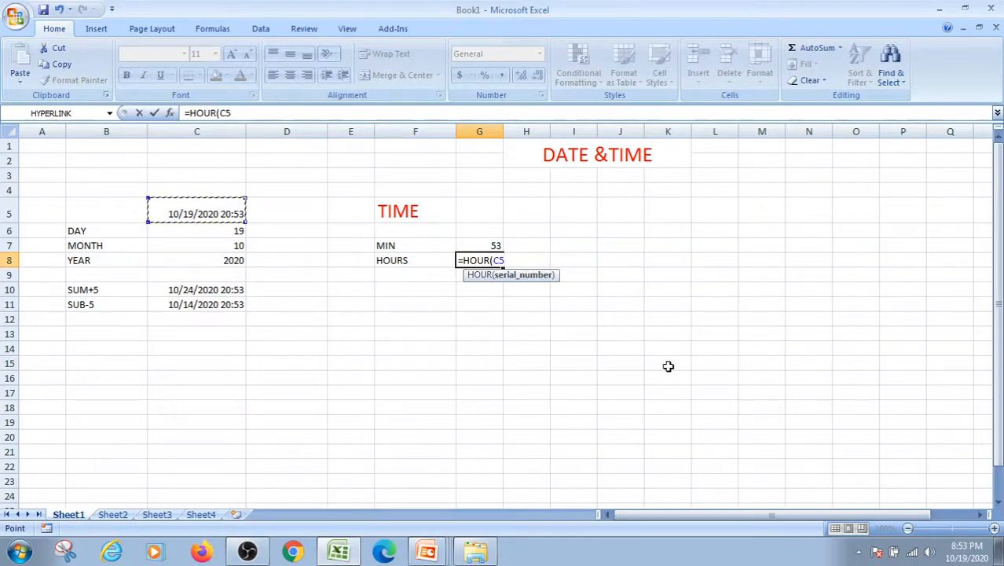
pyautogui.write(')')
pyautogui.press('Return')
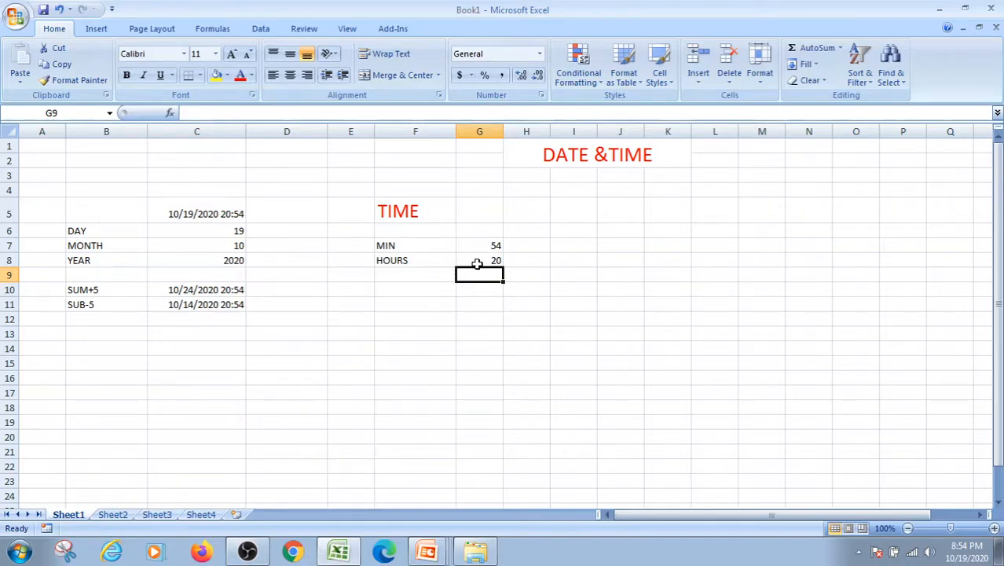
# Step: On Sheet2, enter the column headings S.NO, M1 and M2 in cells A5 to C5
pyautogui.hotkey('alt', 'Tab')
pyautogui.click(353, 476)
pyautogui.click(106, 515)
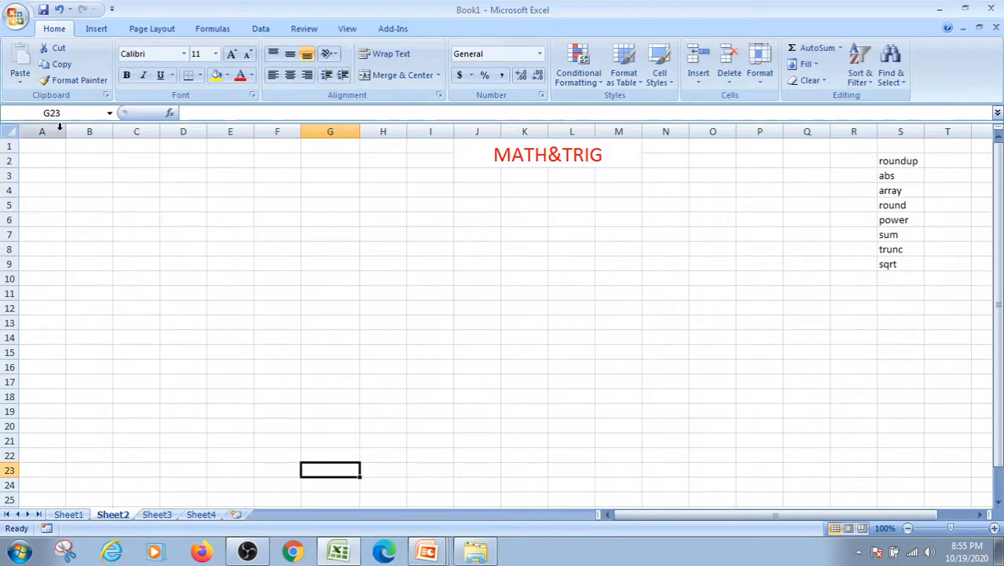
pyautogui.click(42, 203)
pyautogui.write('S')
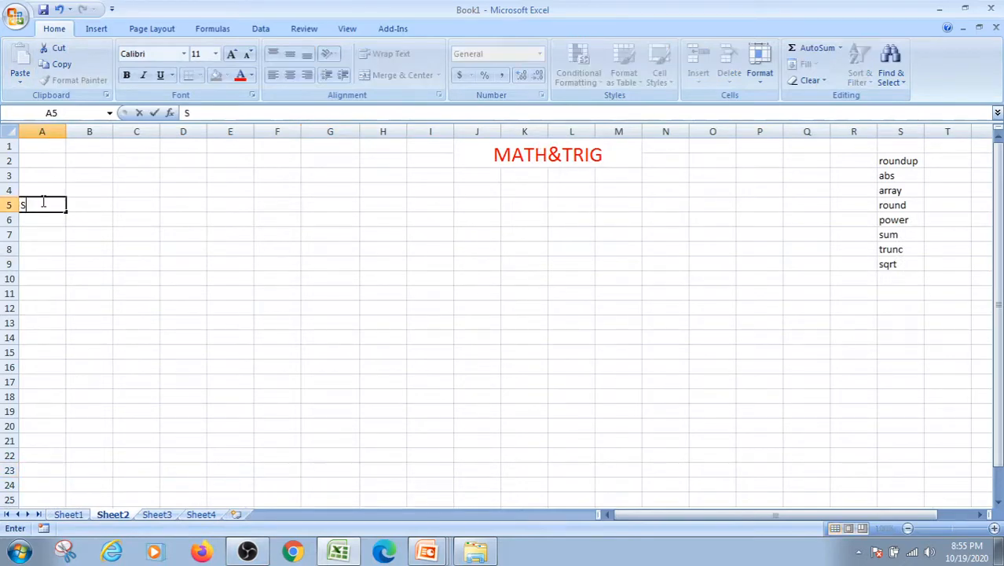
pyautogui.write('.NO')
pyautogui.click(96, 209)
pyautogui.write('M')
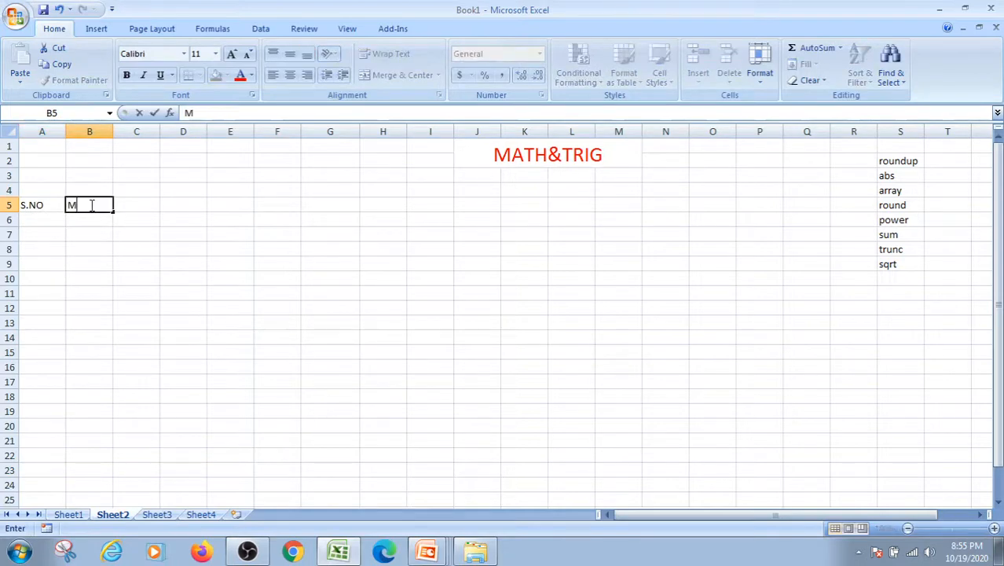
pyautogui.write('1')
pyautogui.click(140, 206)
pyautogui.write('M2')
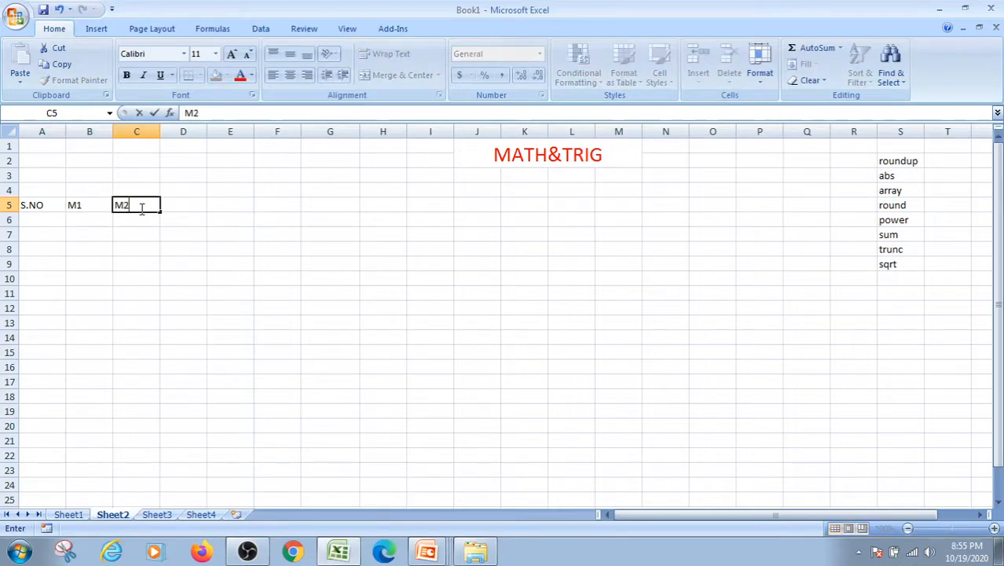
# Step: Enter the serial numbers 1 to 5 in cells A6 to A10 under S.NO
pyautogui.click(43, 222)
pyautogui.write('1 2 3')
pyautogui.press('Return')
pyautogui.write('4')
pyautogui.press('Return')
pyautogui.write('5')
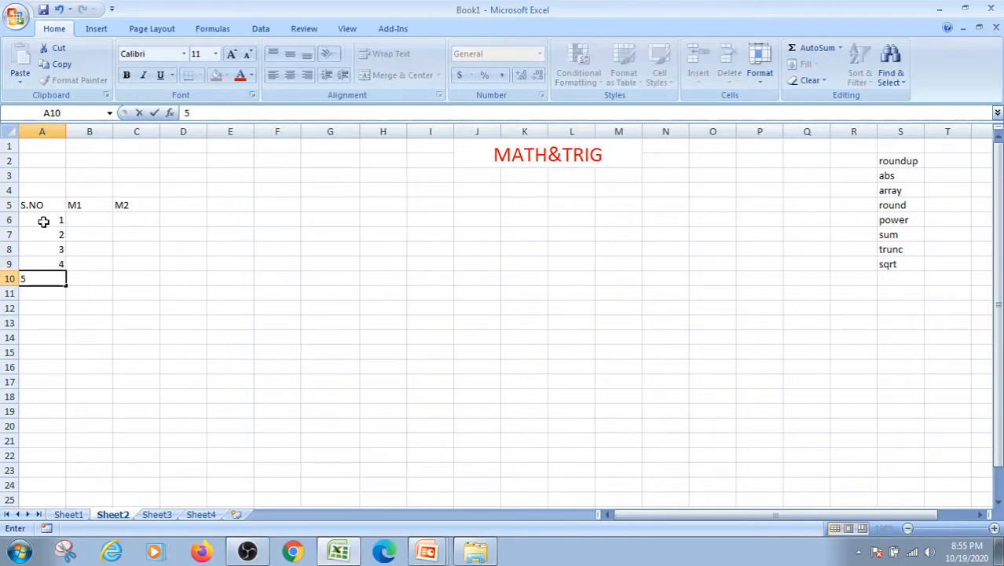
pyautogui.press('Return')
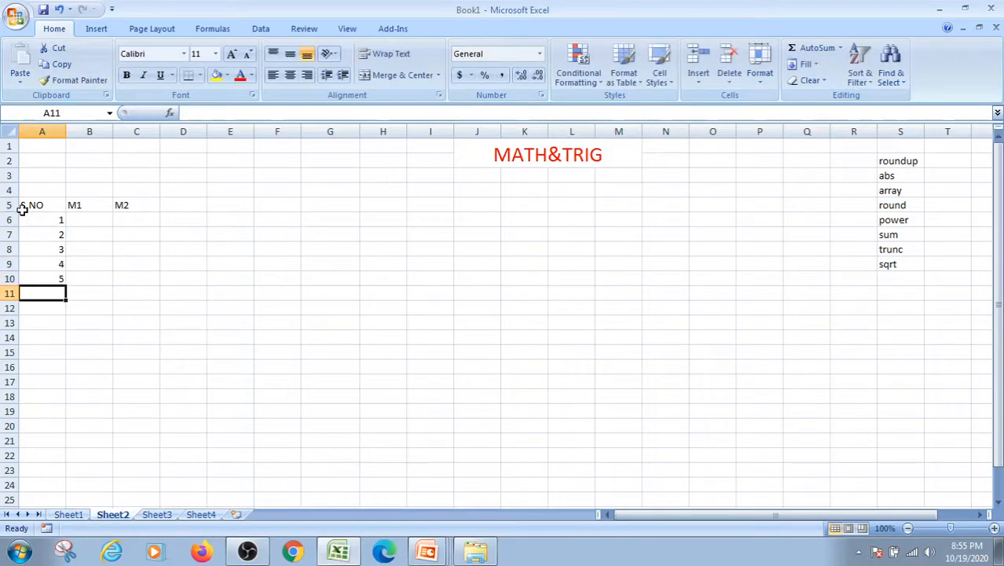
# Step: Fill the M1 column in B6 to B10 with the values 25, 45, 78, 54 and 78
pyautogui.click(91, 221)
pyautogui.write('25')
pyautogui.press('Return')
pyautogui.write('45')
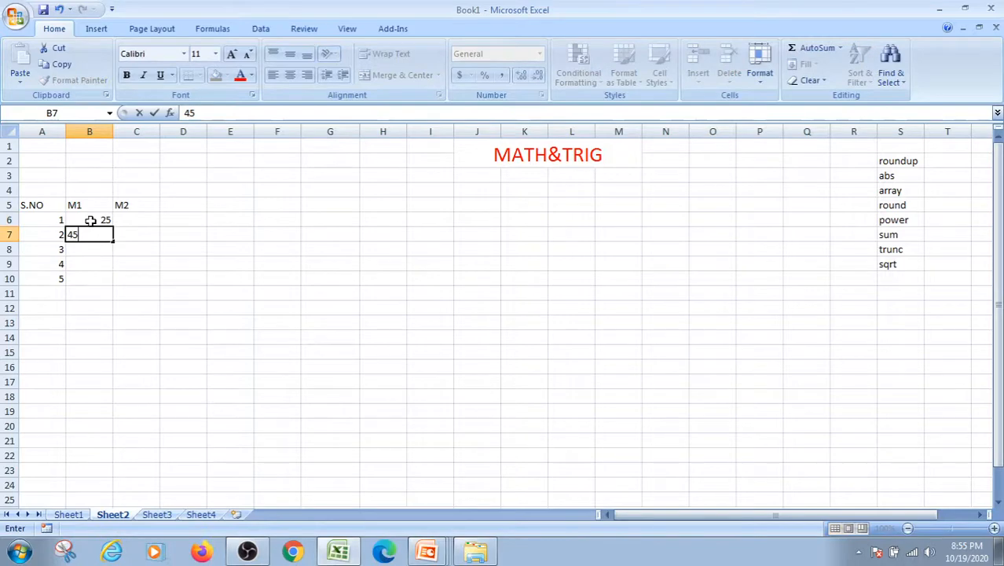
pyautogui.press('Return')
pyautogui.write('78')
pyautogui.press('Return')
pyautogui.write('54')
pyautogui.press('Return')
pyautogui.write('78')
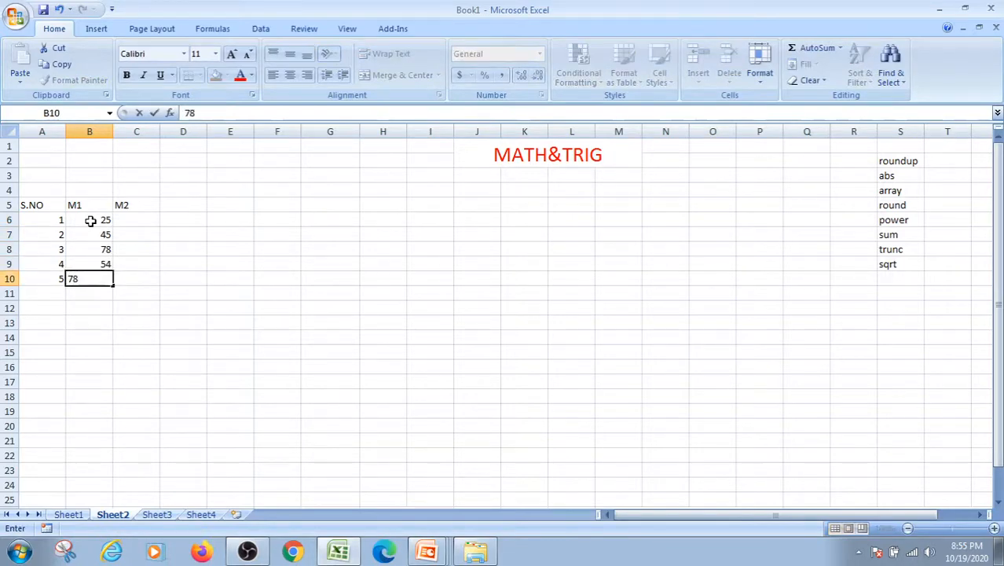
# Step: Fill the M2 column in C6 to C10 with the values 48, 75, 48, 100 and 25
pyautogui.click(147, 220)
pyautogui.write('48')
pyautogui.press('Return')
pyautogui.write('75')
pyautogui.press('Return')
pyautogui.write('48')
pyautogui.press('Return')
pyautogui.write('100')
pyautogui.press('Return')
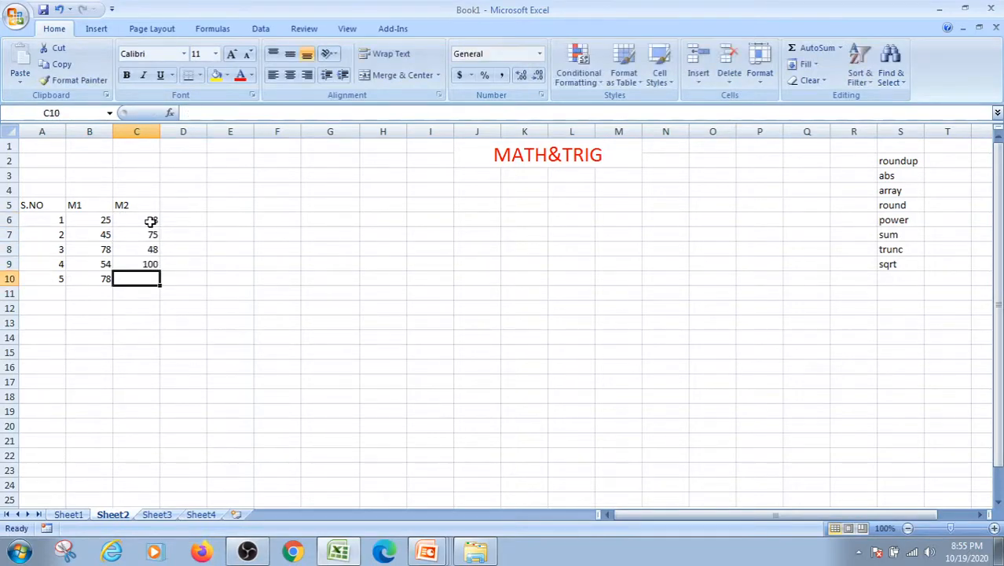
pyautogui.write('25')
pyautogui.press('Return')
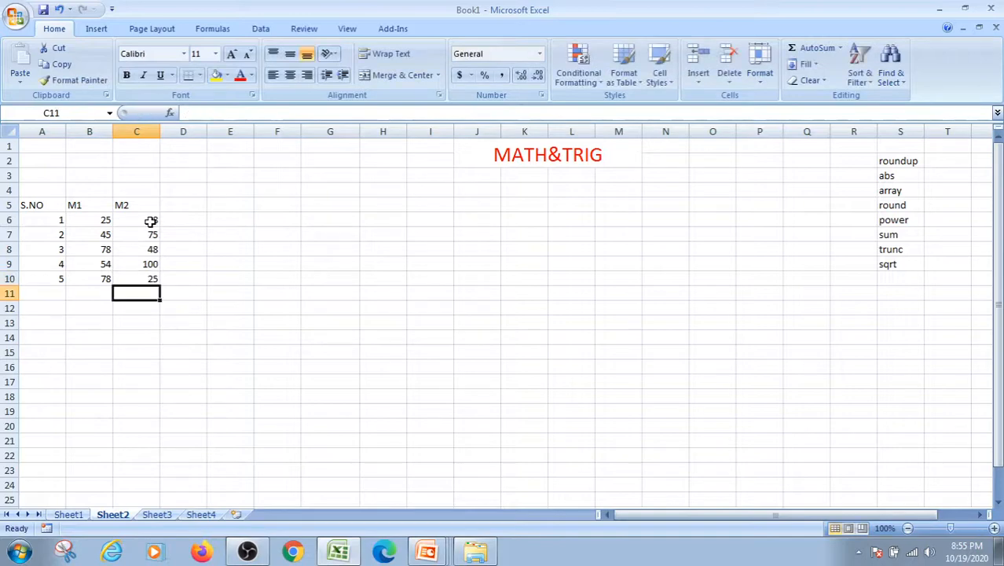
# Step: Enter the row labels MIN, MAX and AVG in cells A12 to A14 below the table
pyautogui.click(49, 307)
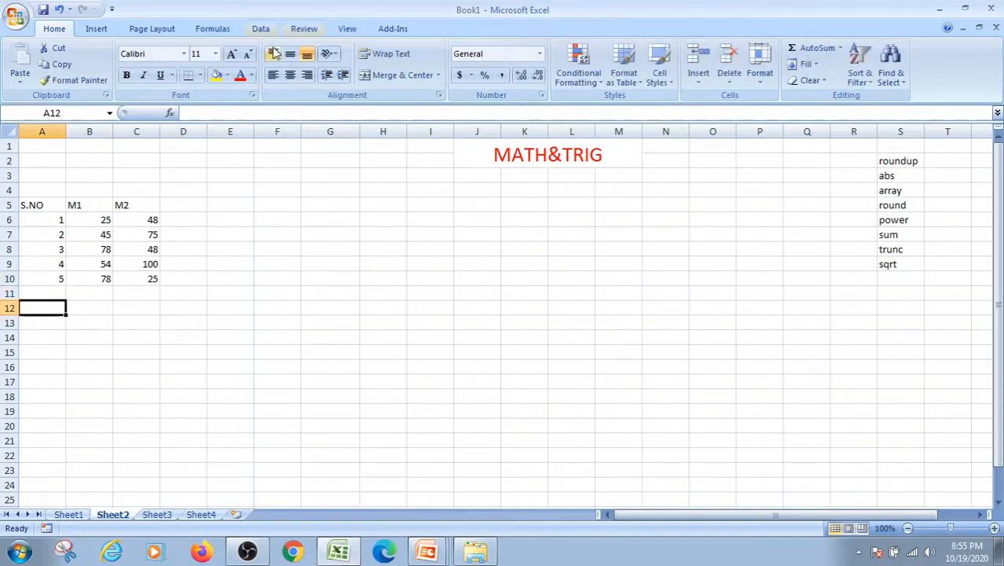
pyautogui.write('M')
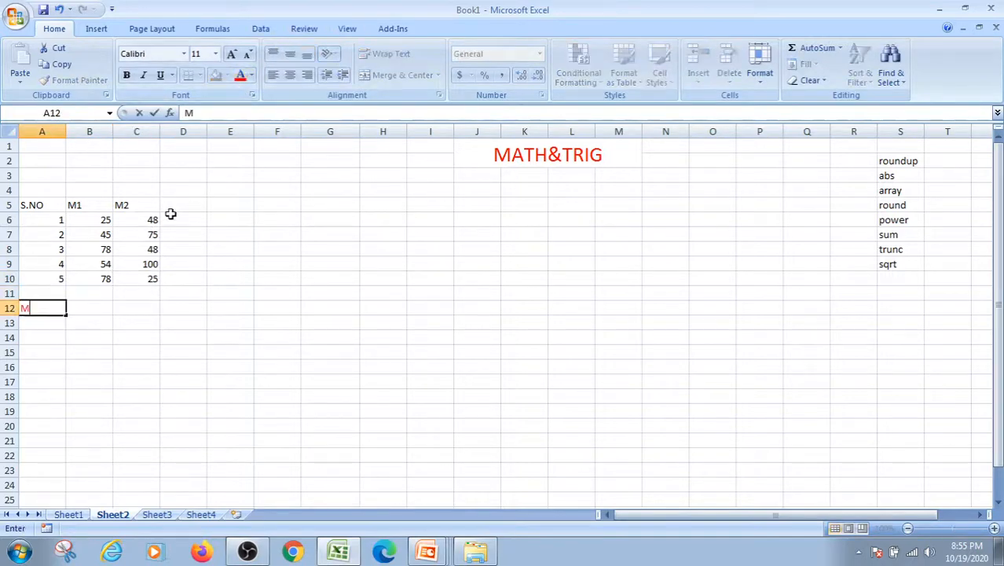
pyautogui.write('IN')
pyautogui.click(43, 321)
pyautogui.write('MAX')
pyautogui.press('Return')
pyautogui.press('Return')
pyautogui.click(49, 338)
pyautogui.write('AVG')
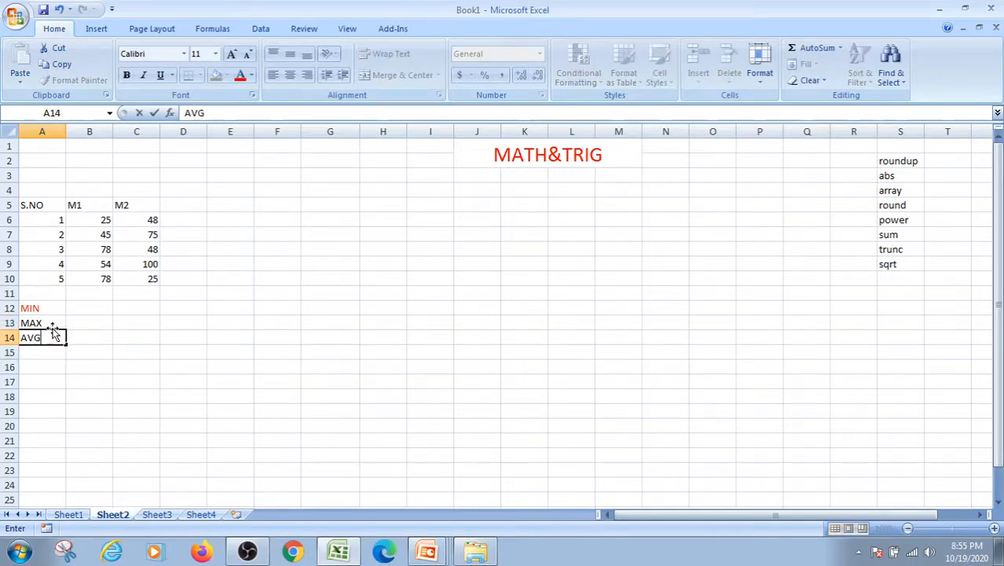
# Step: Calculate the minimum of the M1 values with =MIN(B6:B10) in cell B12
pyautogui.click(88, 308)
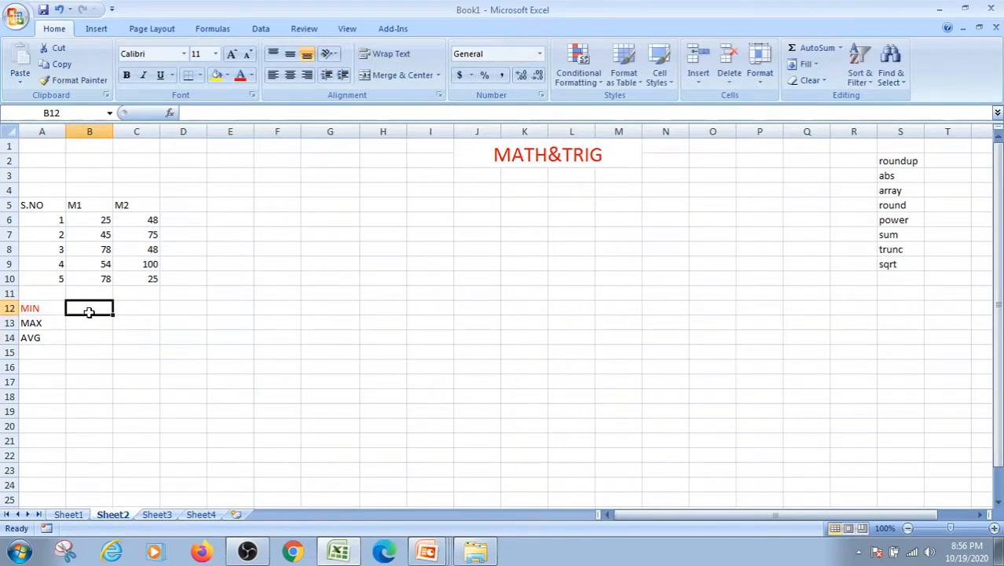
pyautogui.write('=')
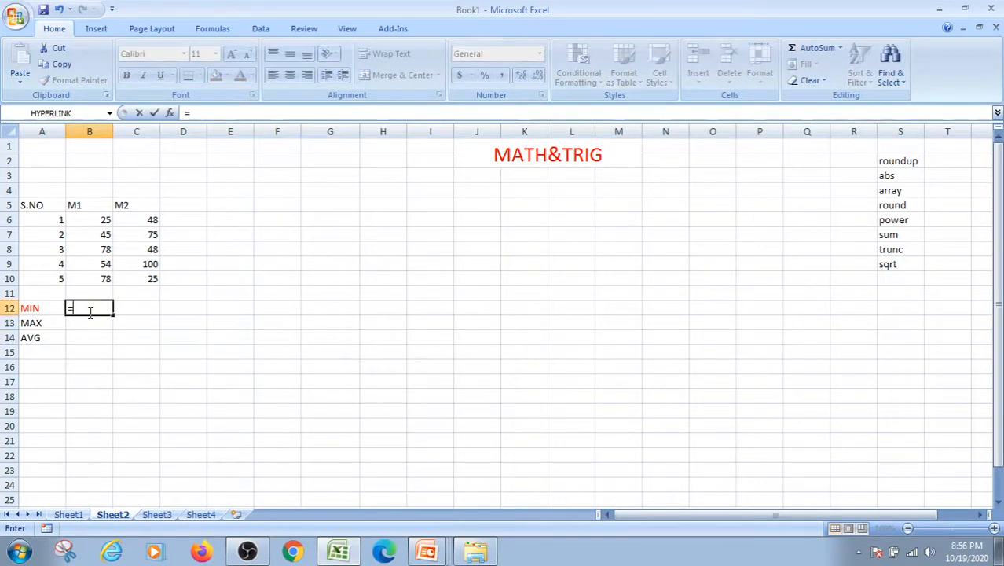
pyautogui.write('MN')
pyautogui.press('BackSpace')
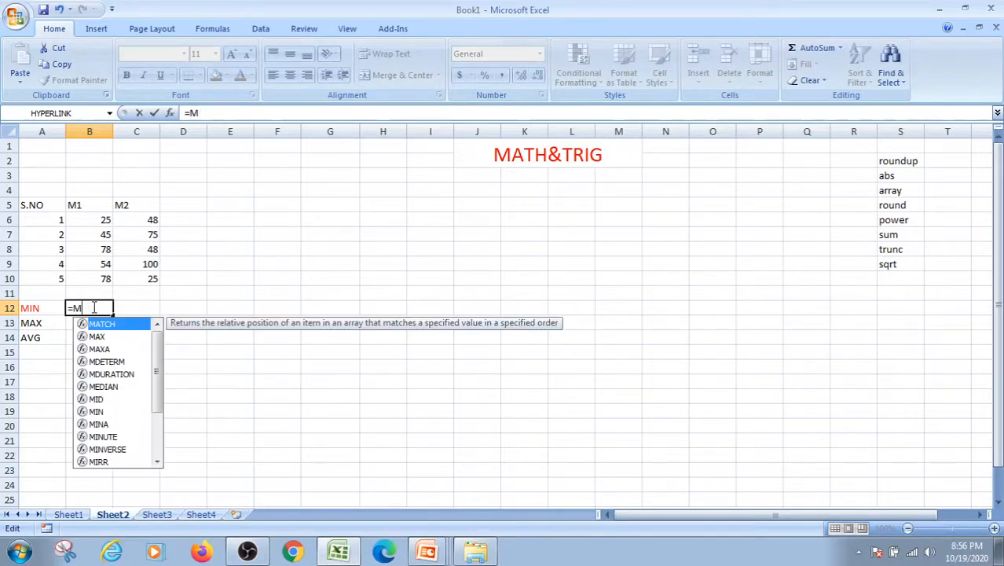
pyautogui.doubleClick(96, 411)
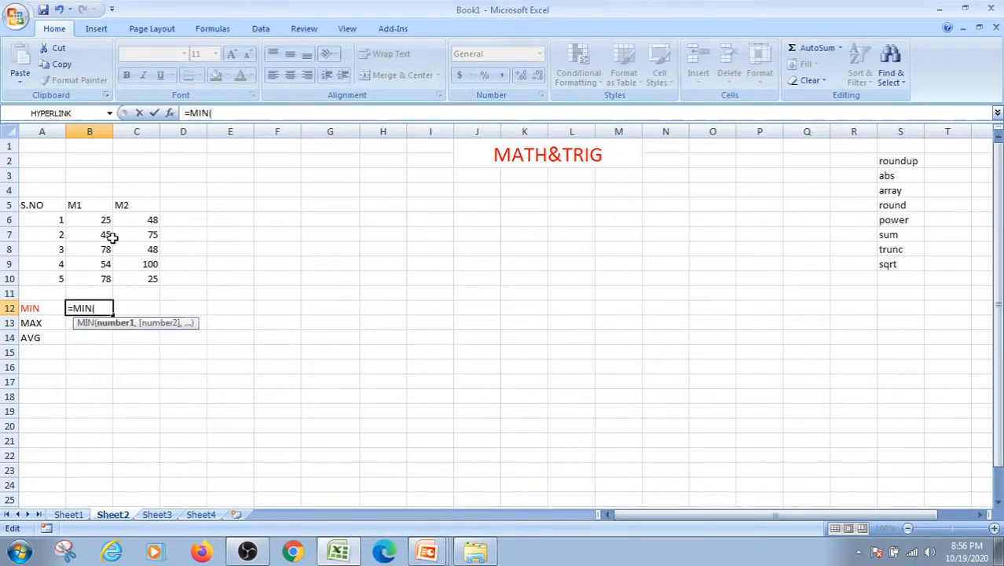
pyautogui.moveTo(99, 221); pyautogui.dragTo(107, 273)
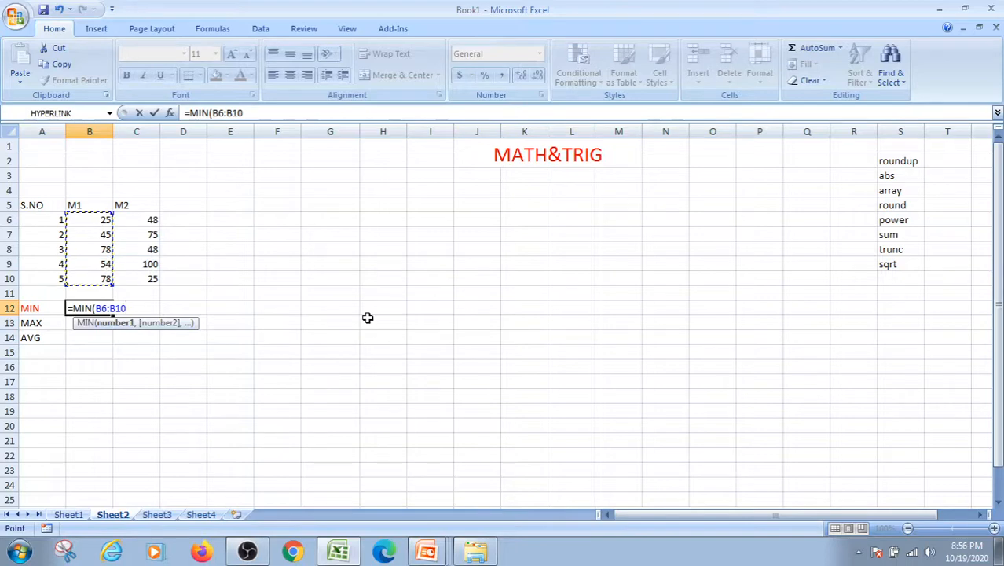
pyautogui.write(')')
pyautogui.press('Return')
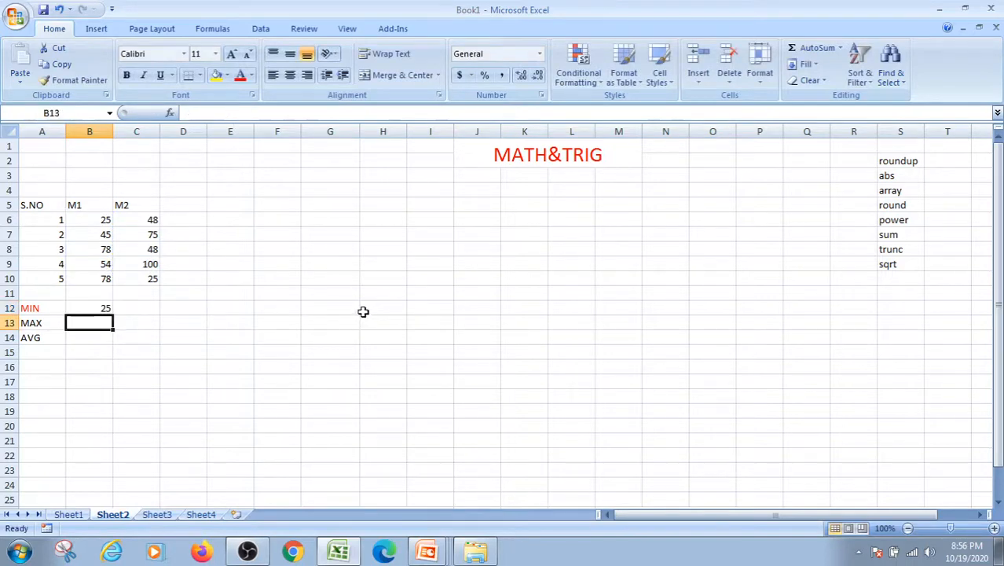
# Step: Copy the minimum formula from B12 across to C12 for the M2 column
pyautogui.click(131, 310)
pyautogui.click(94, 309)
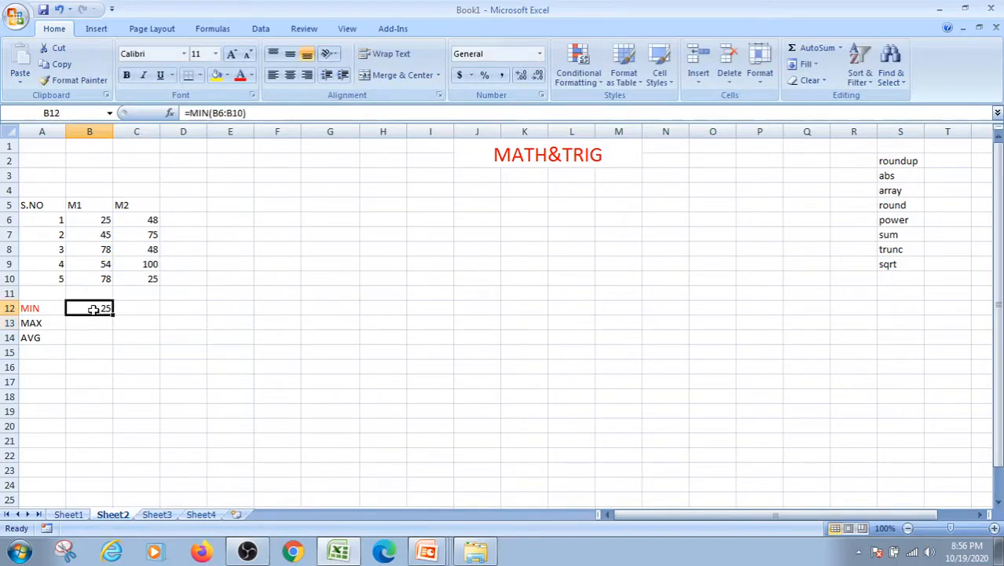
pyautogui.moveTo(114, 313); pyautogui.dragTo(149, 316)
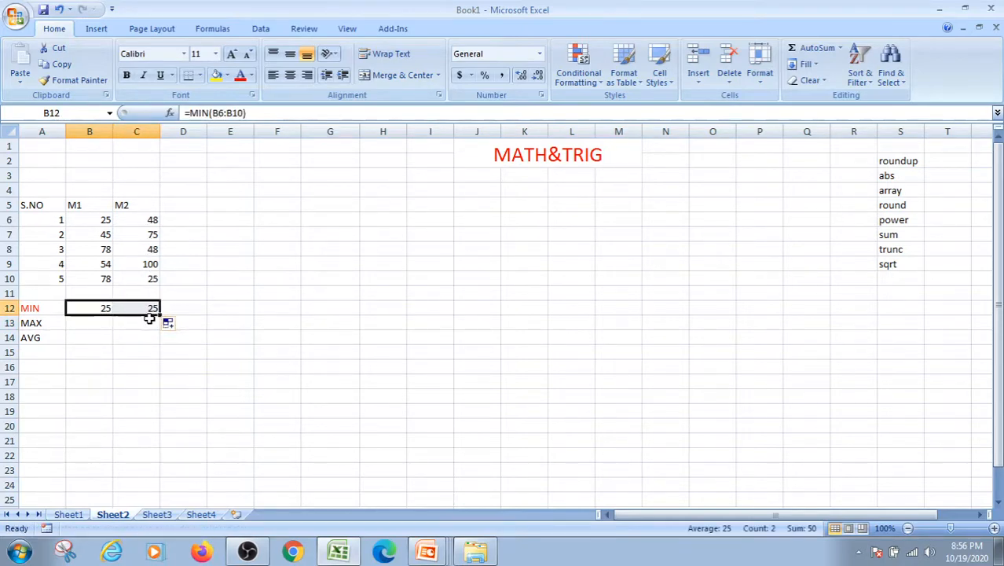
# Step: Calculate the maximum of the M1 values with =MAX(B6:B10) in B13 and copy the formula across to C13
pyautogui.click(102, 326)
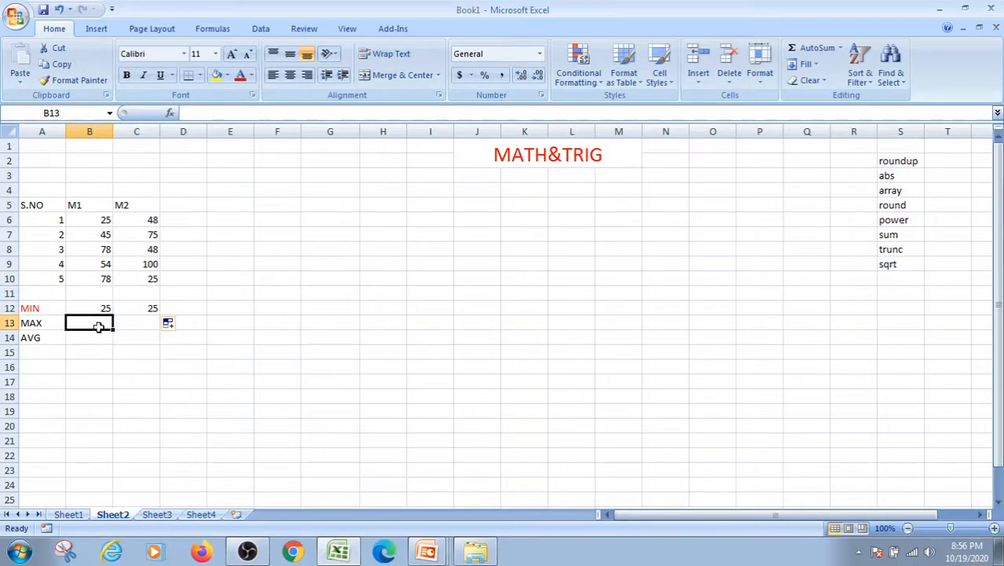
pyautogui.write('=M')
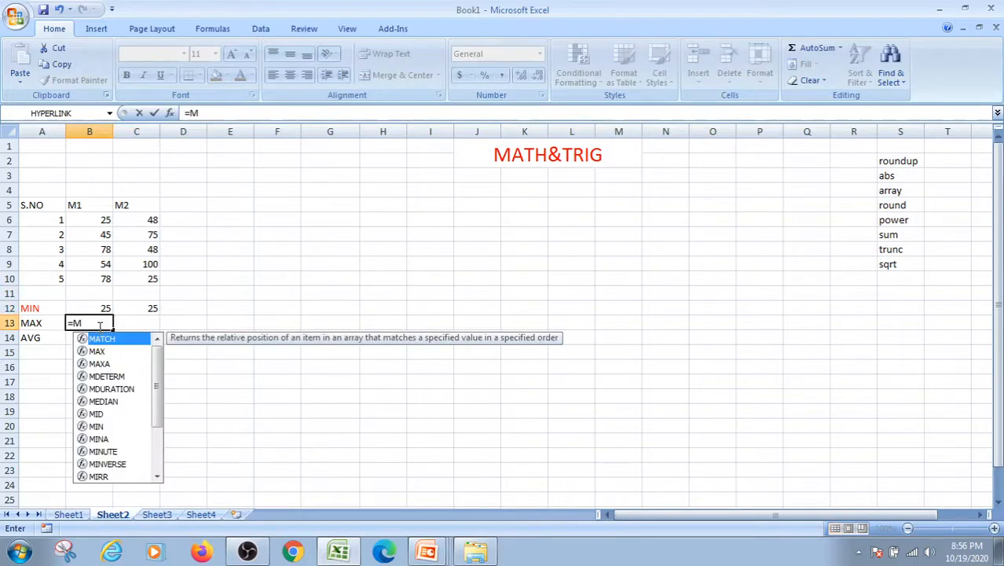
pyautogui.write('AX(')
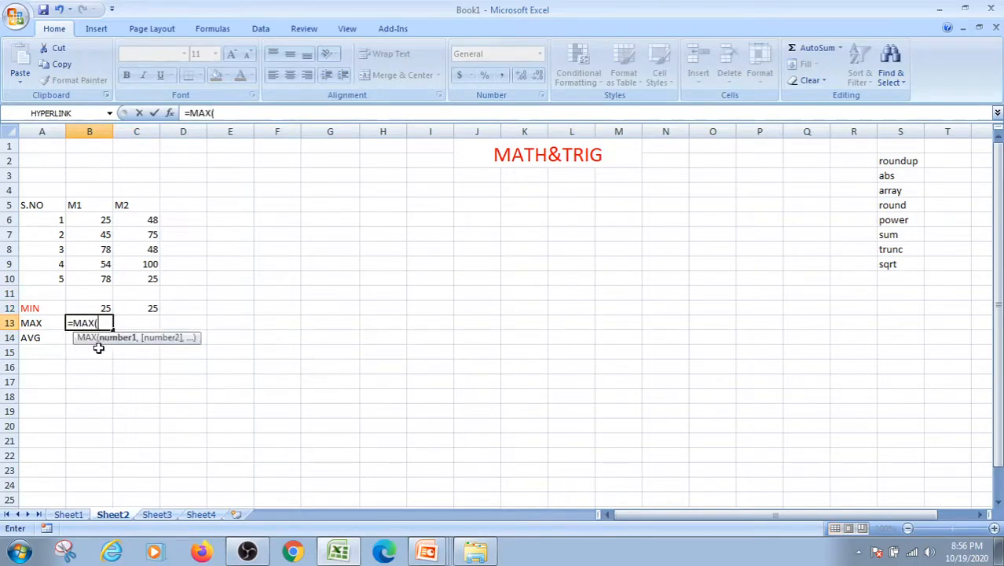
pyautogui.moveTo(99, 219); pyautogui.dragTo(99, 278)
pyautogui.write(')')
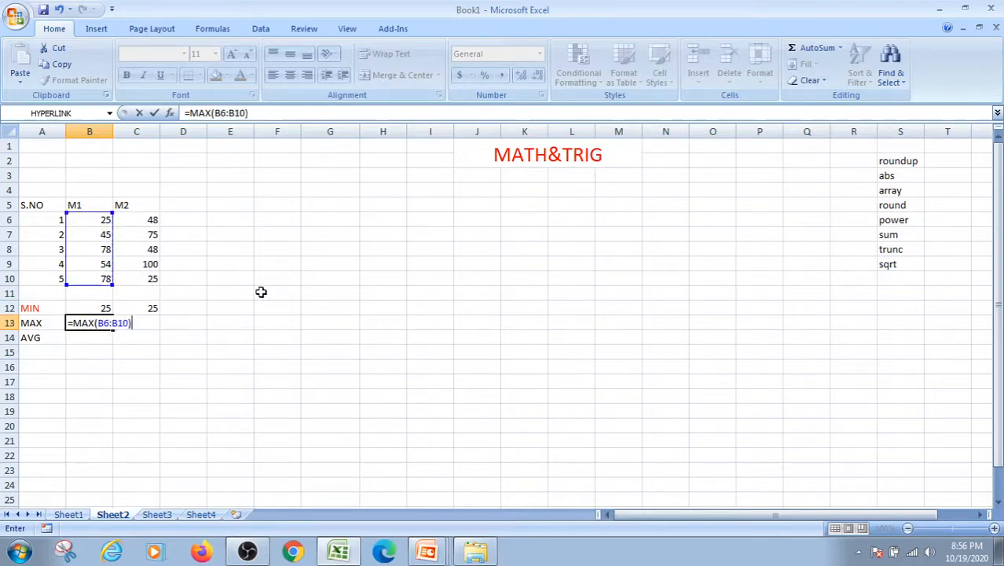
pyautogui.press('Return')
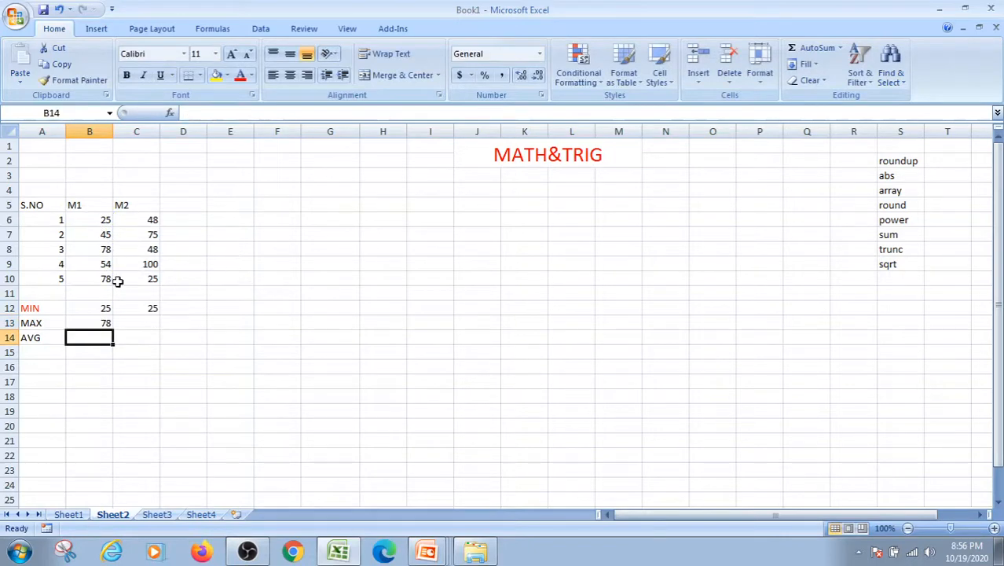
pyautogui.click(101, 324)
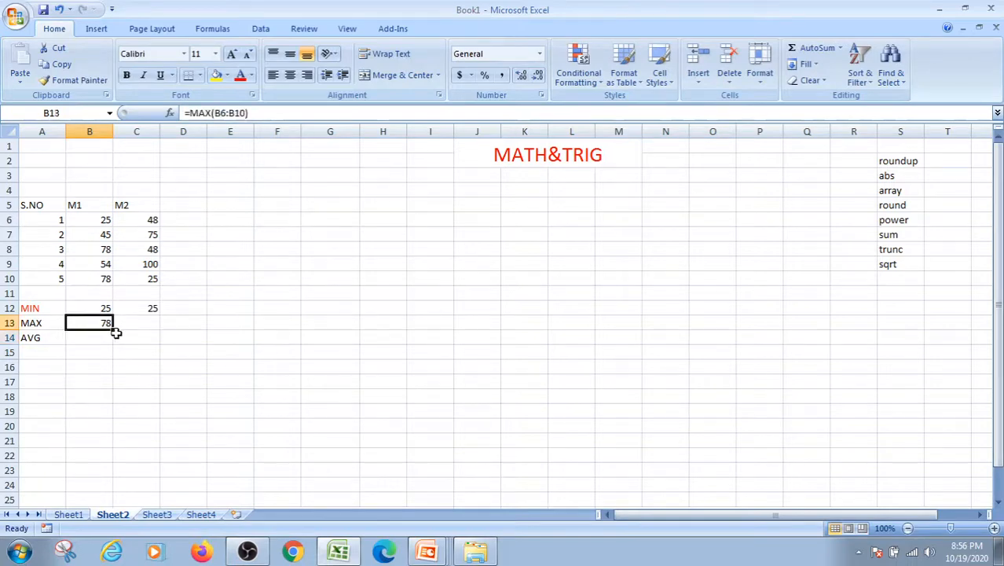
pyautogui.moveTo(114, 330); pyautogui.dragTo(153, 330)
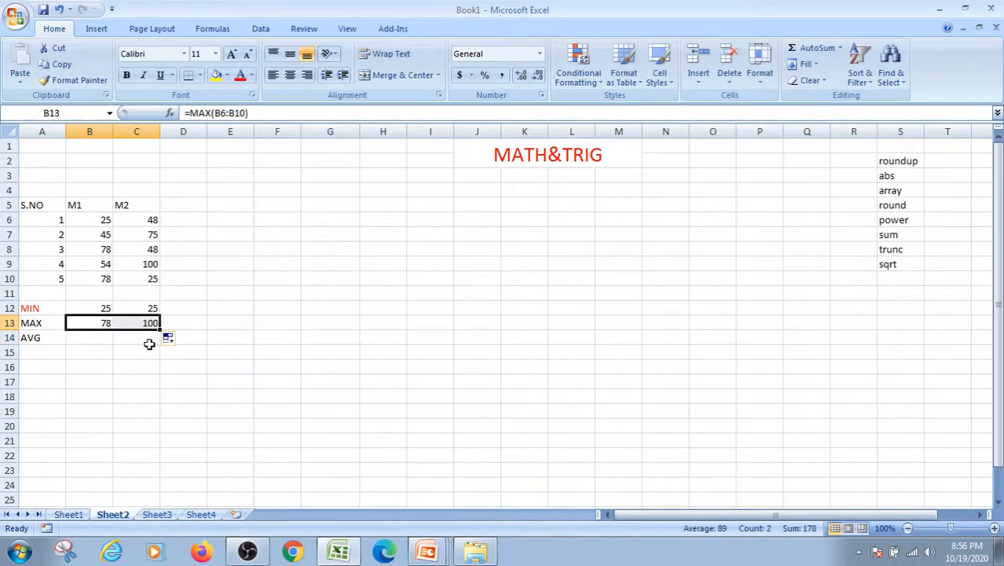
# Step: Calculate the average of the M1 values with =AVERAGE(B6:B10) in B14 and copy the formula across to C14
pyautogui.click(100, 338)
pyautogui.write('=')
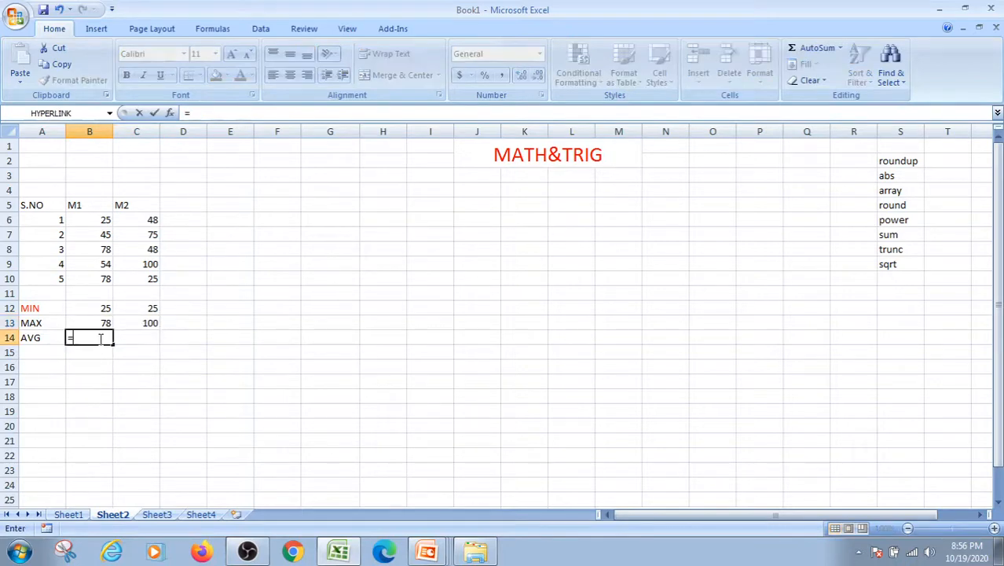
pyautogui.write('A')
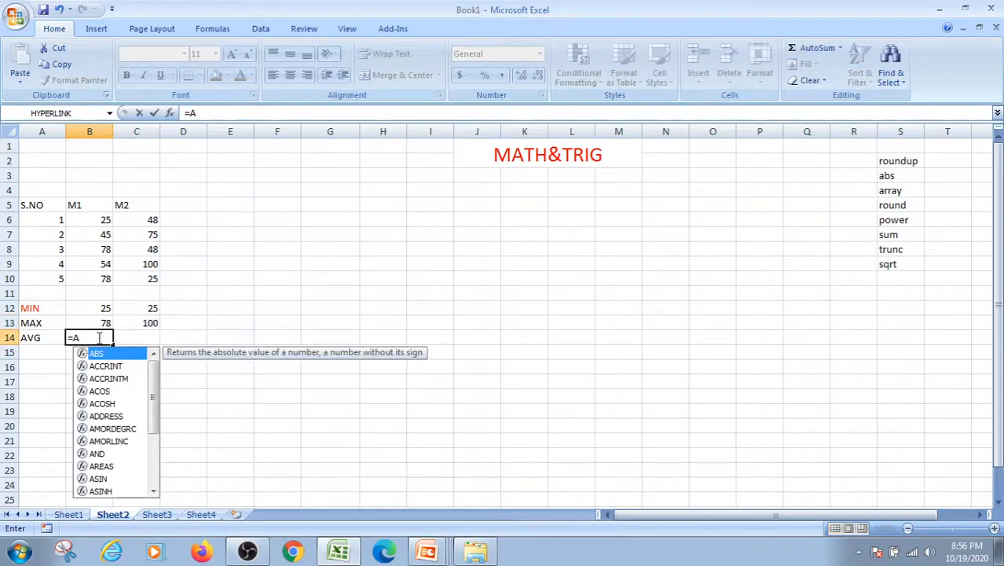
pyautogui.write('V')
pyautogui.doubleClick(103, 364)
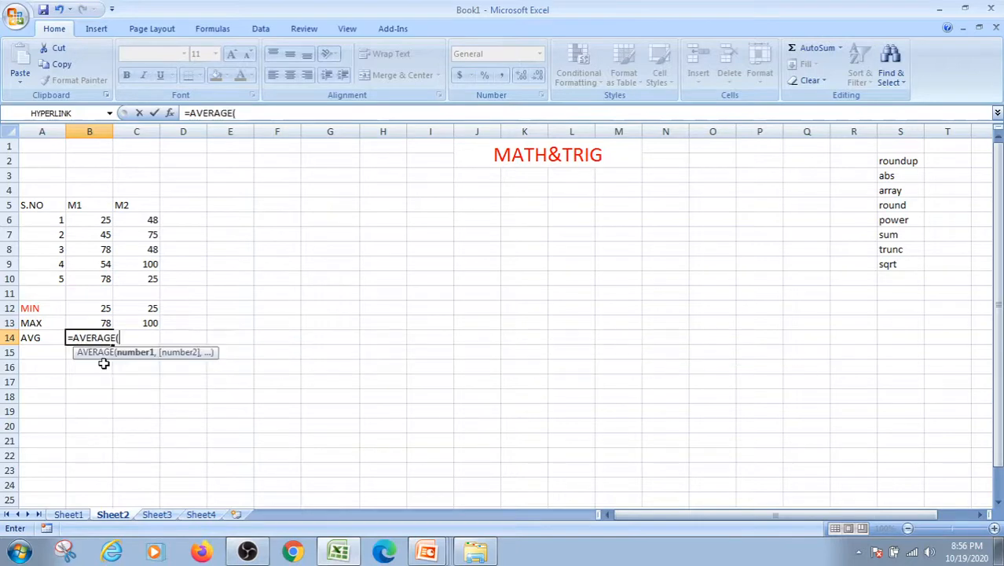
pyautogui.moveTo(92, 221); pyautogui.dragTo(98, 273)
pyautogui.write(')')
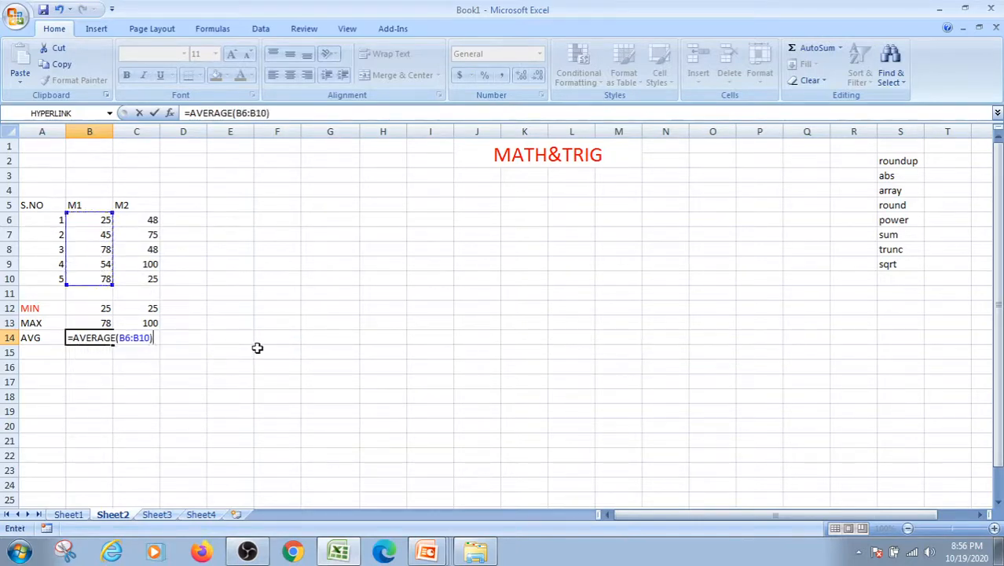
pyautogui.press('Return')
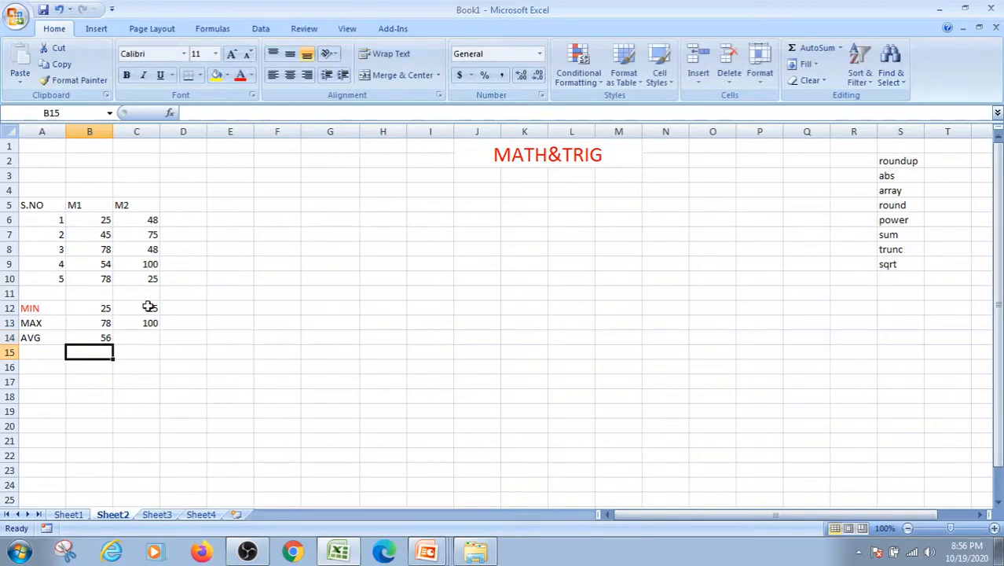
pyautogui.click(107, 338)
pyautogui.moveTo(113, 344); pyautogui.dragTo(153, 341)
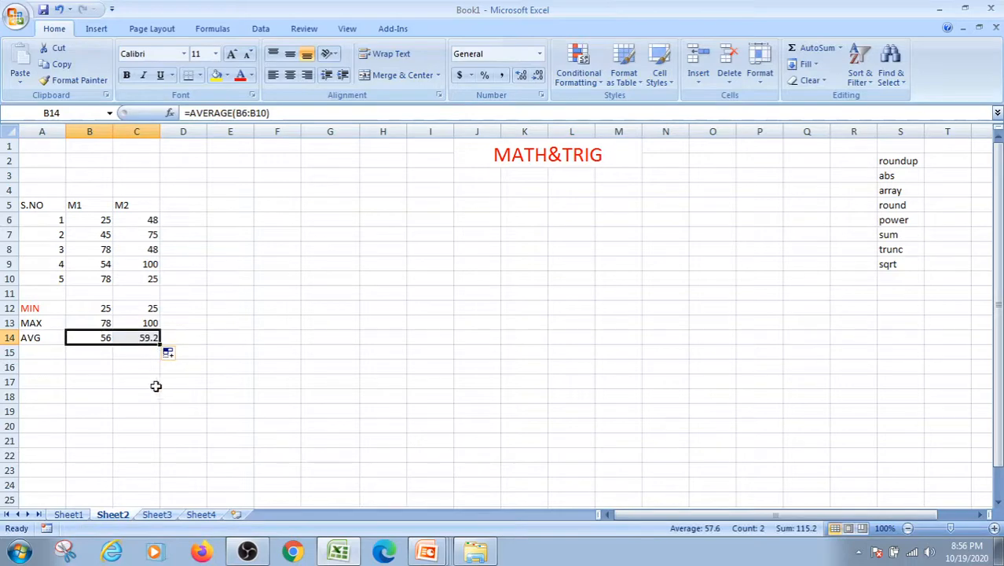
pyautogui.click(134, 365)
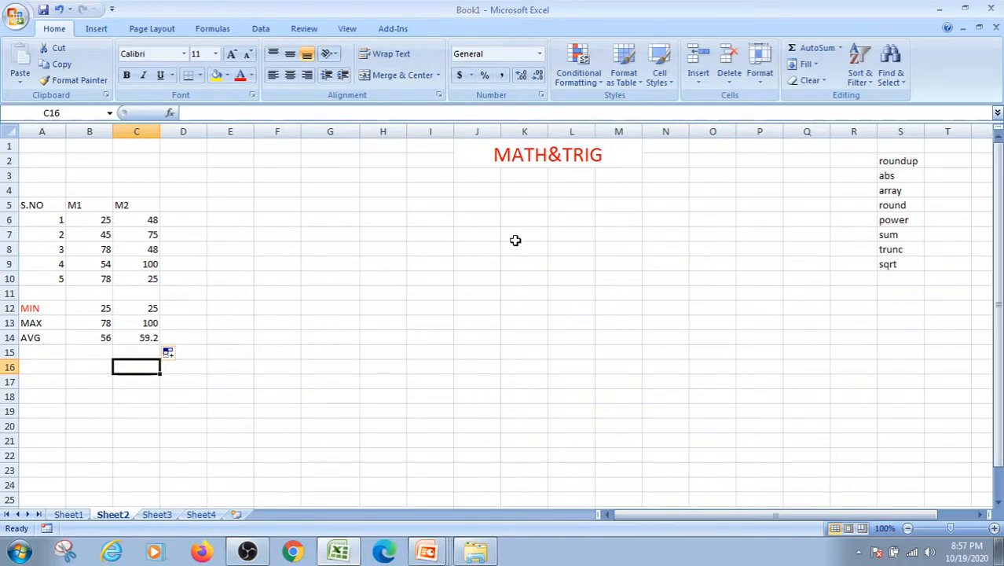
# Step: Enter the label ABS in cell G6 and the sample value -78 below it in G7
pyautogui.click(333, 225)
pyautogui.write('ABS')
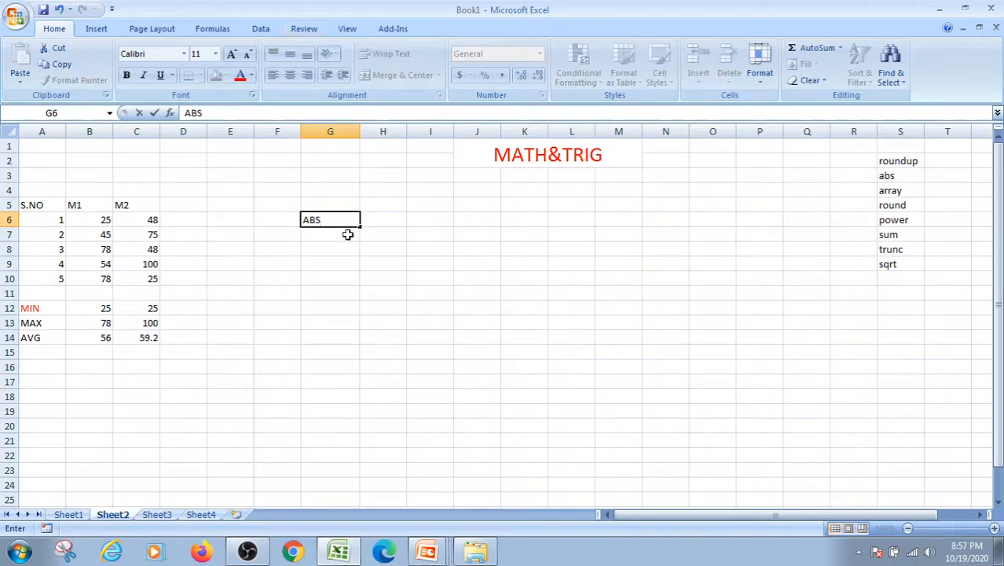
pyautogui.click(346, 236)
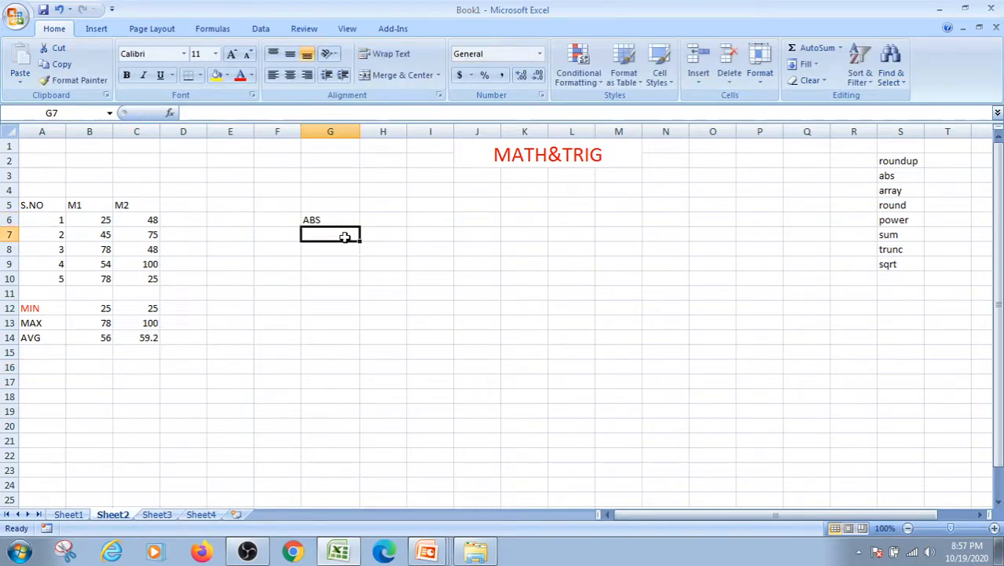
pyautogui.write('-78')
# Step: Calculate the absolute value of the sample number with =ABS(G7) in cell H7
pyautogui.click(385, 233)
pyautogui.write('=A')
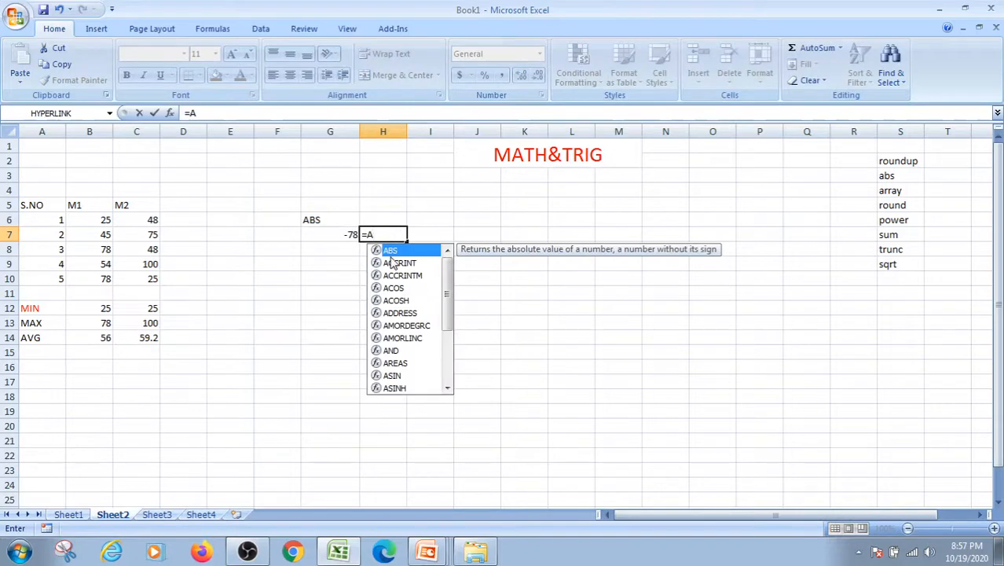
pyautogui.doubleClick(389, 252)
pyautogui.click(336, 234)
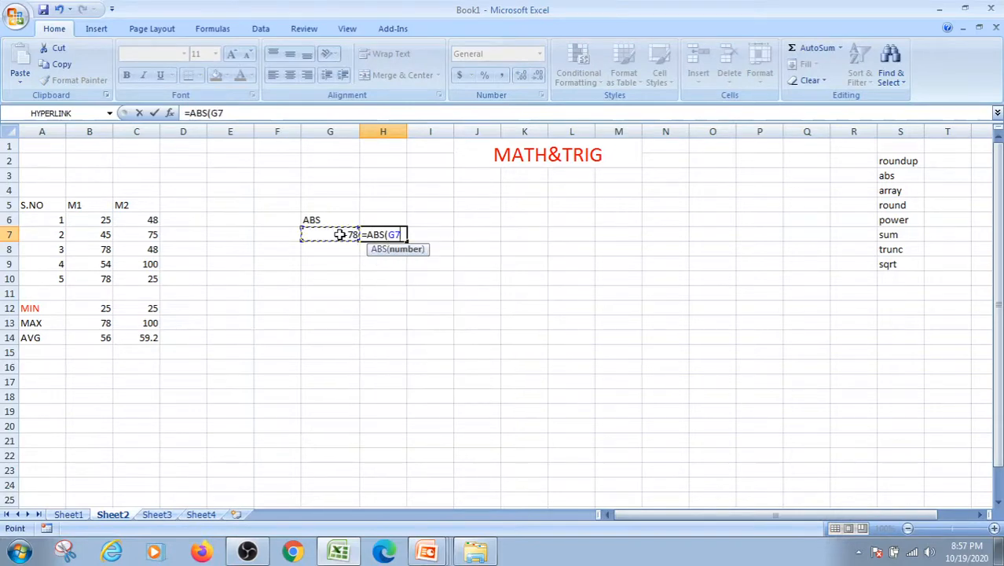
pyautogui.write(')')
pyautogui.press('Return')
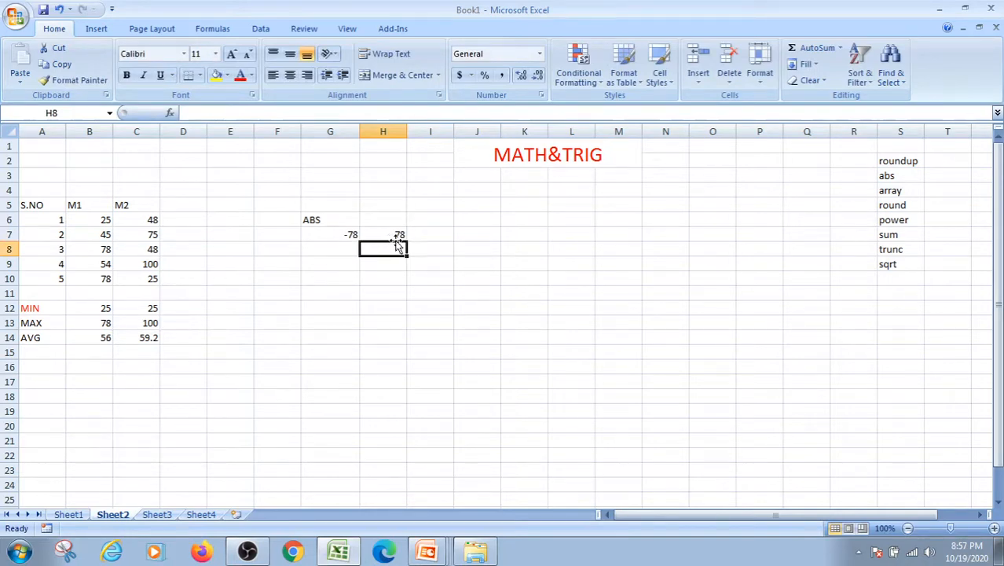
# Step: Enter the label ROUNDUP in cell G10 and the sample value 2.10054 below it in G11
pyautogui.click(343, 289)
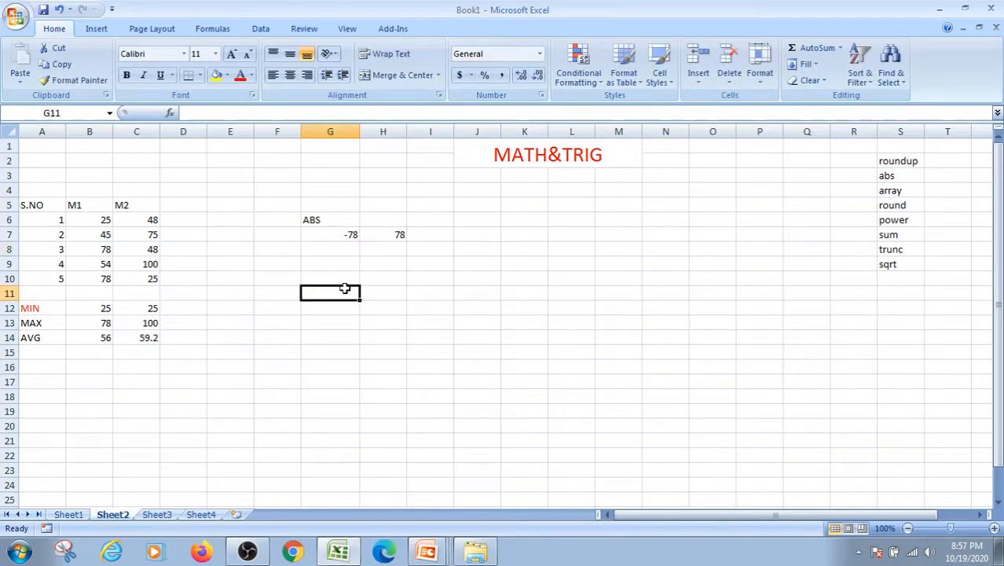
pyautogui.click(345, 279)
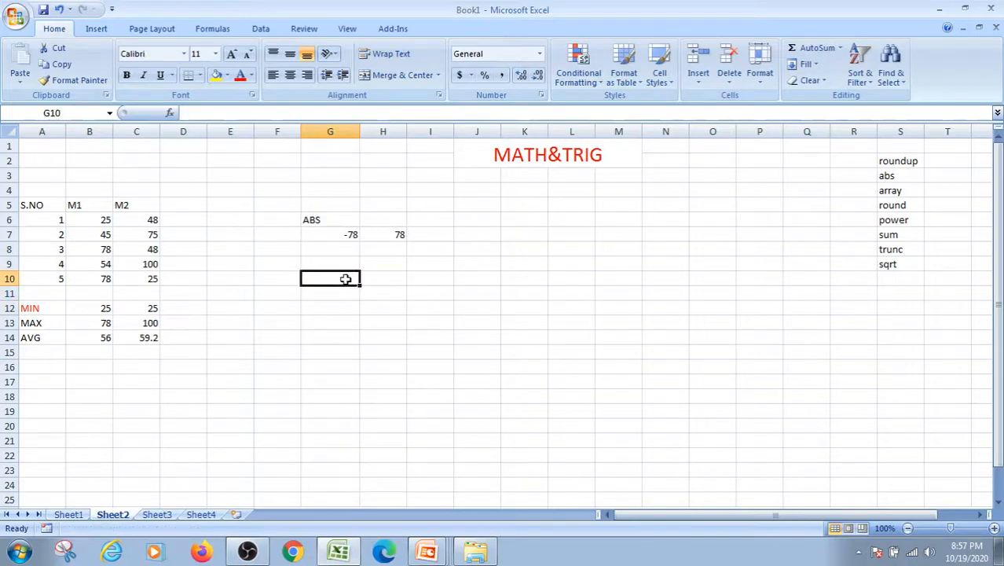
pyautogui.write('ROUNDUP')
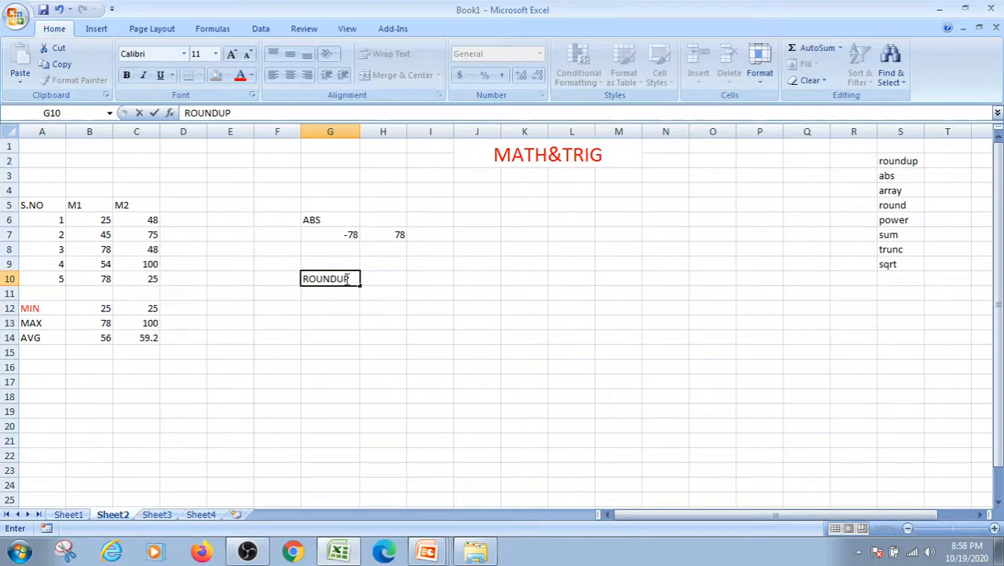
pyautogui.click(348, 294)
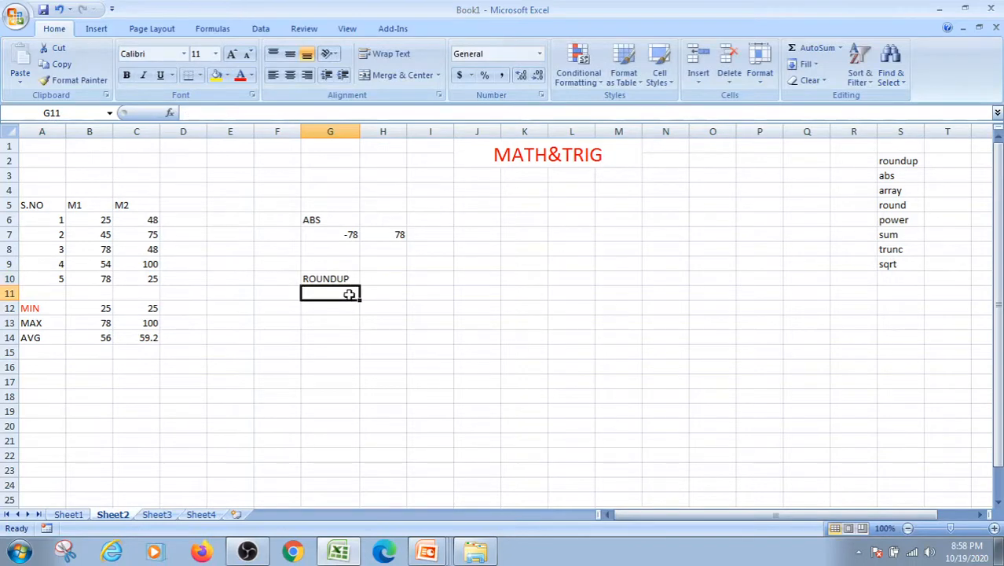
pyautogui.write('2.10054')
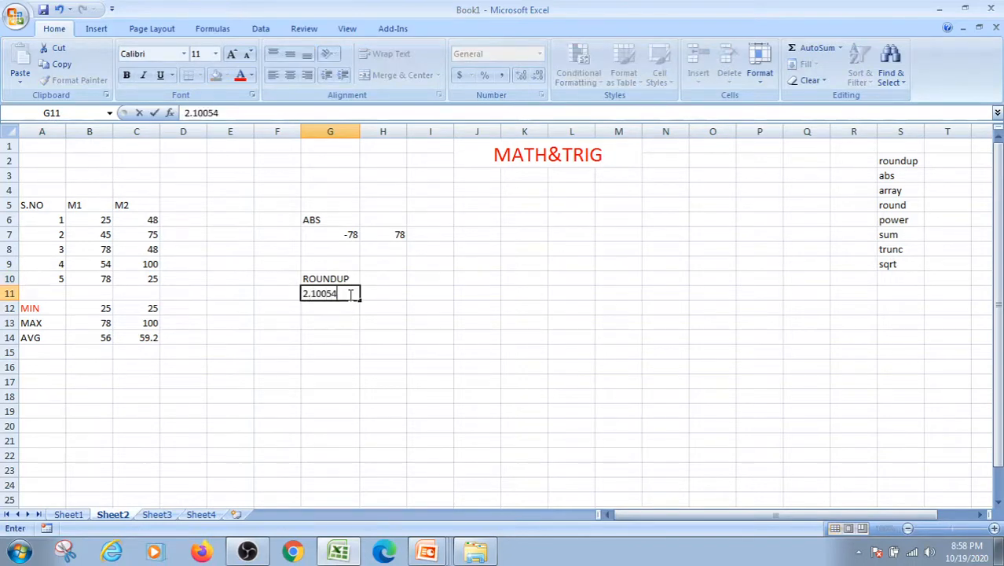
# Step: Round the sample number up to two decimals with =ROUNDUP(G11,2) in cell H11
pyautogui.click(388, 294)
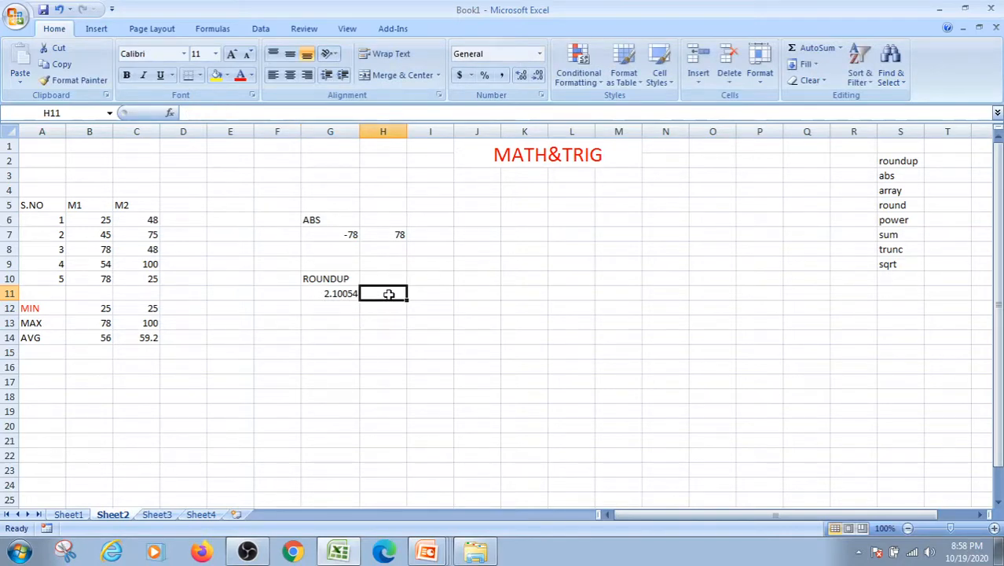
pyautogui.write('=RO')
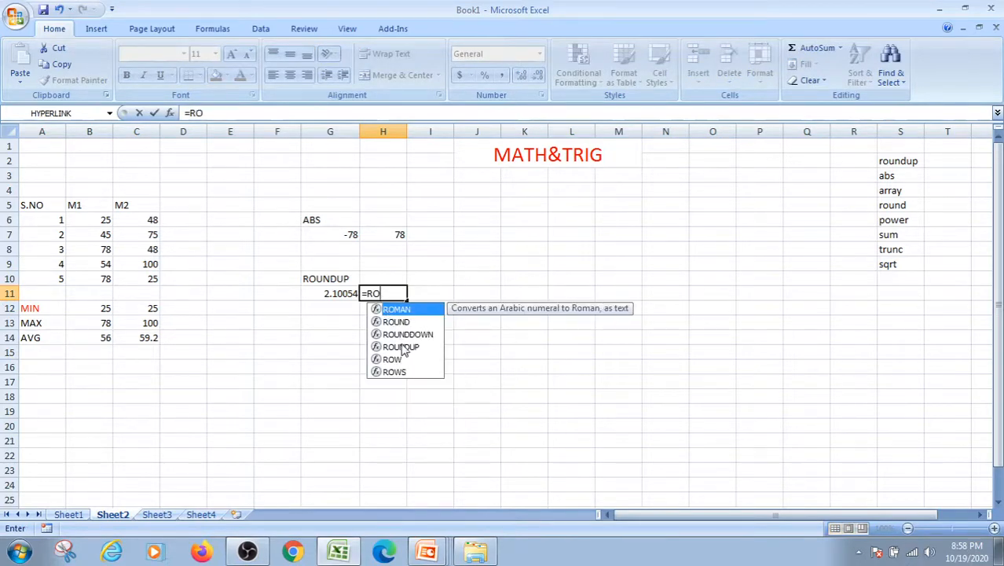
pyautogui.click(404, 349)
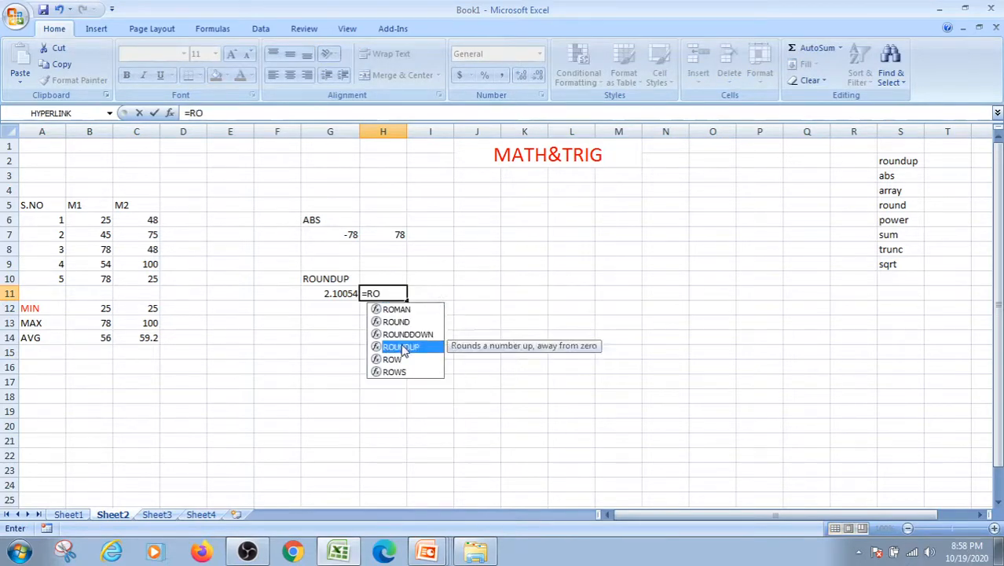
pyautogui.doubleClick(403, 348)
pyautogui.click(340, 296)
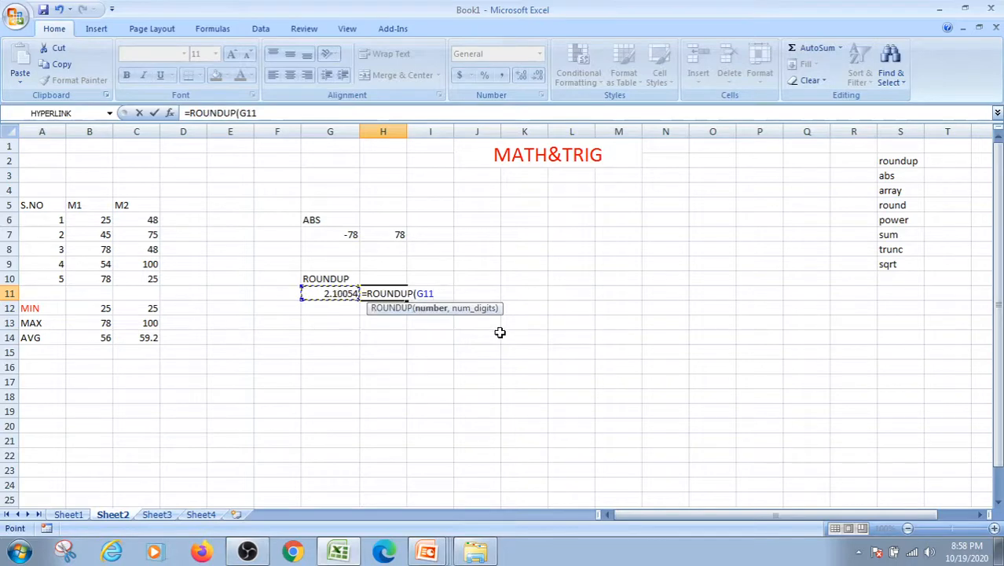
pyautogui.write(',')
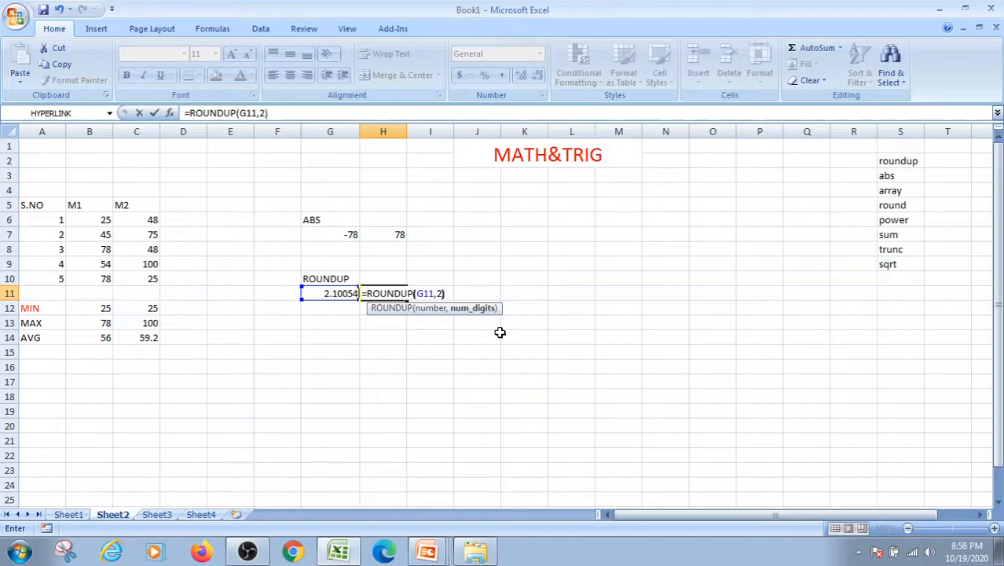
pyautogui.write('2)')
pyautogui.press('Return')
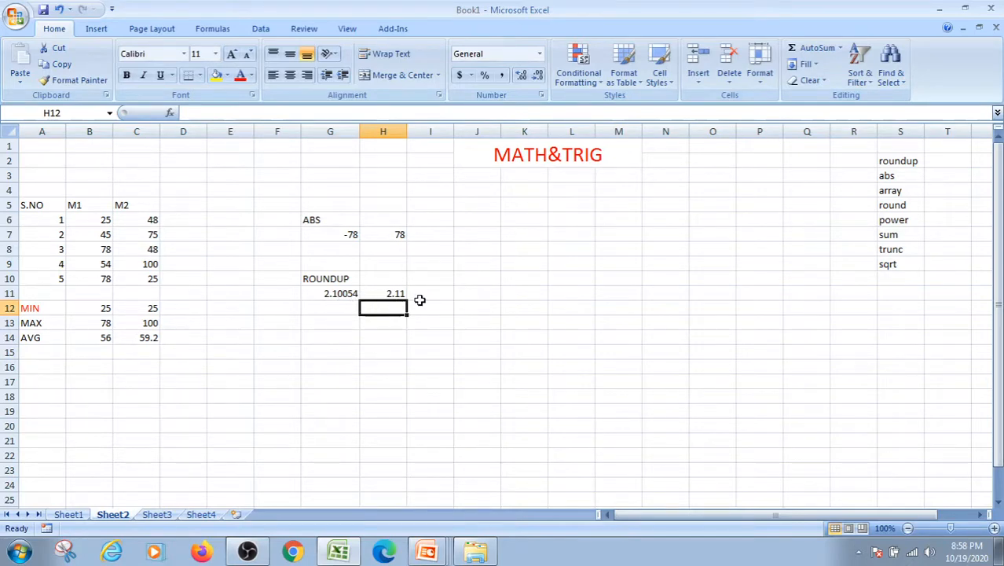
# Step: Add a second sample value, 5.2487, in G12 and copy the ROUNDUP formula from H11 down to H12
pyautogui.click(342, 308)
pyautogui.write('5.2487')
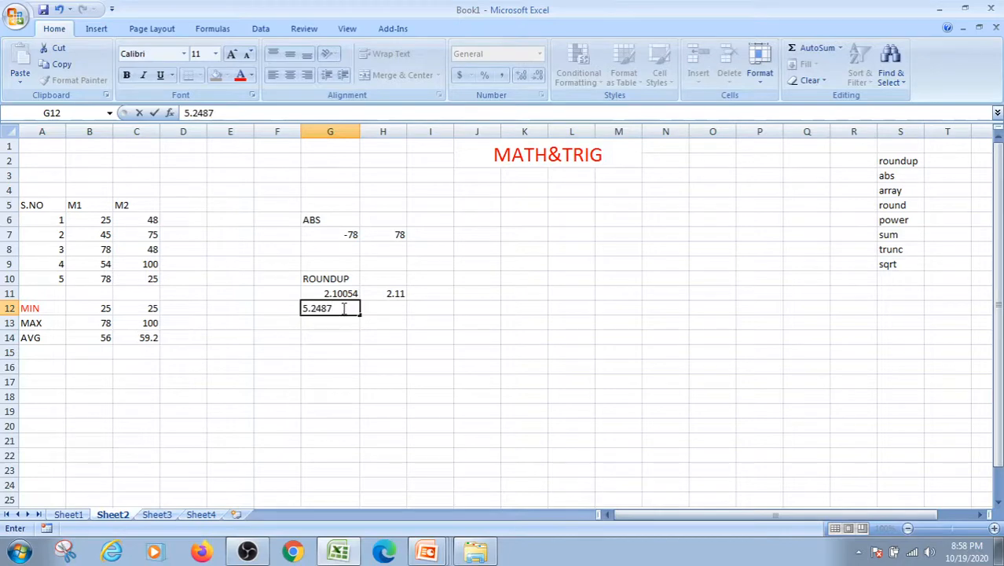
pyautogui.click(389, 308)
pyautogui.click(391, 289)
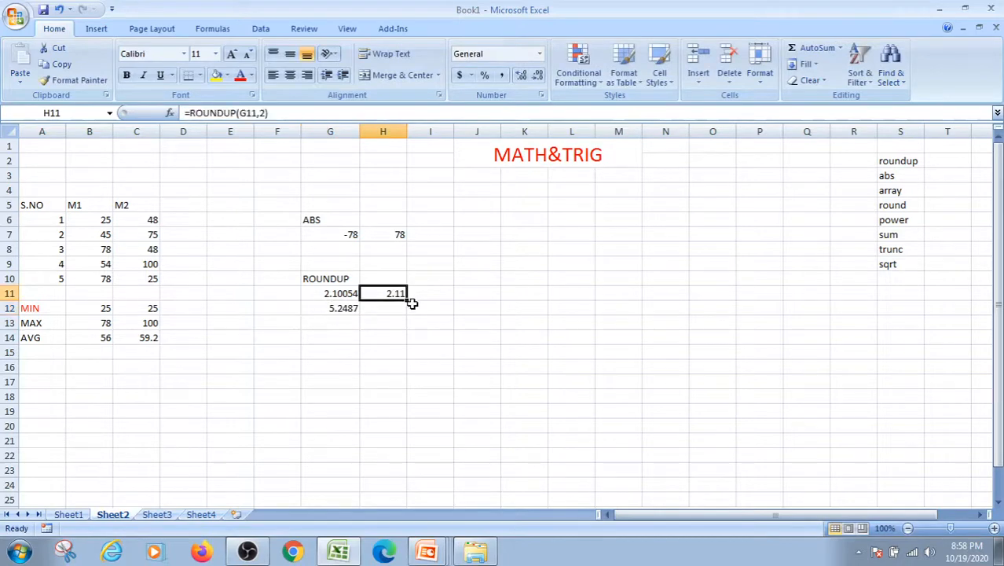
pyautogui.moveTo(407, 302); pyautogui.dragTo(408, 316)
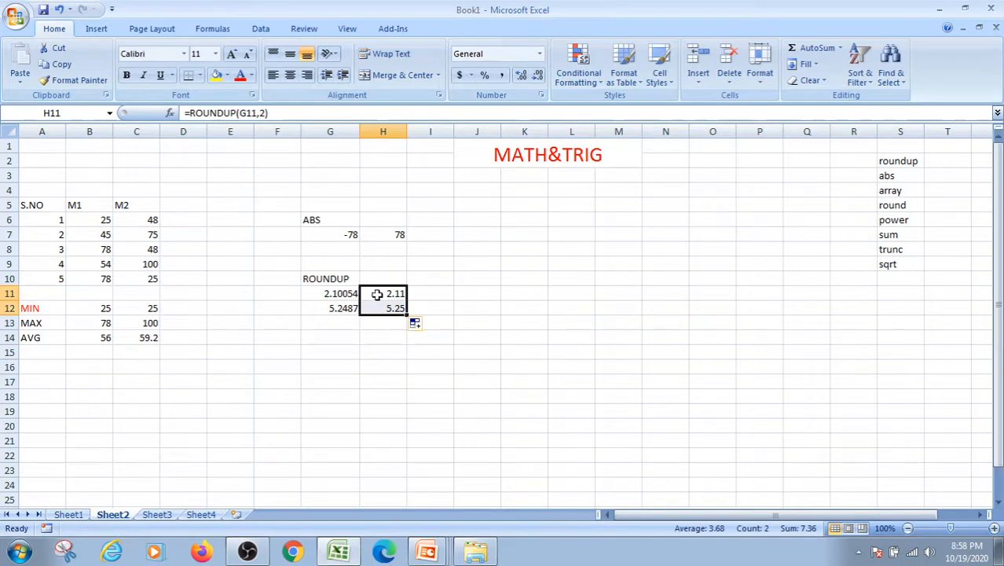
# Step: Enter the label POWER in cell J8, with the sample base 2 in J10 and exponent 4 in K10
pyautogui.click(483, 248)
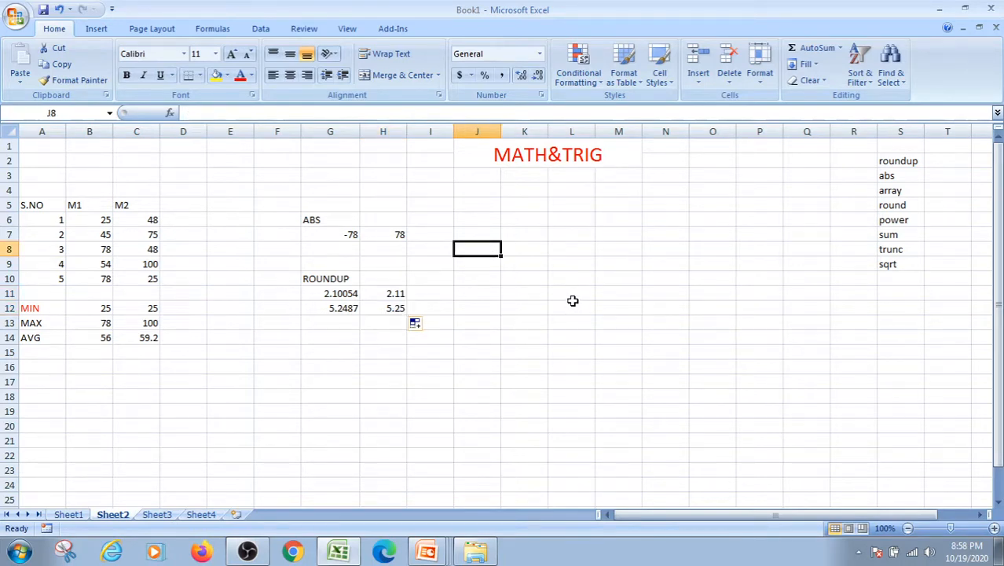
pyautogui.write('POWER')
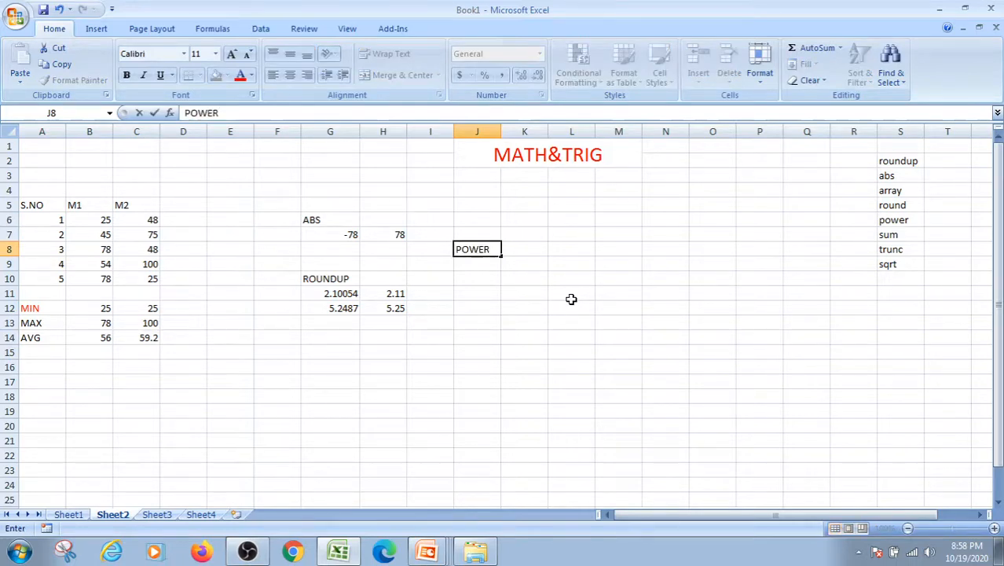
pyautogui.click(487, 274)
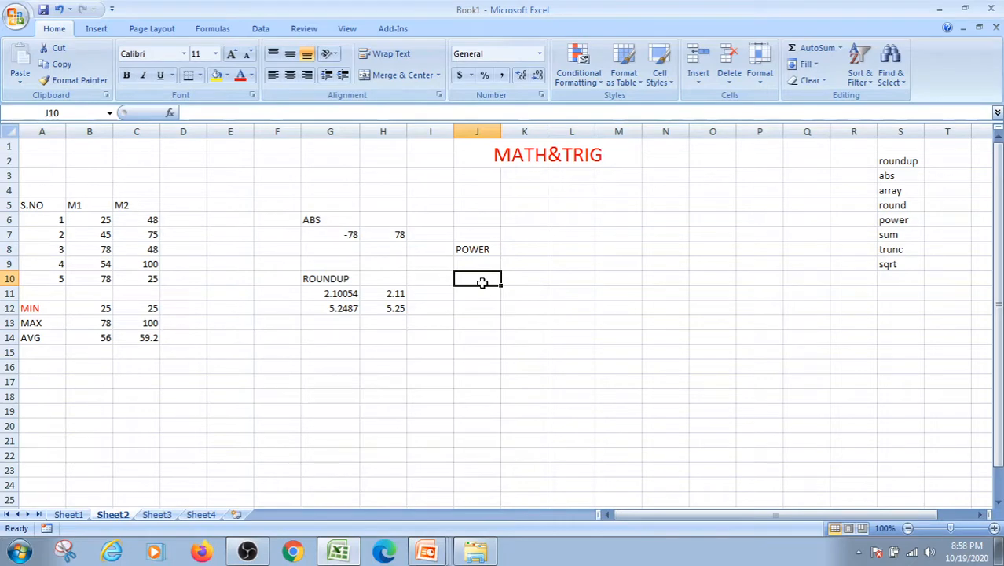
pyautogui.write('2')
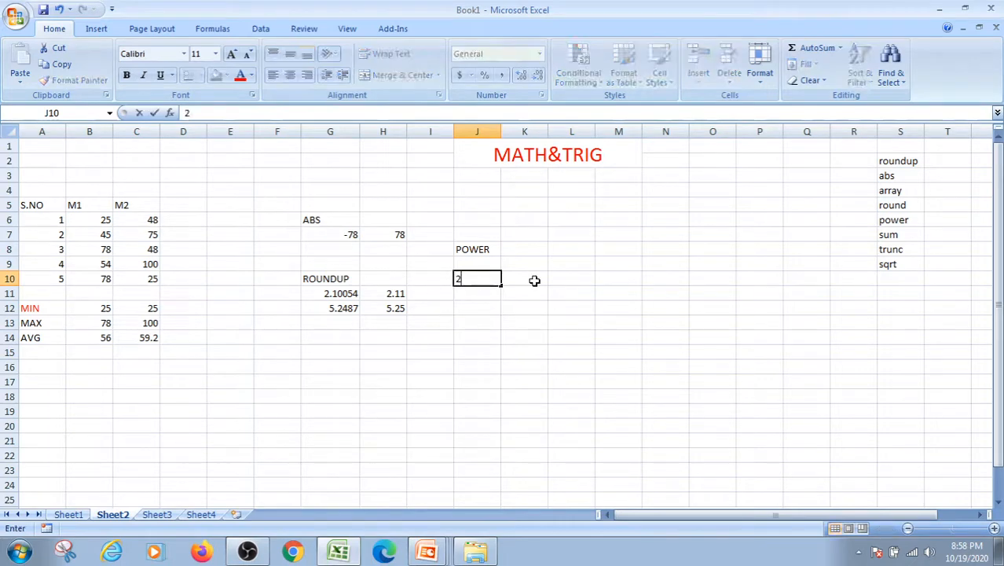
pyautogui.click(519, 276)
pyautogui.write('4')
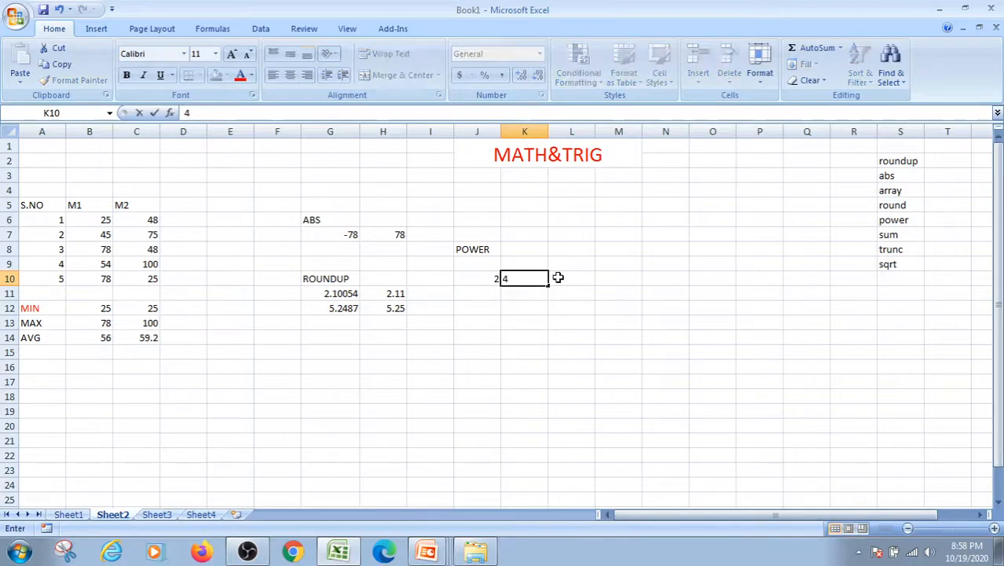
# Step: Raise the sample base to its exponent with =POWER(J10,K10) in cell L10
pyautogui.click(563, 277)
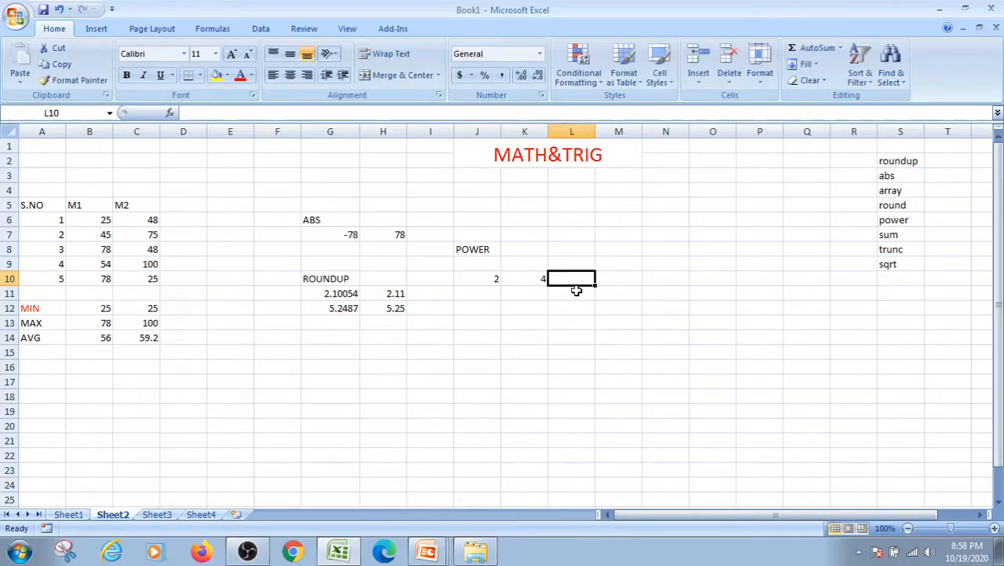
pyautogui.write('=')
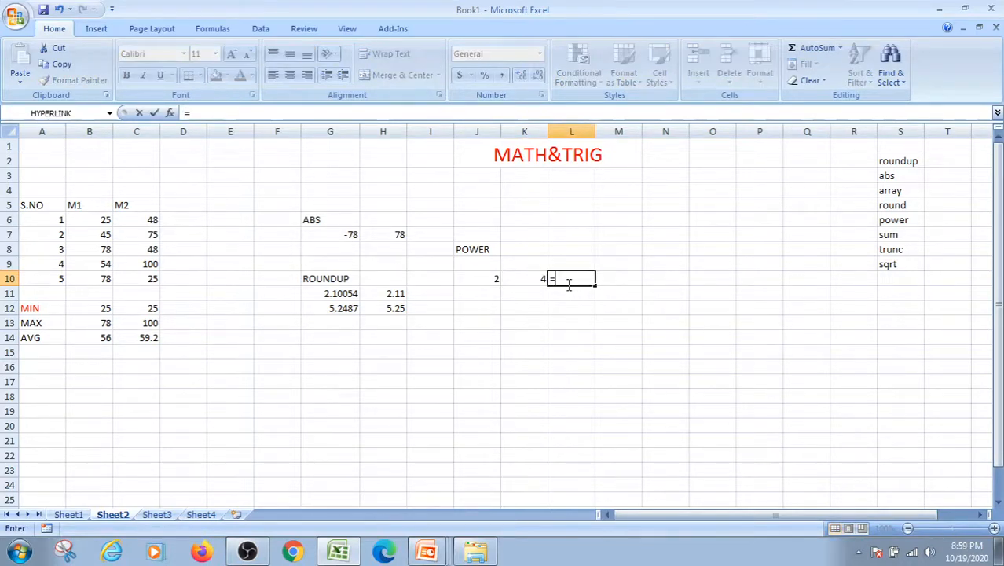
pyautogui.click(491, 279)
pyautogui.press('BackSpace')
pyautogui.press('BackSpace')
pyautogui.press('BackSpace')
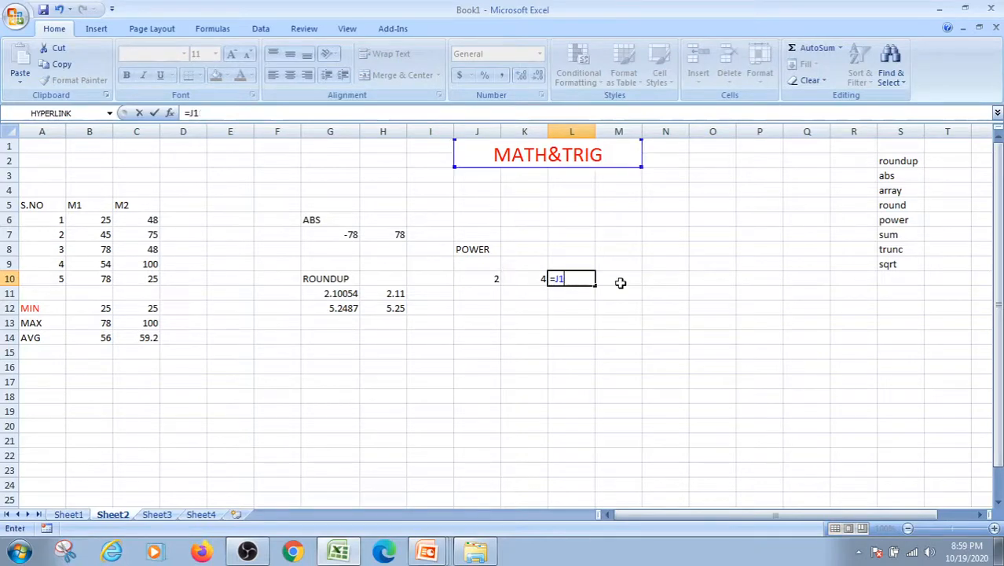
pyautogui.write('P')
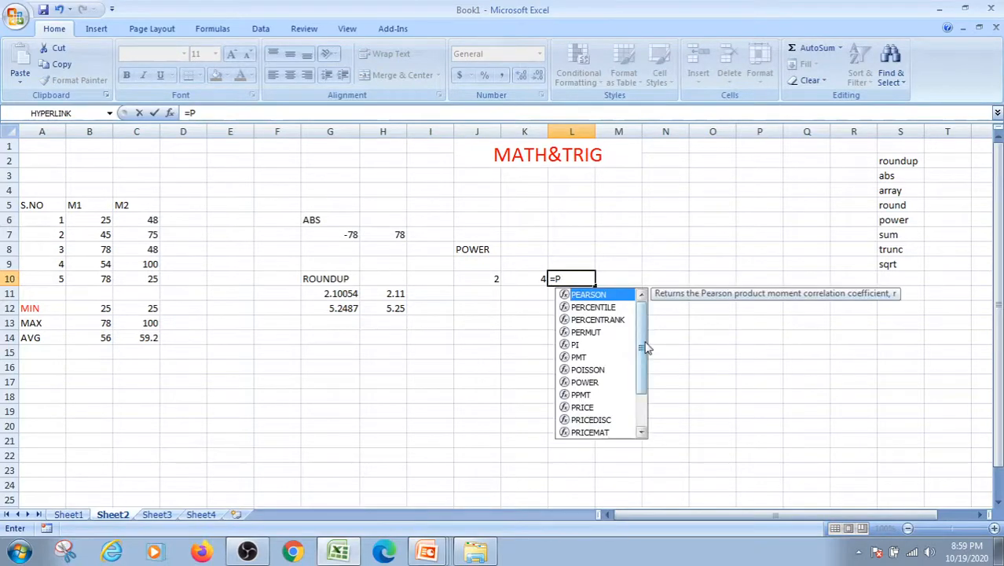
pyautogui.doubleClick(584, 383)
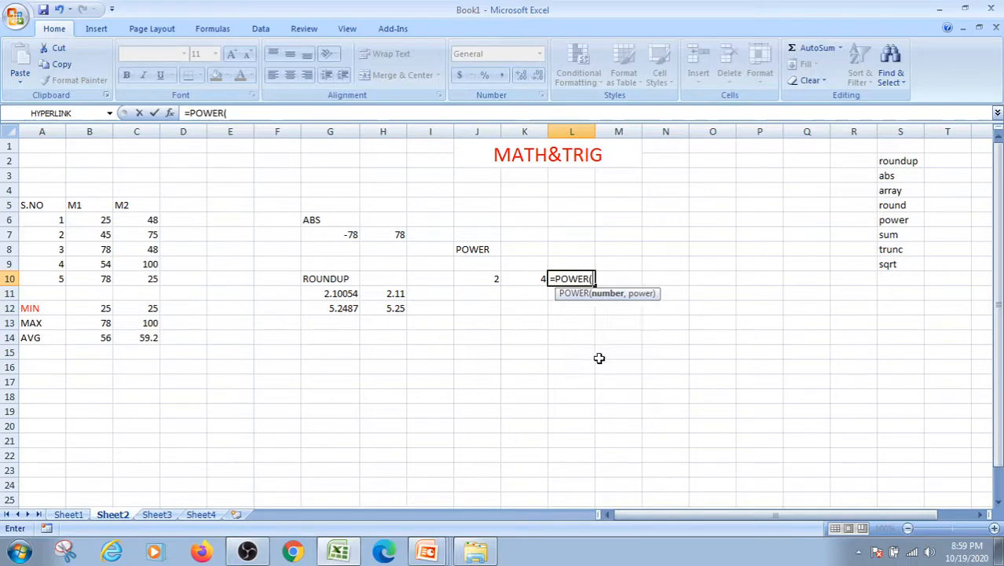
pyautogui.click(488, 283)
pyautogui.write(',')
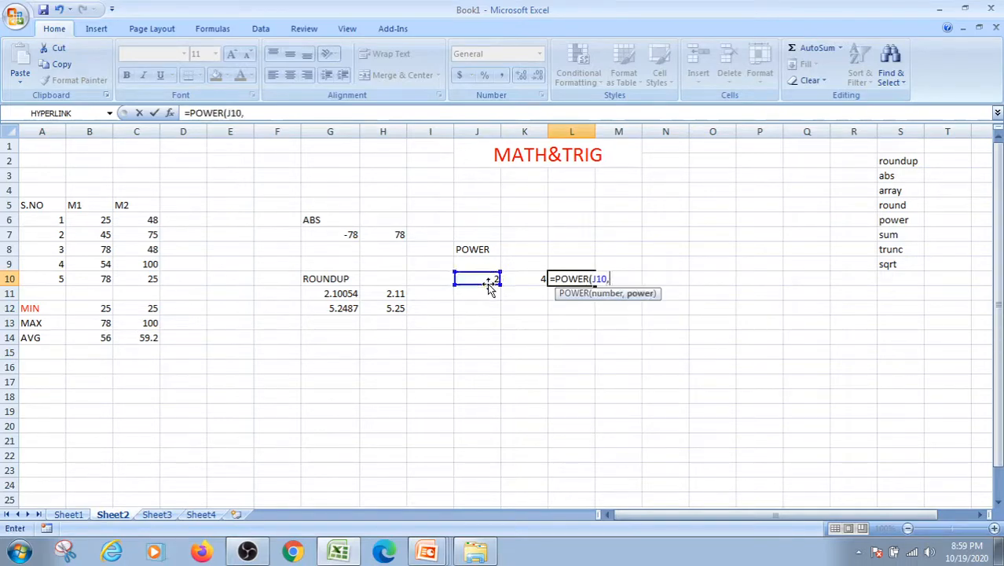
pyautogui.click(537, 280)
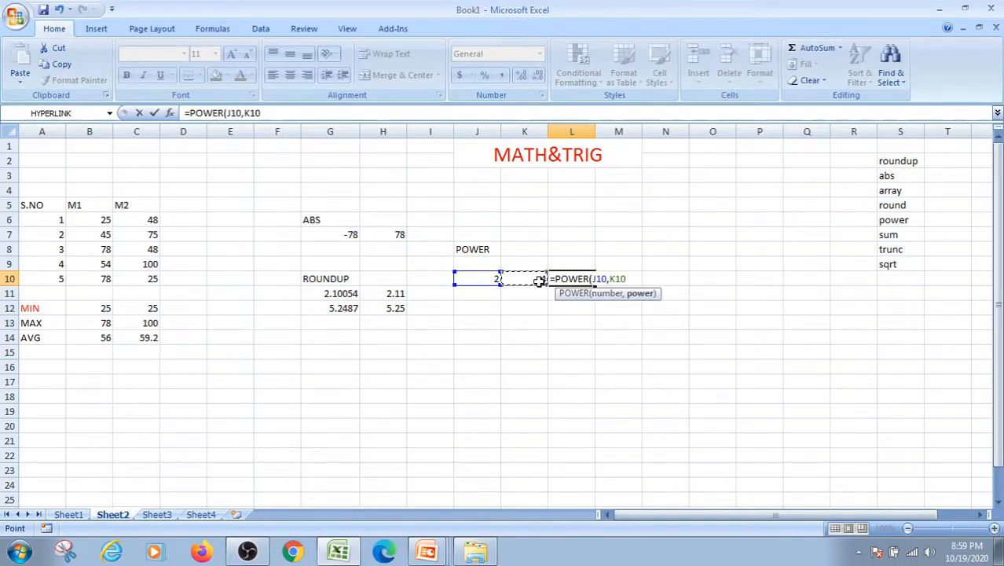
pyautogui.write(')')
pyautogui.press('Return')
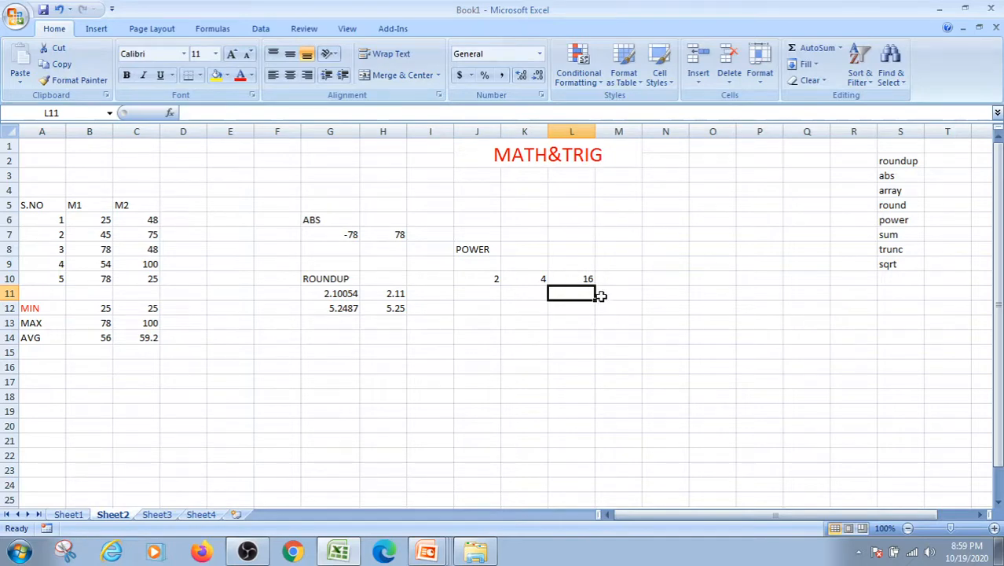
# Step: Add a second pair, 2 in J11 and 5 in K11, and copy the POWER formula from L10 down to L11
pyautogui.click(476, 294)
pyautogui.write('2')
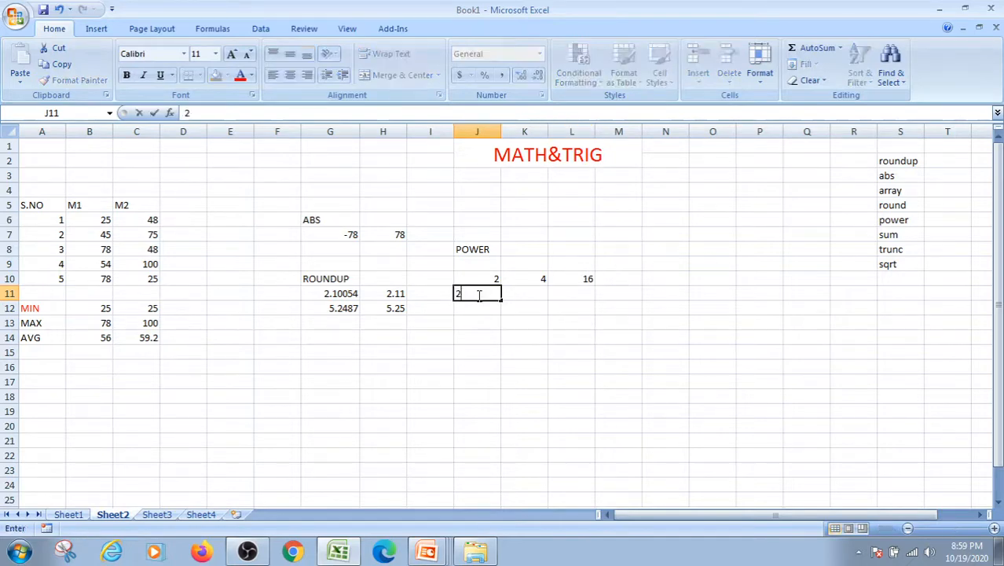
pyautogui.click(525, 293)
pyautogui.write('5')
pyautogui.click(581, 282)
pyautogui.moveTo(593, 285); pyautogui.dragTo(591, 300)
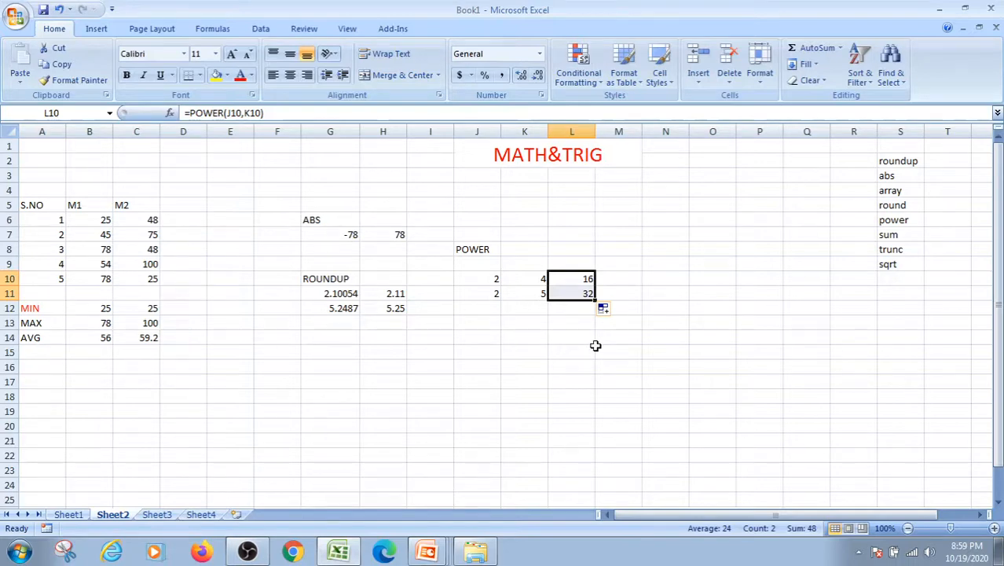
pyautogui.click(486, 321)
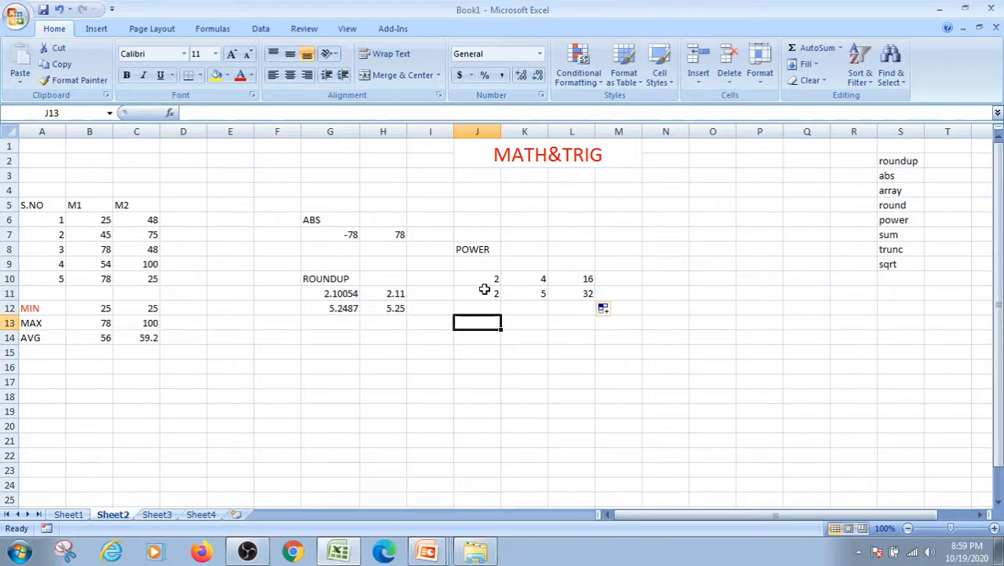
# Step: Enter the label SQRT in cell N8 and the sample value 4 in N10
pyautogui.click(675, 252)
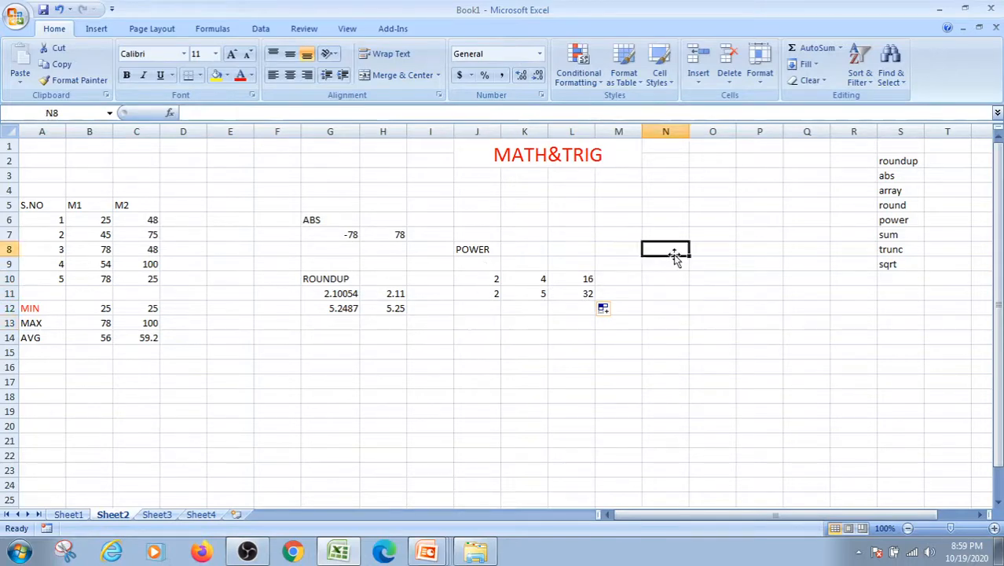
pyautogui.write('SQ')
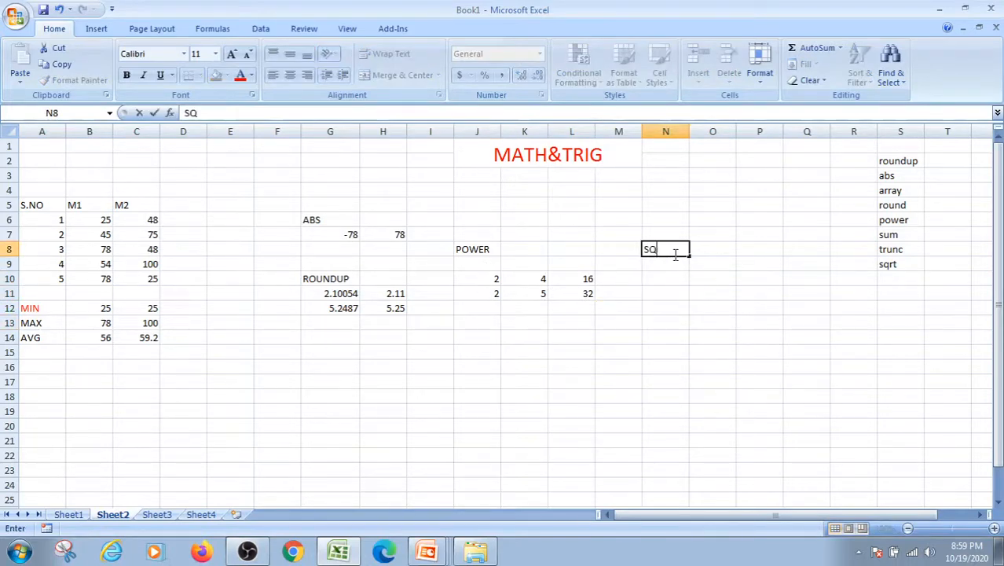
pyautogui.write('RT')
pyautogui.click(665, 277)
pyautogui.write('4')
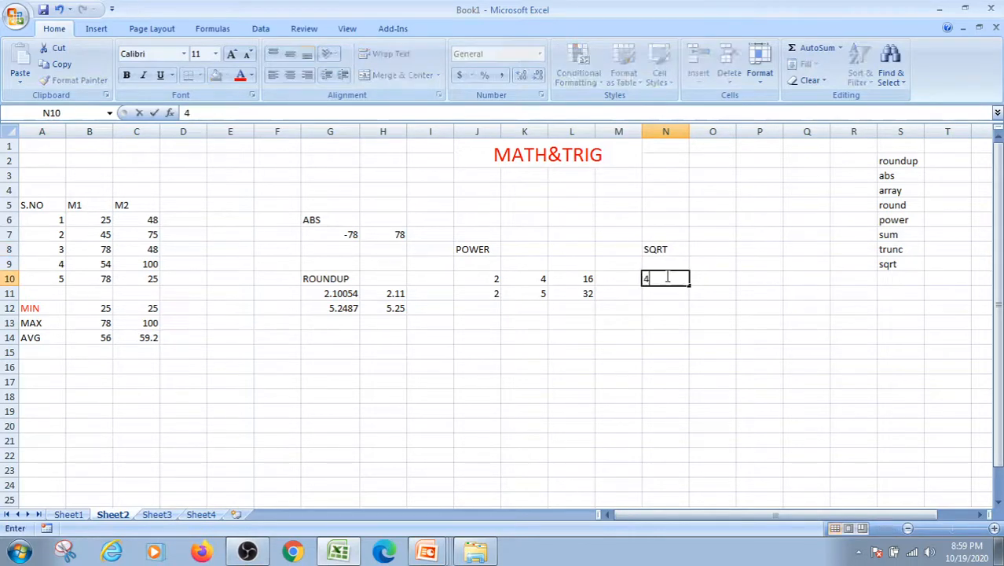
# Step: Calculate the square root of the sample value with =SQRT(N10) in cell O10
pyautogui.click(713, 285)
pyautogui.write('=')
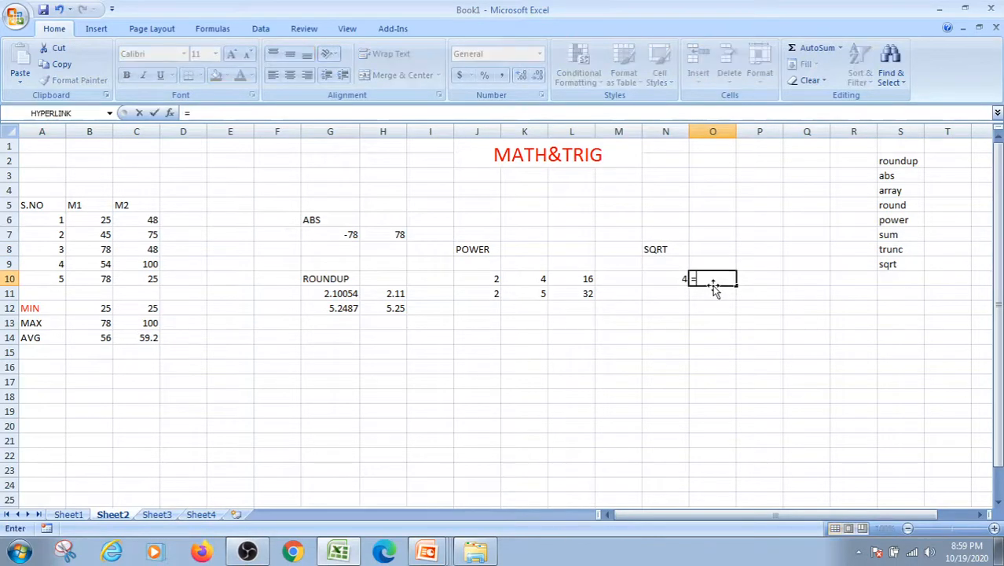
pyautogui.write('SQ')
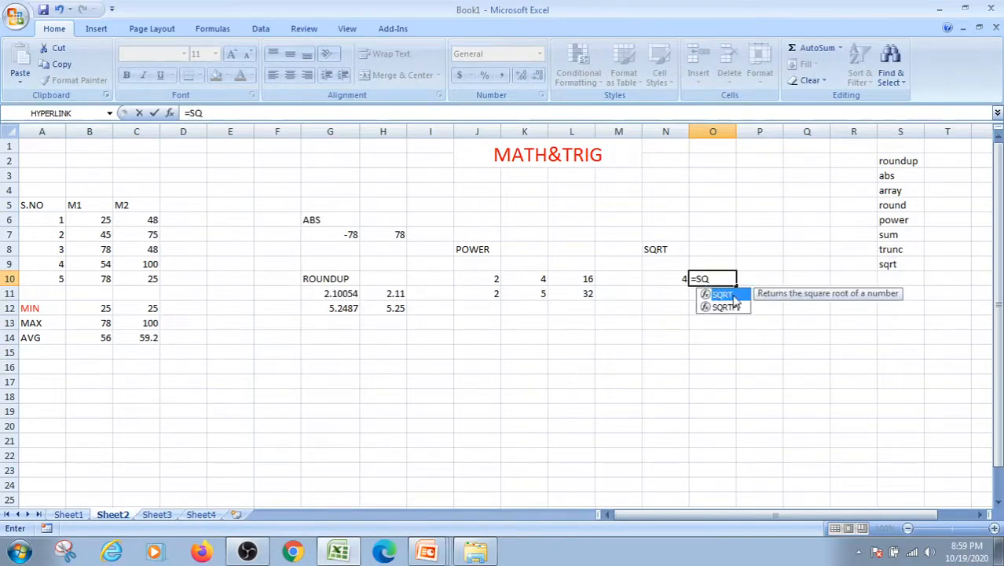
pyautogui.press('Tab')
pyautogui.click(667, 283)
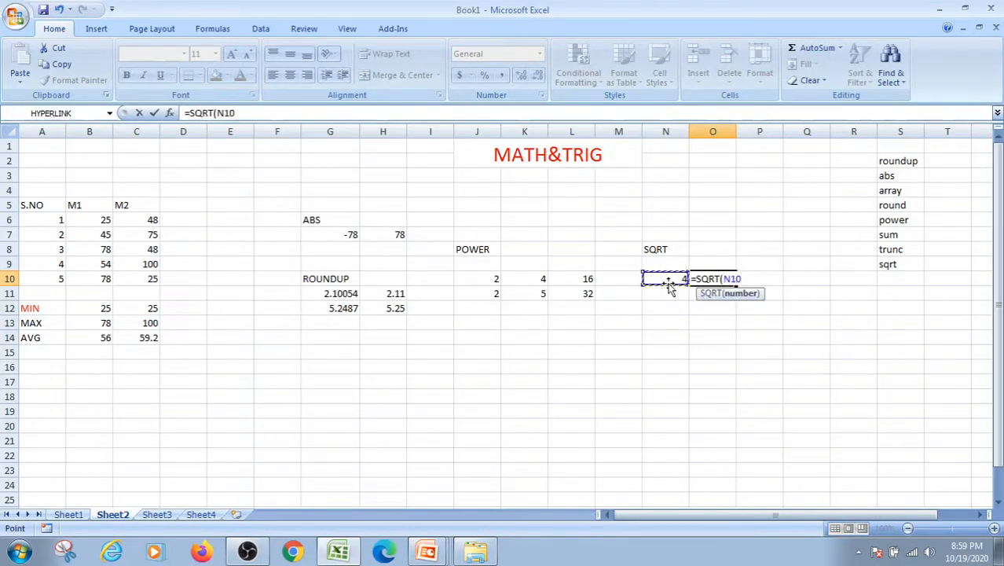
pyautogui.write(')')
pyautogui.press('Return')
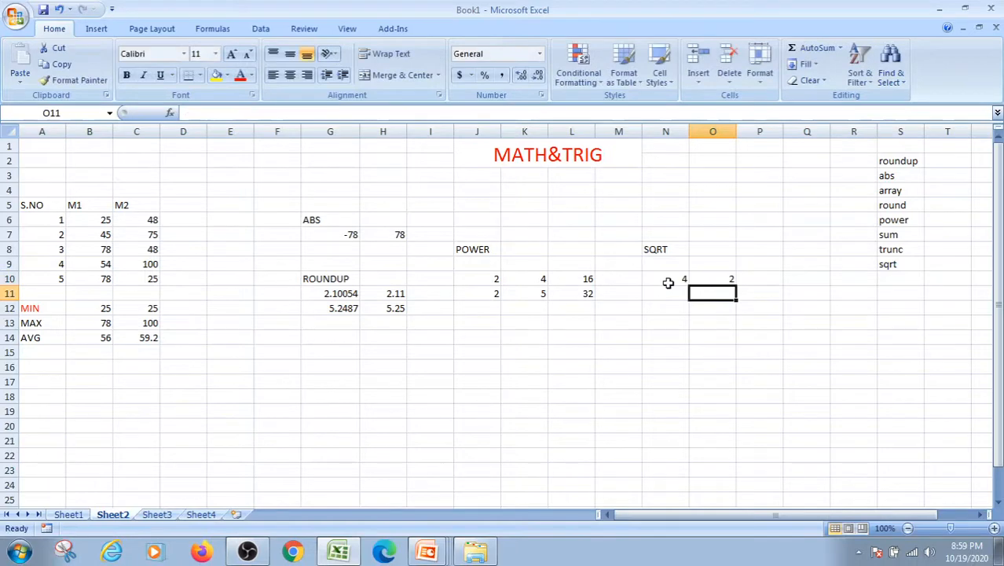
# Step: Add the sample values 9 in N11 and 25 in N12, and copy the SQRT formula from O10 down to O12
pyautogui.click(674, 293)
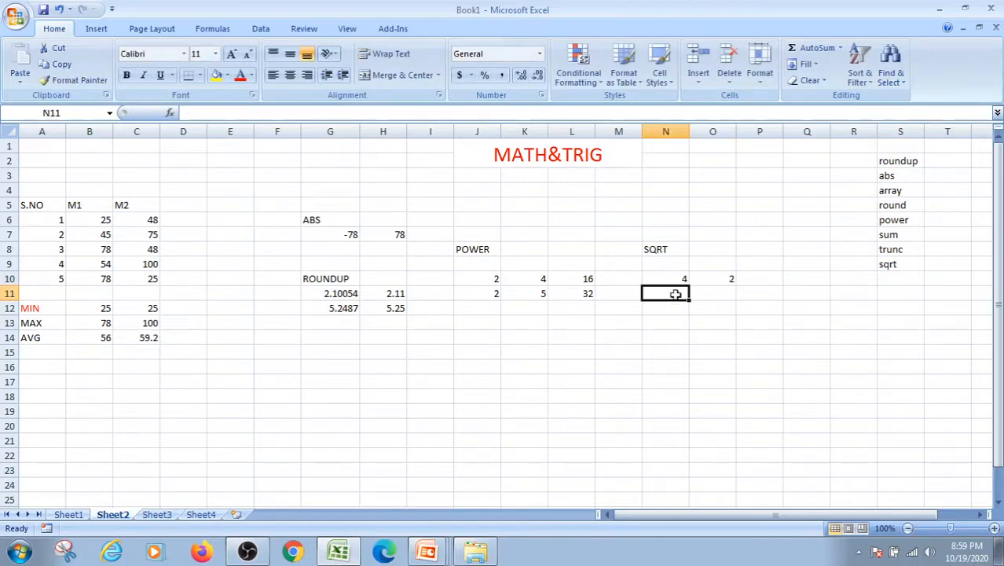
pyautogui.write('9')
pyautogui.click(673, 309)
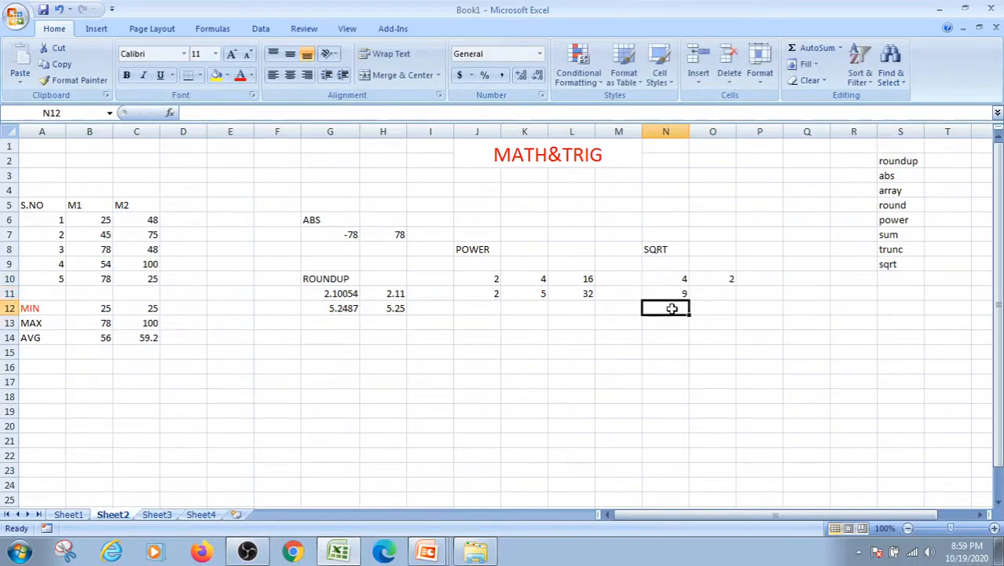
pyautogui.write('525')
pyautogui.press('Return')
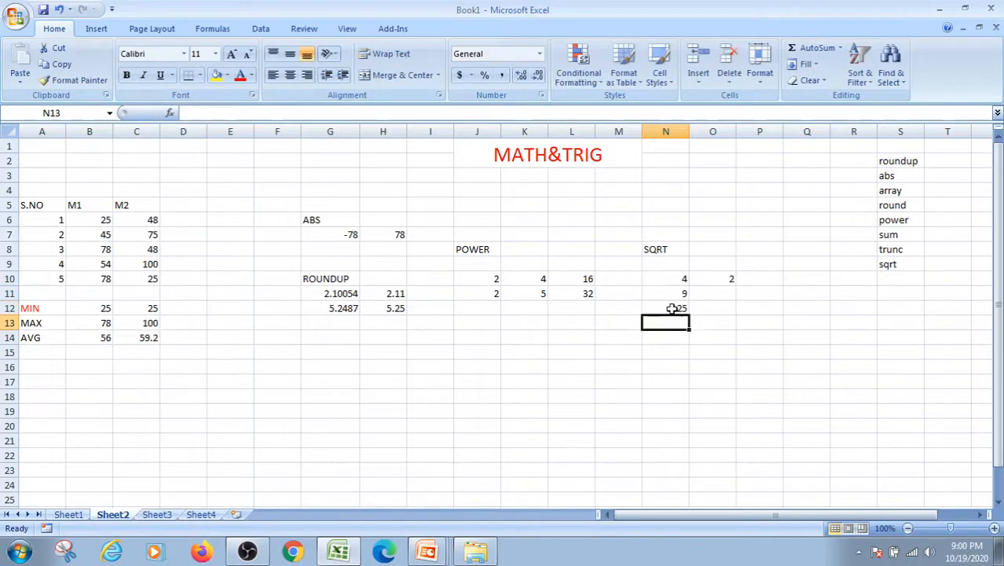
pyautogui.click(707, 291)
pyautogui.click(718, 282)
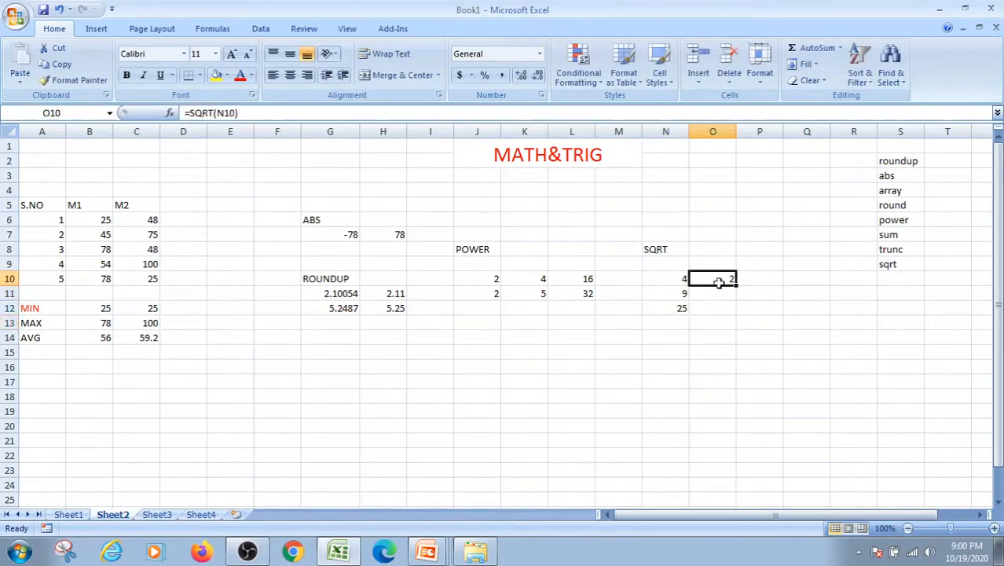
pyautogui.moveTo(735, 288); pyautogui.dragTo(737, 312)
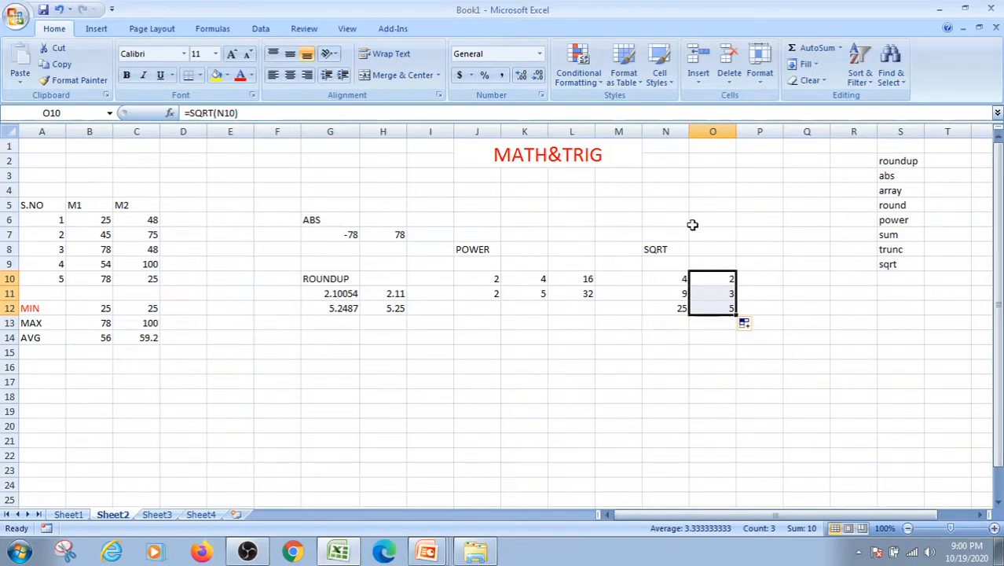
# Step: Switch to the PowerPoint slide show to view the Statistical Functions slide, and return to the Excel workbook
pyautogui.hotkey('alt', 'Tab')
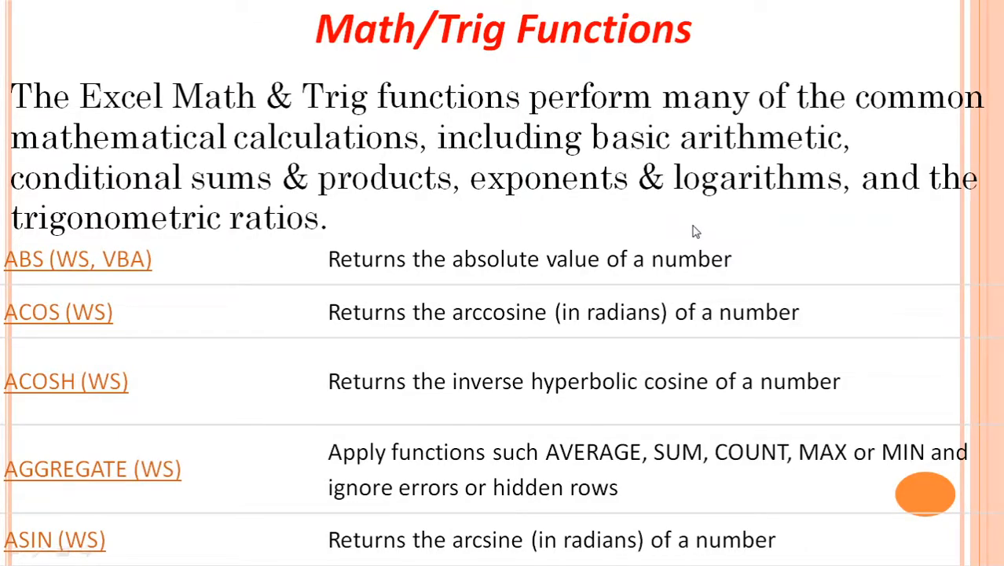
pyautogui.press('Right')
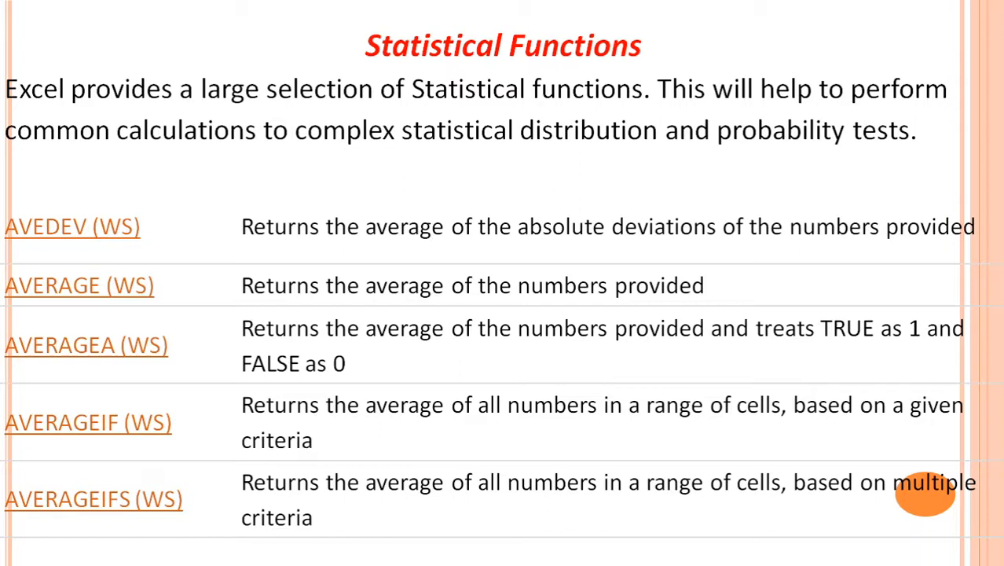
pyautogui.hotkey('alt', 'Tab')
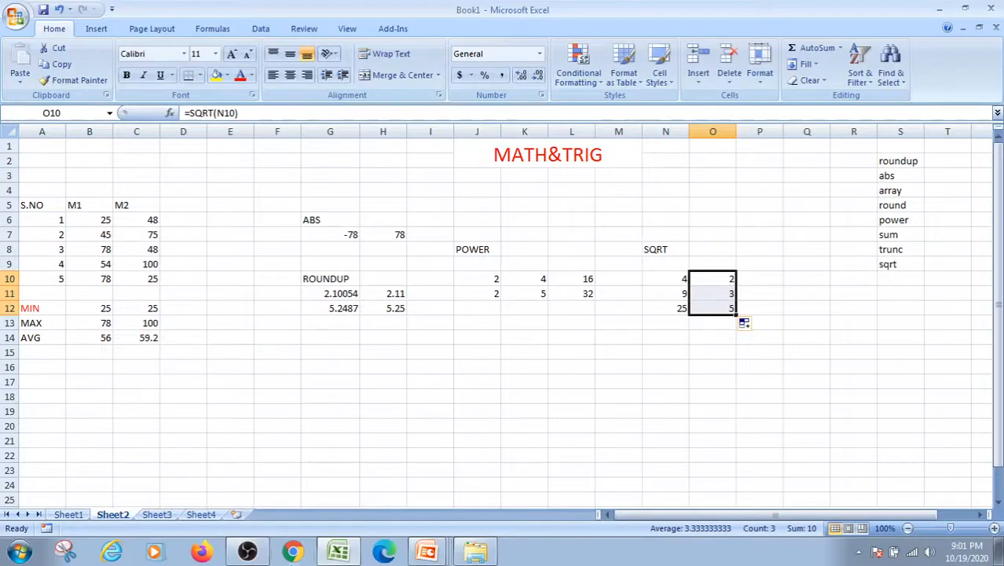
# Step: Open Sheet3 and enter the heading DAYS in cell B6
pyautogui.click(156, 514)
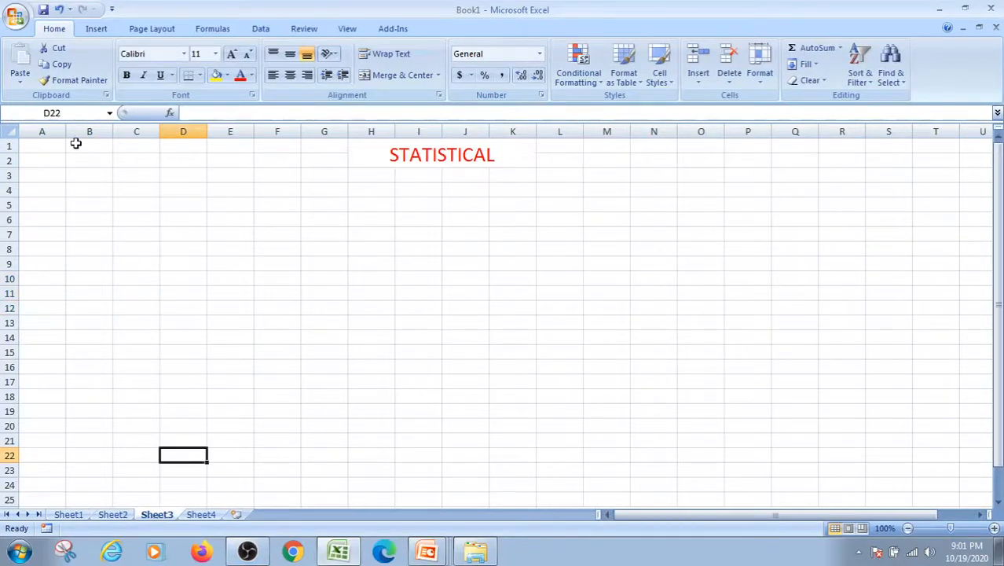
pyautogui.click(96, 215)
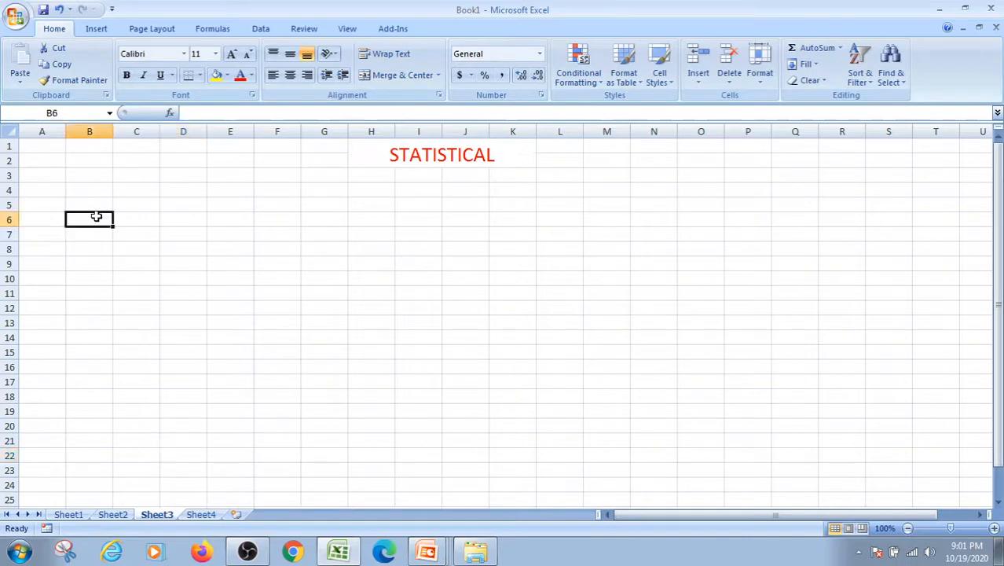
pyautogui.write('DAYS')
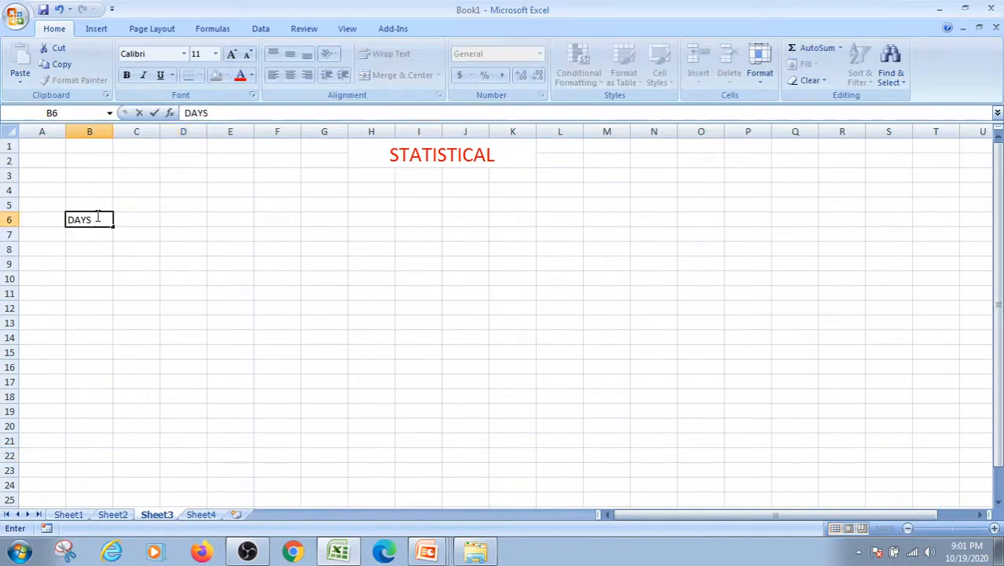
pyautogui.press('Tab')
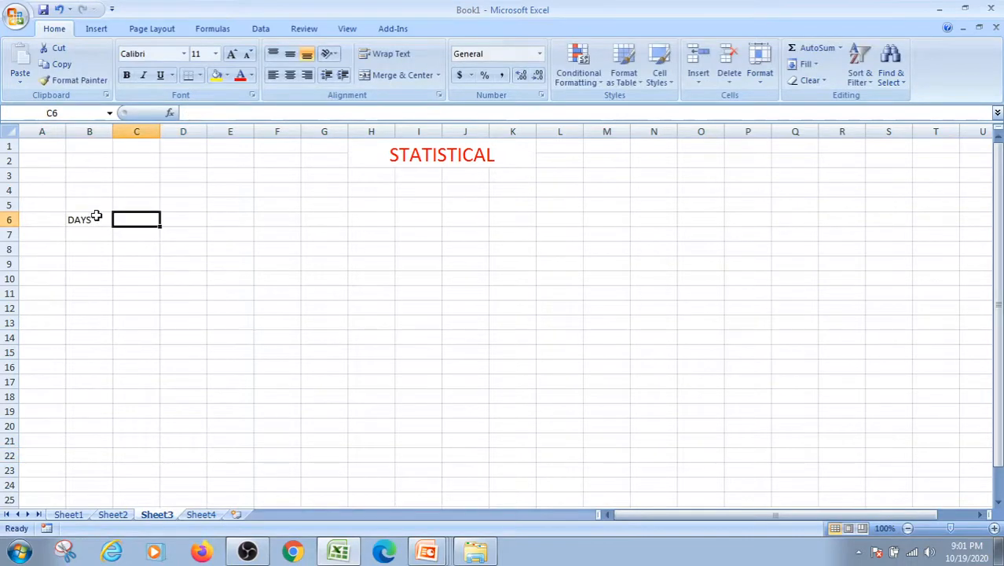
# Step: Enter the heading NUMBERS in cell C6
pyautogui.write('NUM')
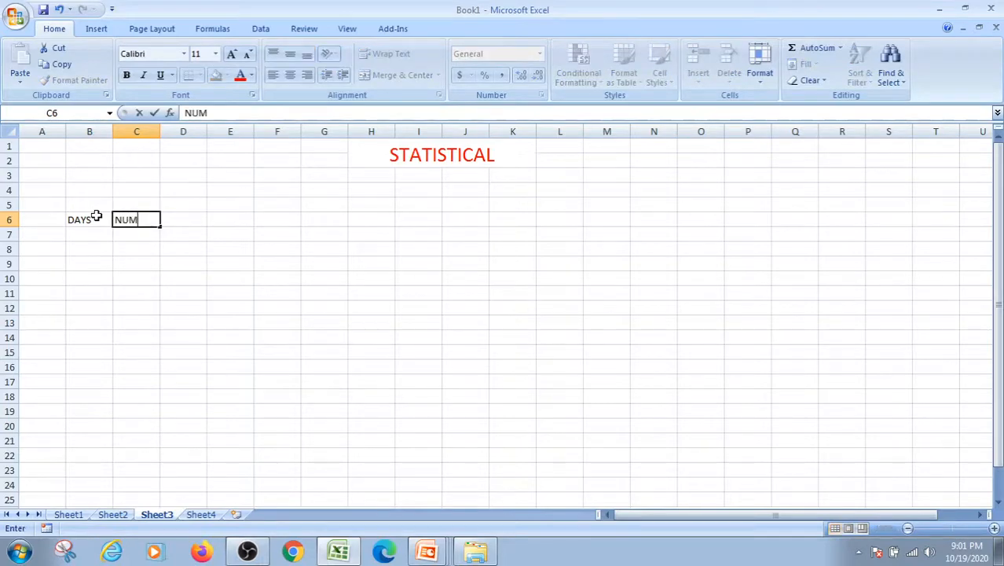
pyautogui.write('BERS')
# Step: Format cells B6:C7 with red text at font size 20, and widen column C to fit the NUMBERS heading
pyautogui.moveTo(79, 220); pyautogui.dragTo(153, 232)
pyautogui.click(241, 75)
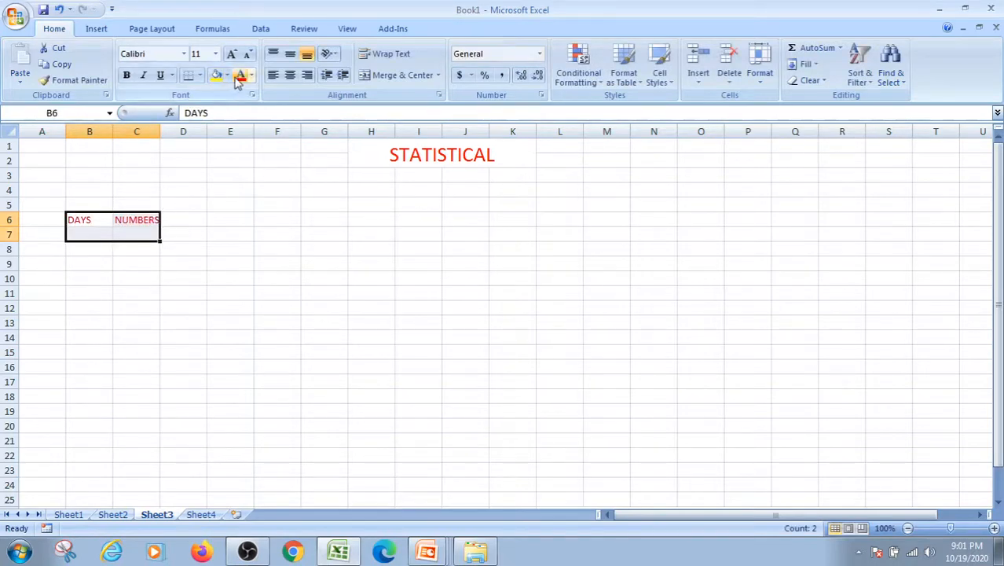
pyautogui.click(231, 53)
pyautogui.click(232, 53)
pyautogui.click(232, 54)
pyautogui.click(232, 54)
pyautogui.click(231, 54)
pyautogui.click(82, 250)
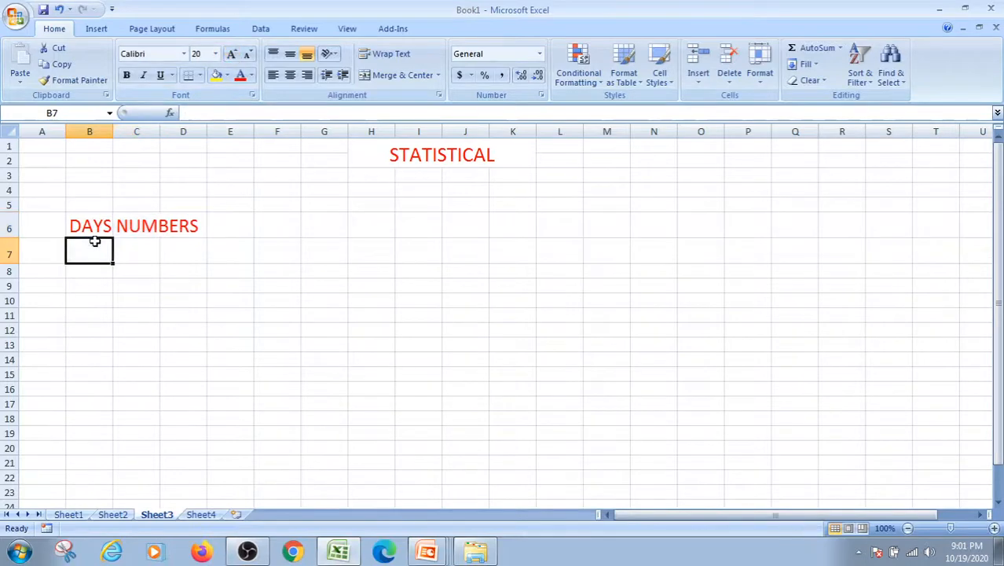
pyautogui.moveTo(158, 127); pyautogui.dragTo(211, 128)
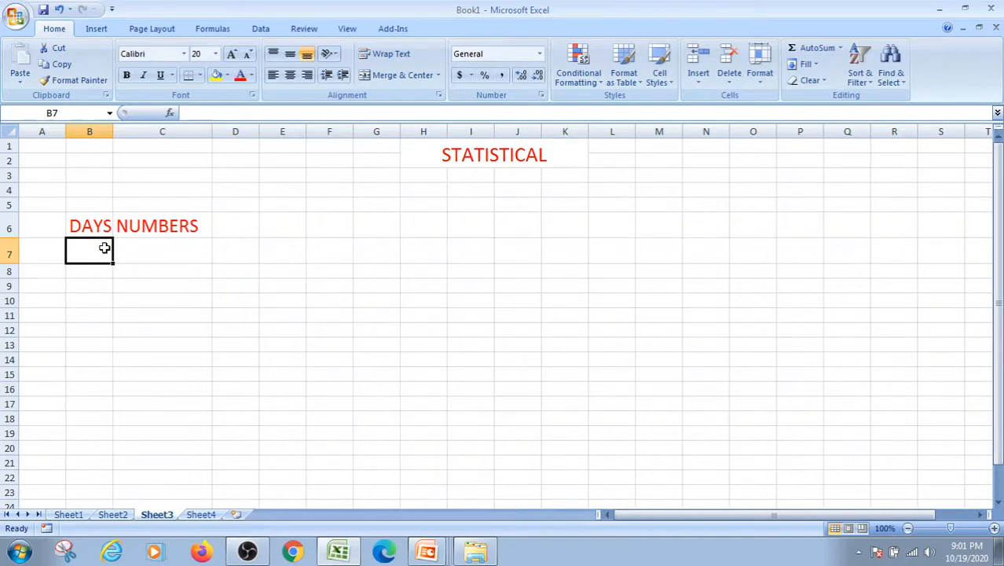
pyautogui.write('MO')
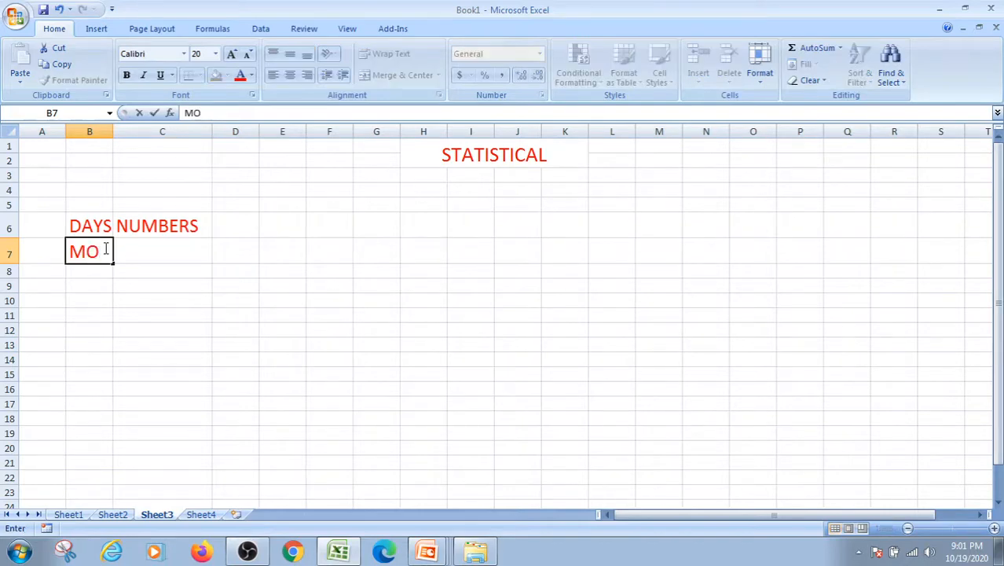
pyautogui.click(184, 314)
pyautogui.click(144, 268)
pyautogui.click(100, 253)
pyautogui.press('BackSpace')
pyautogui.write('M')
pyautogui.click(248, 76)
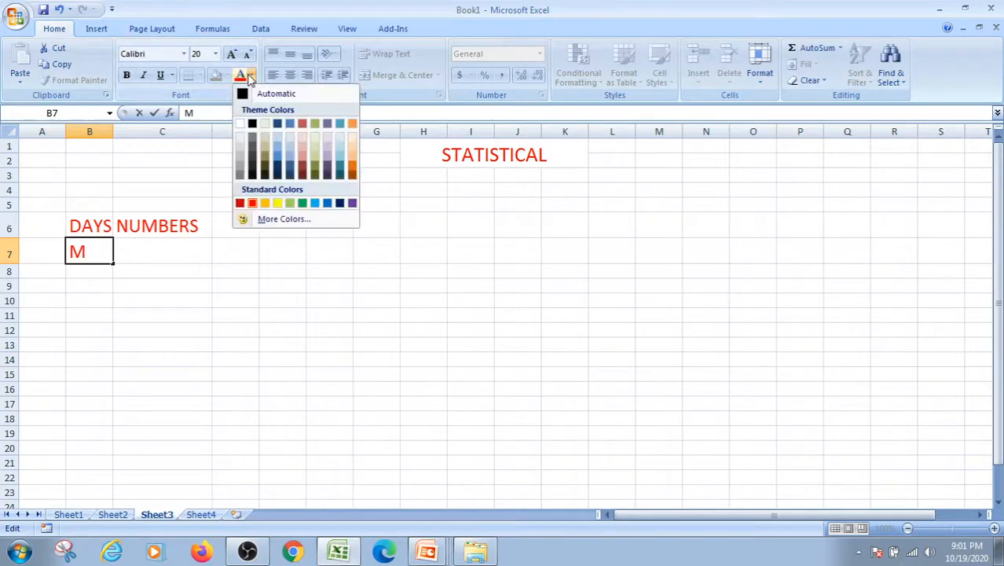
pyautogui.click(258, 125)
pyautogui.press('BackSpace')
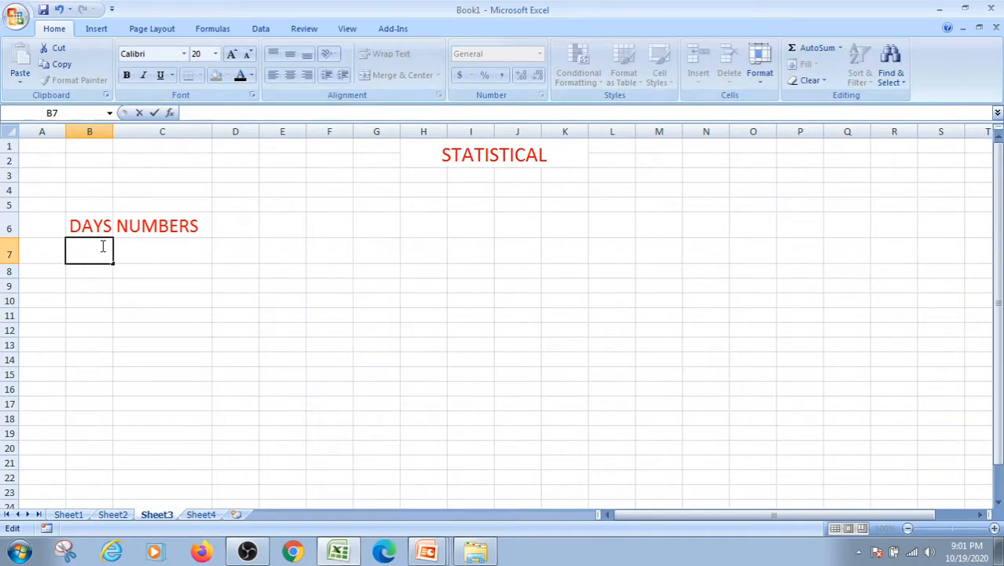
# Step: Enter the days MON, TUE, WED, THU, FRI, TUE, SUN, MON and MON in cells B8 to B16
pyautogui.click(100, 274)
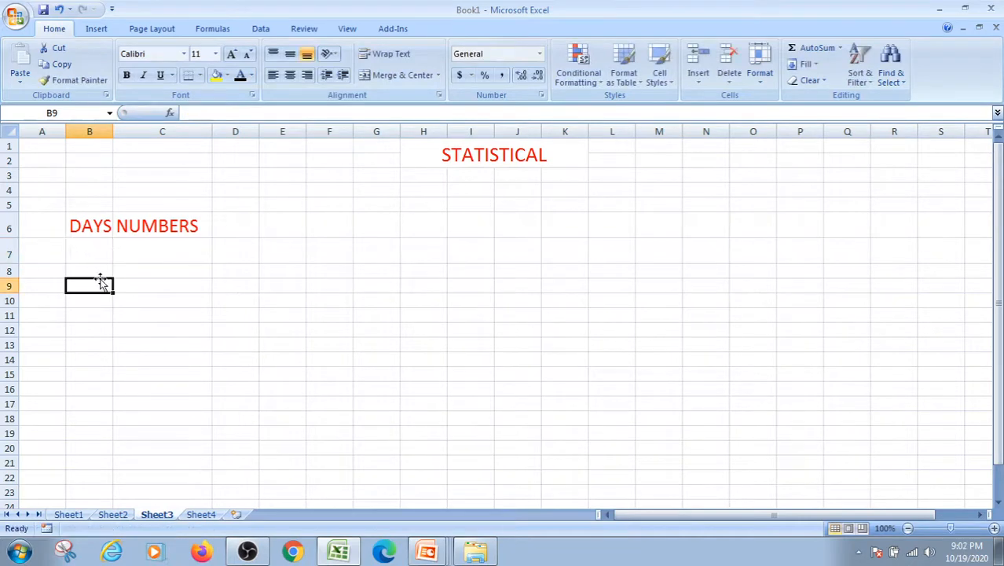
pyautogui.write('MON')
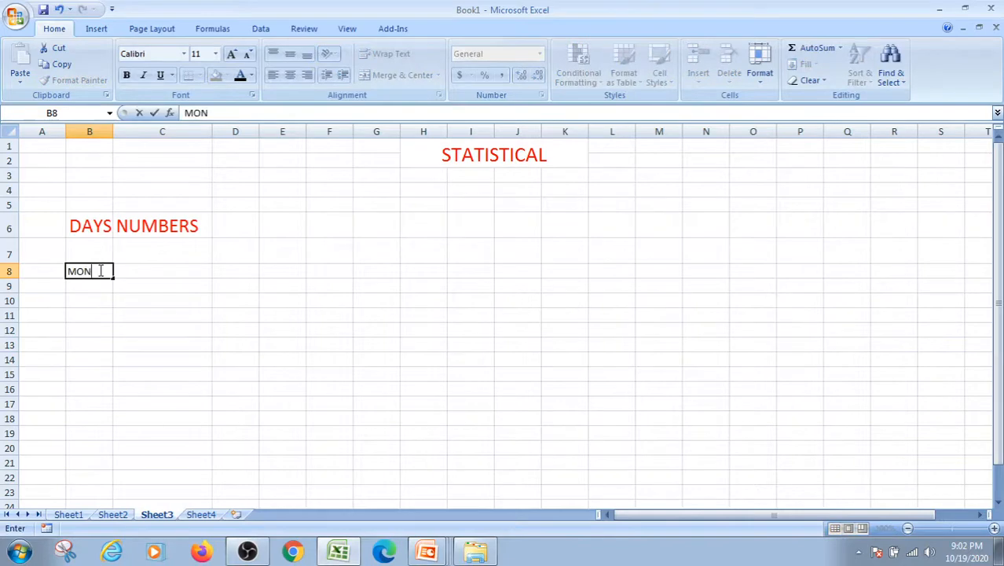
pyautogui.press('Return')
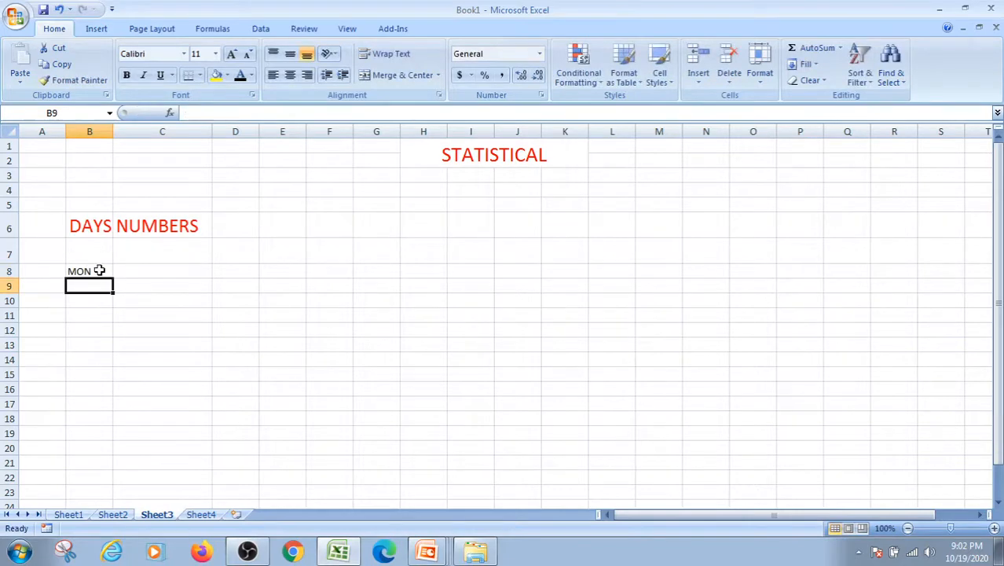
pyautogui.write('TUE')
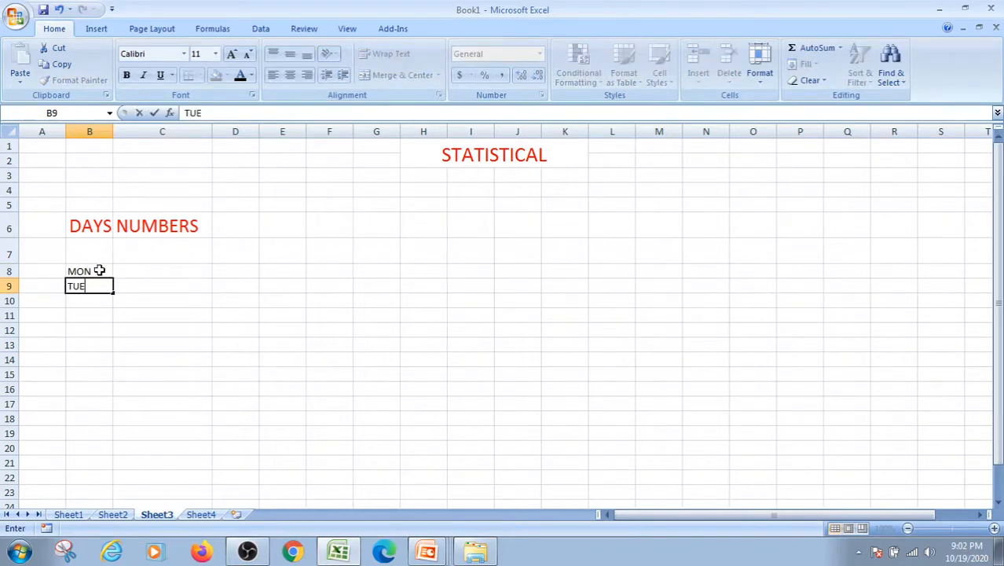
pyautogui.press('Return')
pyautogui.write('WED')
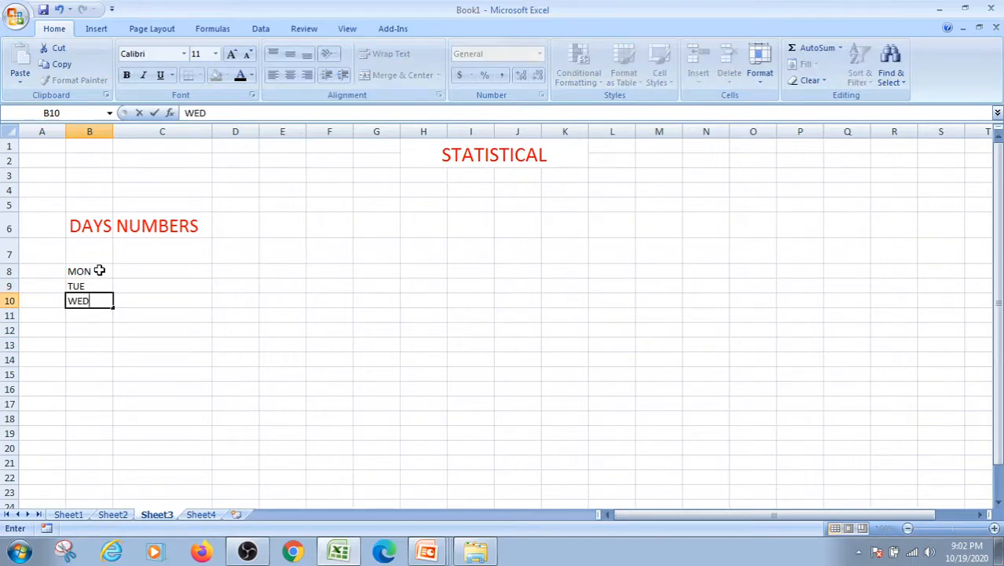
pyautogui.press('Return')
pyautogui.write('THU')
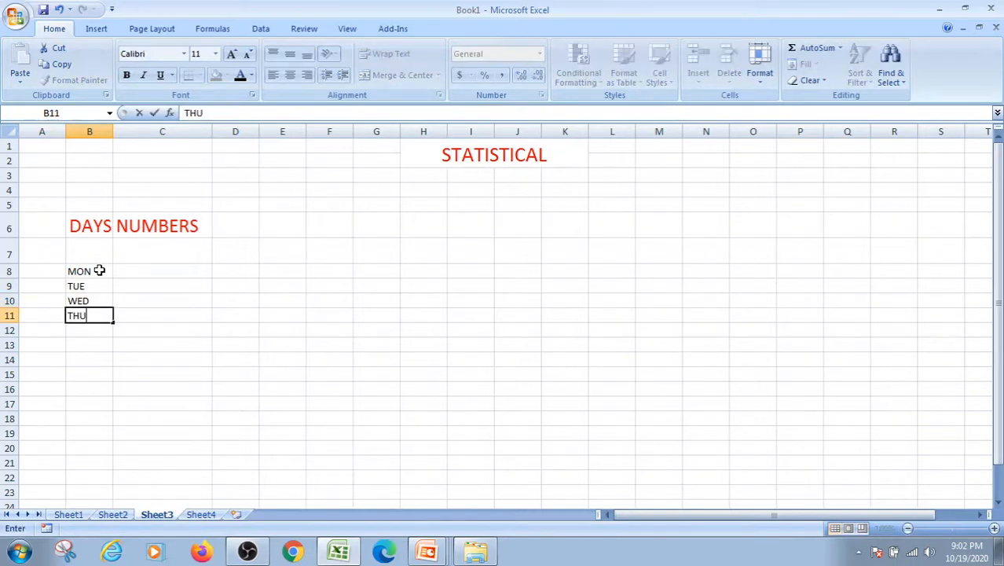
pyautogui.press('Return')
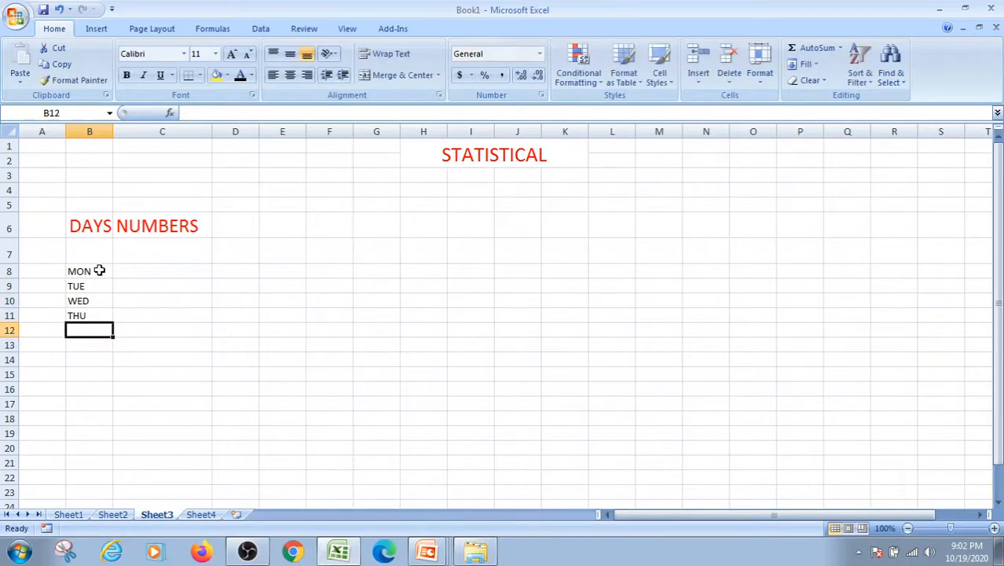
pyautogui.write('FRI')
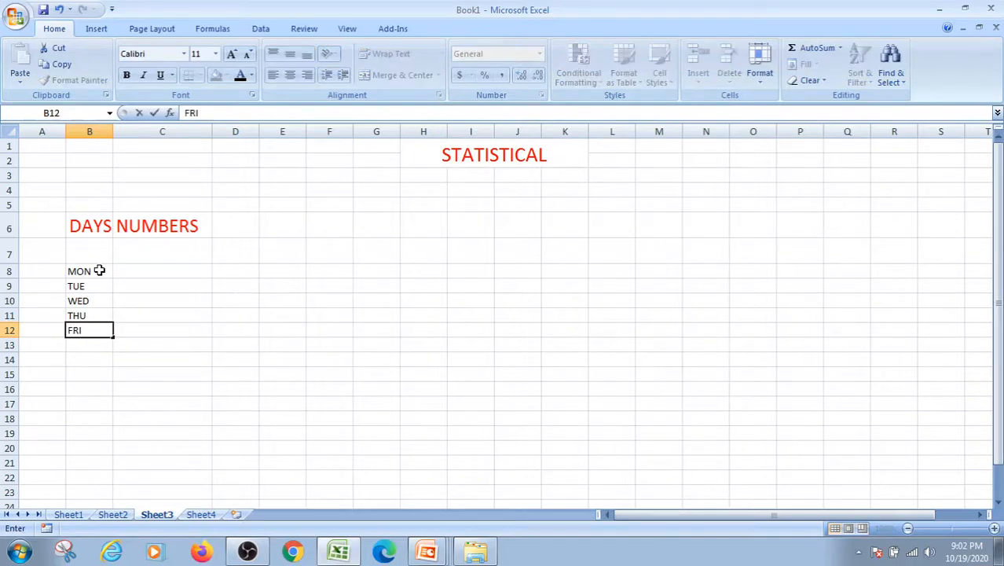
pyautogui.press('Return')
pyautogui.write('TUE')
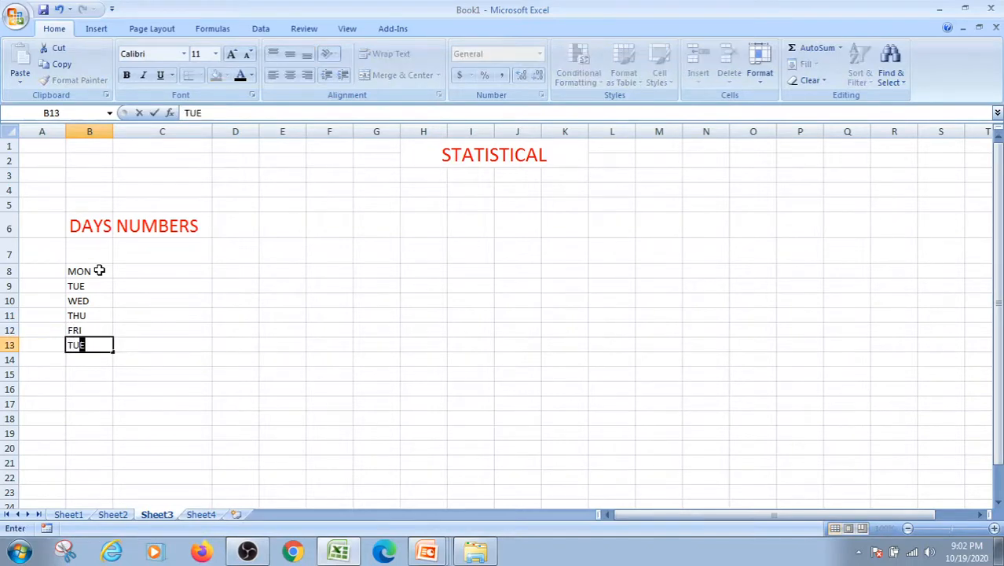
pyautogui.press('Return')
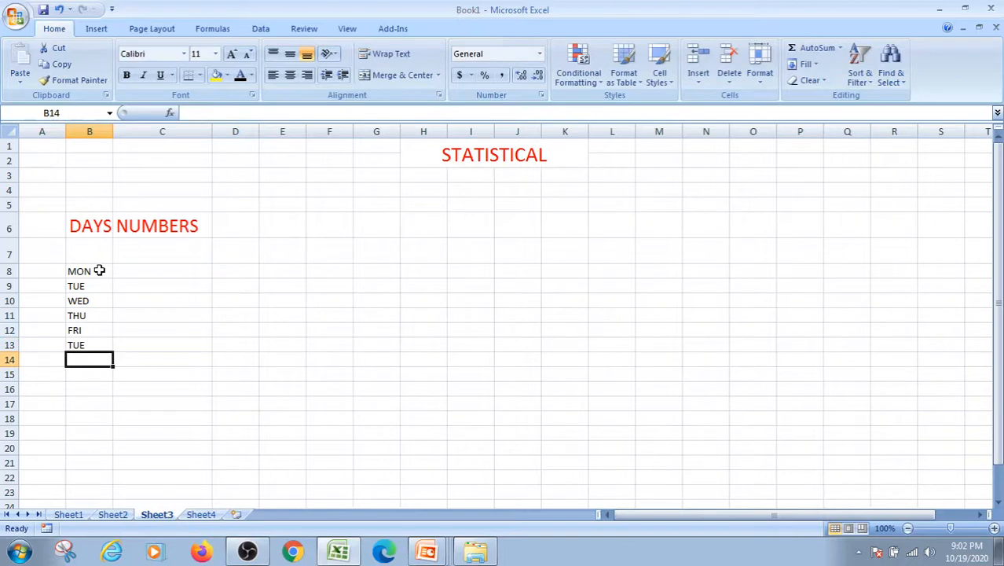
pyautogui.write('SUN')
pyautogui.press('Return')
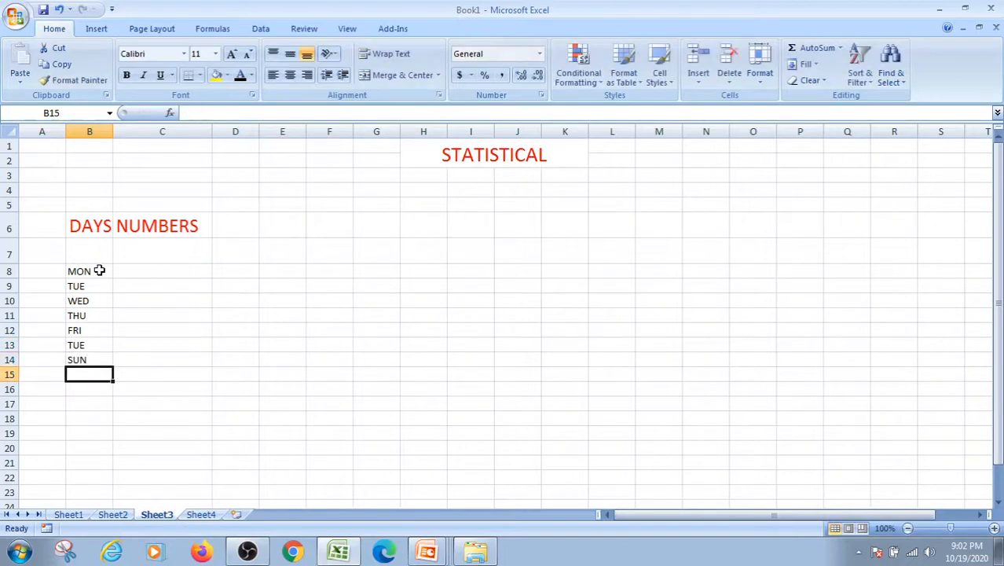
pyautogui.write('MON')
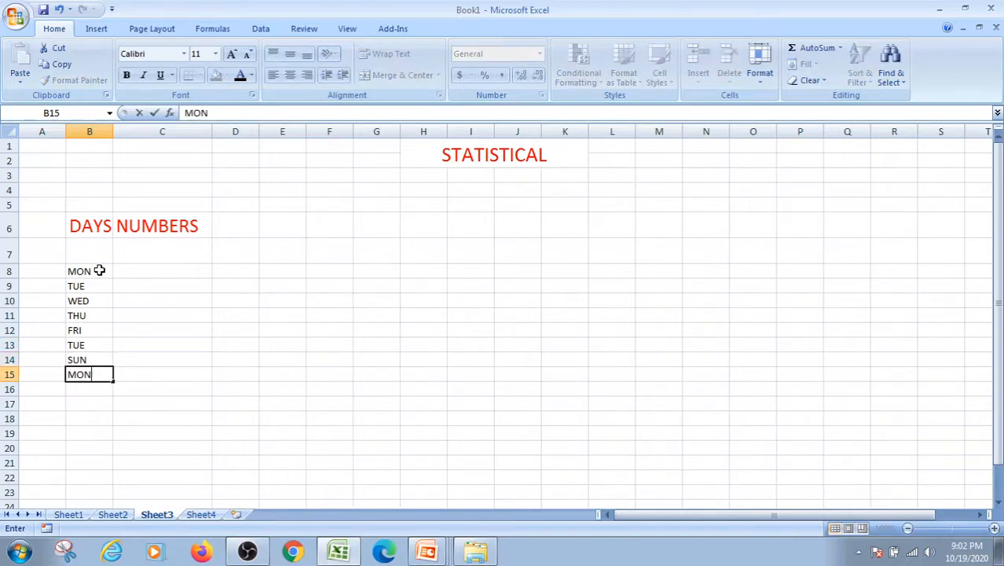
pyautogui.press('Return')
pyautogui.write('ON')
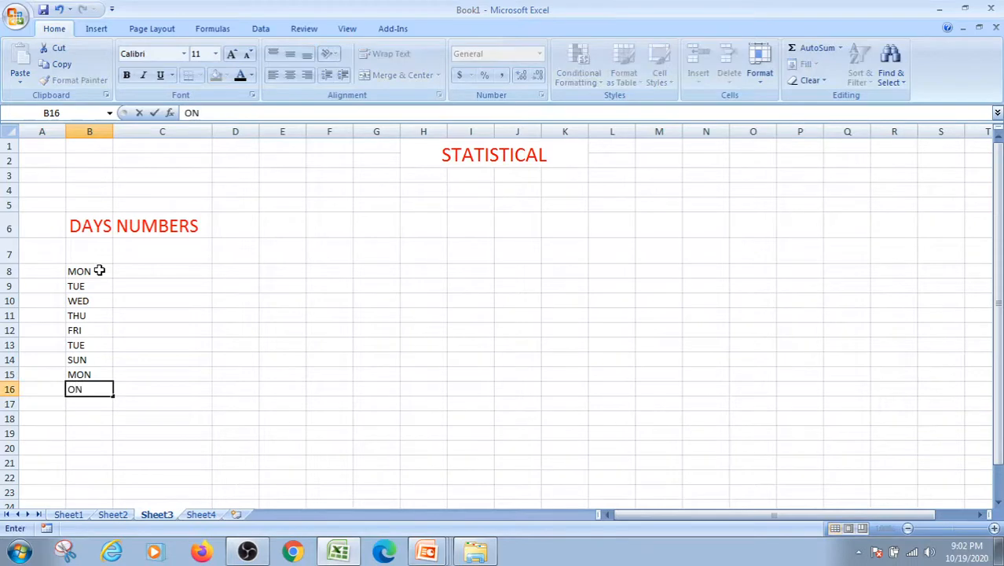
pyautogui.press('BackSpace')
pyautogui.press('BackSpace')
pyautogui.write('MON')
# Step: Fill cells C8 to C16 with the numbers 10, 20, 30, 40, 50, 60, 70, 80 and 90
pyautogui.click(176, 271)
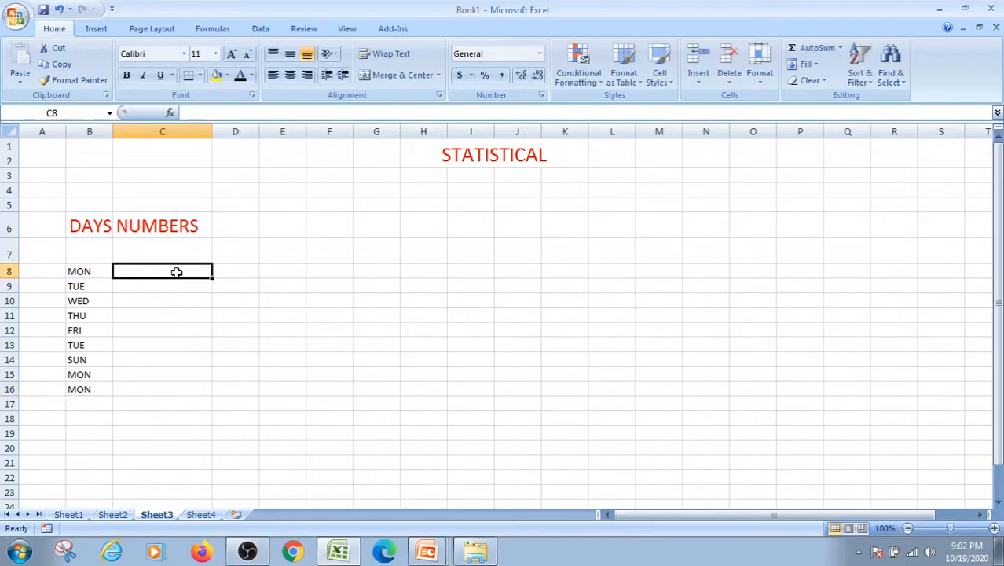
pyautogui.write('10')
pyautogui.press('Return')
pyautogui.write('20')
pyautogui.press('Return')
pyautogui.write('30')
pyautogui.press('Return')
pyautogui.write('40')
pyautogui.press('Return')
pyautogui.write('50')
pyautogui.press('Return')
pyautogui.write('60')
pyautogui.press('Return')
pyautogui.write('70')
pyautogui.press('Return')
pyautogui.write('80')
pyautogui.press('Return')
pyautogui.write('90')
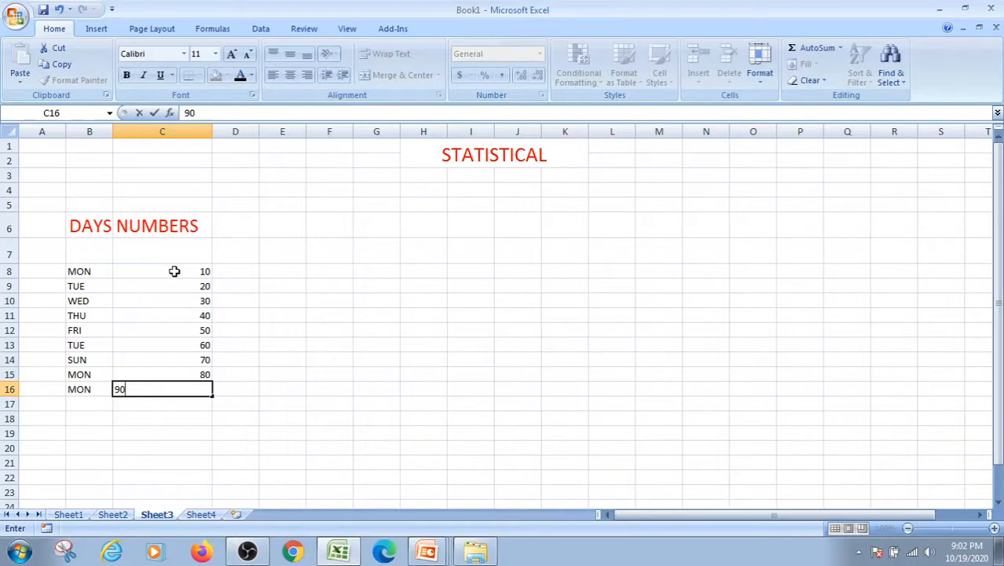
# Step: Sum the numbers below 50 in cell E8 with =SUMIF(C8:C16,"<50")
pyautogui.click(284, 272)
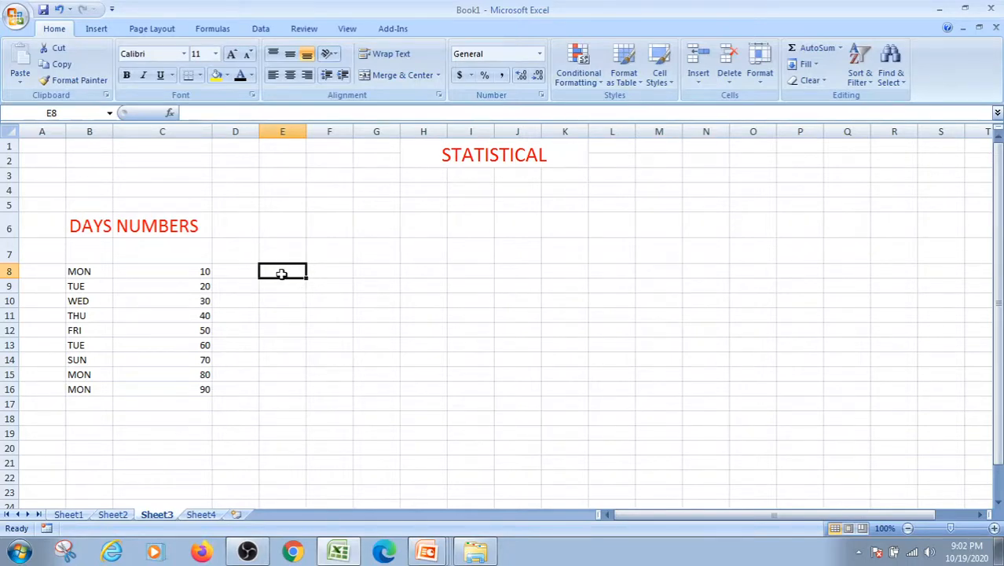
pyautogui.write('=SUN')
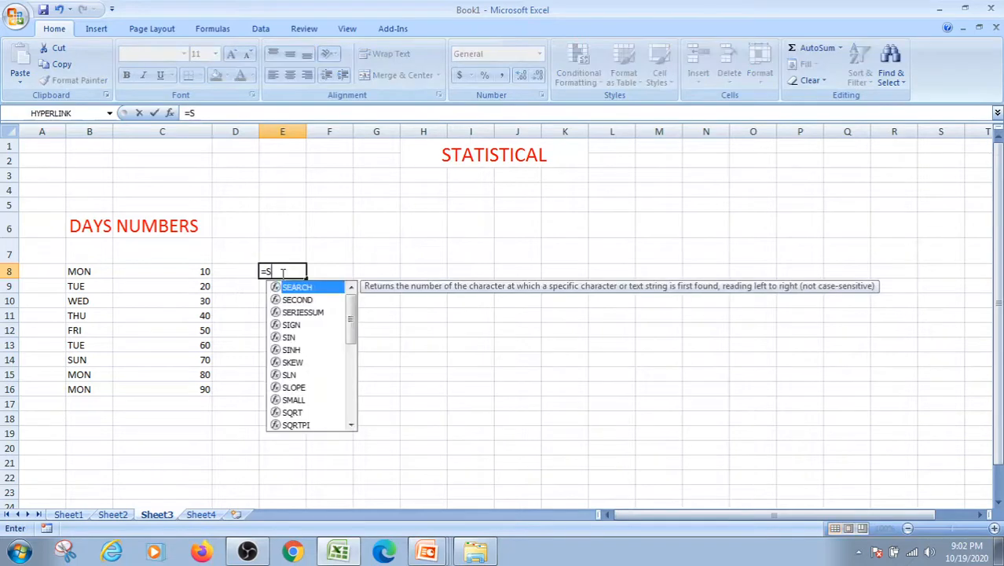
pyautogui.press('BackSpace')
pyautogui.write('M')
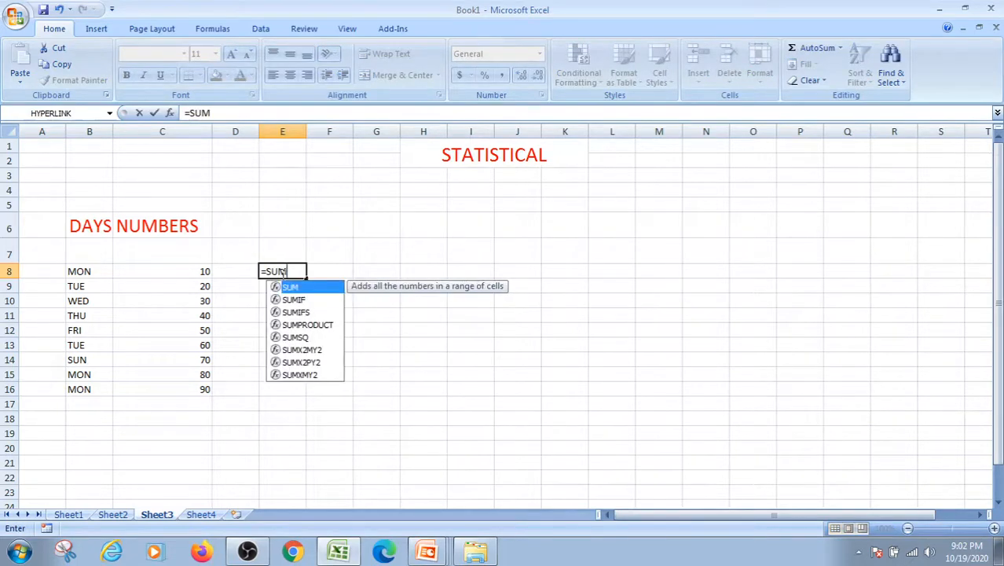
pyautogui.click(296, 299)
pyautogui.doubleClick(295, 299)
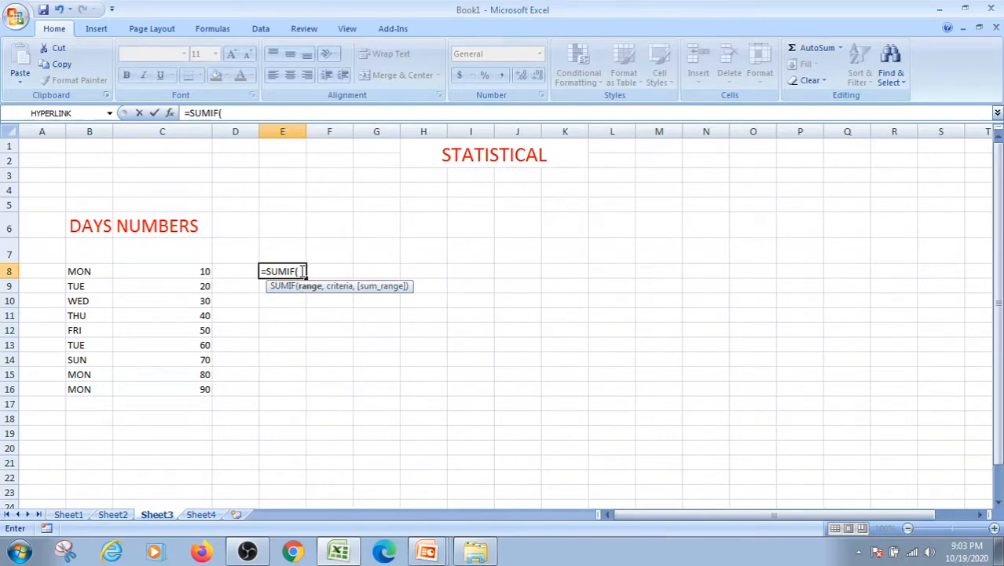
pyautogui.click(301, 270)
pyautogui.moveTo(197, 272); pyautogui.dragTo(206, 387)
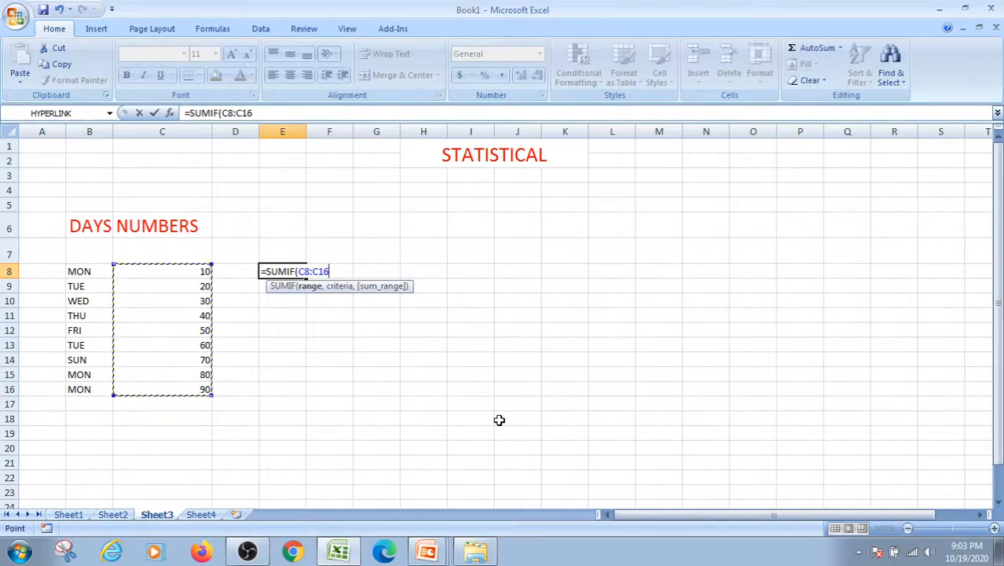
pyautogui.write(',')
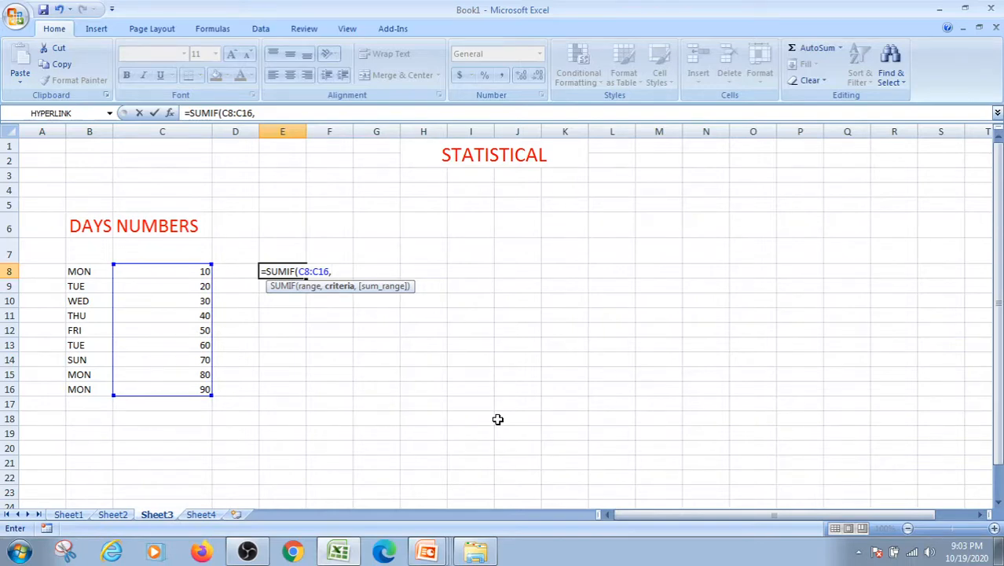
pyautogui.write('"<50")')
pyautogui.press('Return')
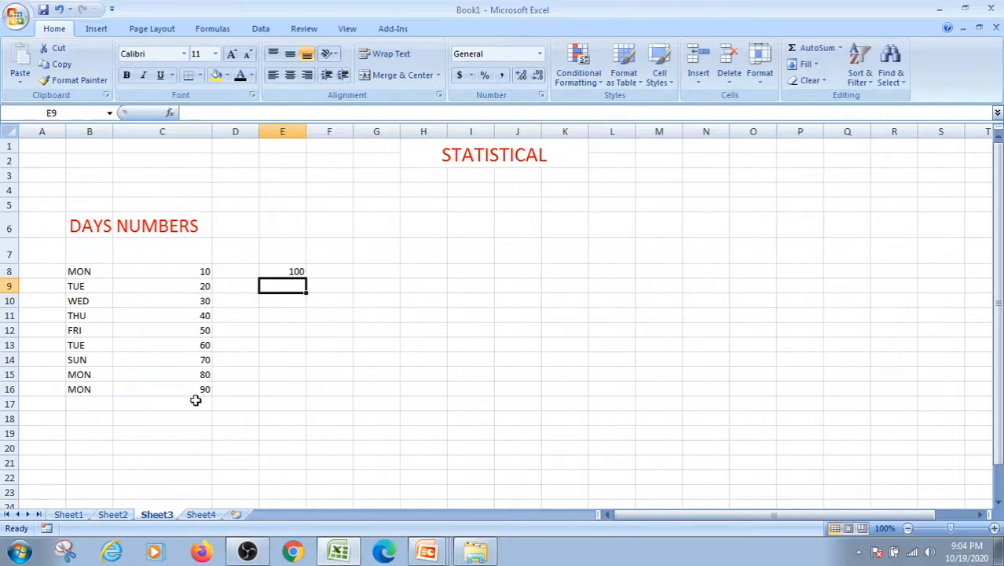
# Step: Sum the numbers for MON in cell E9 with =SUMIF(B8:B16,"MON",C8:C16)
pyautogui.doubleClick(283, 286)
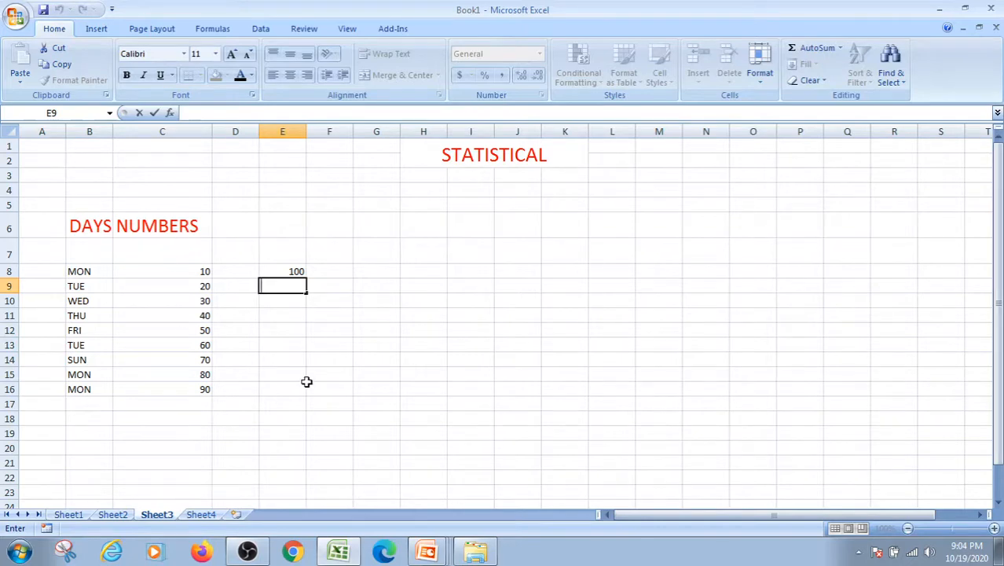
pyautogui.write('=')
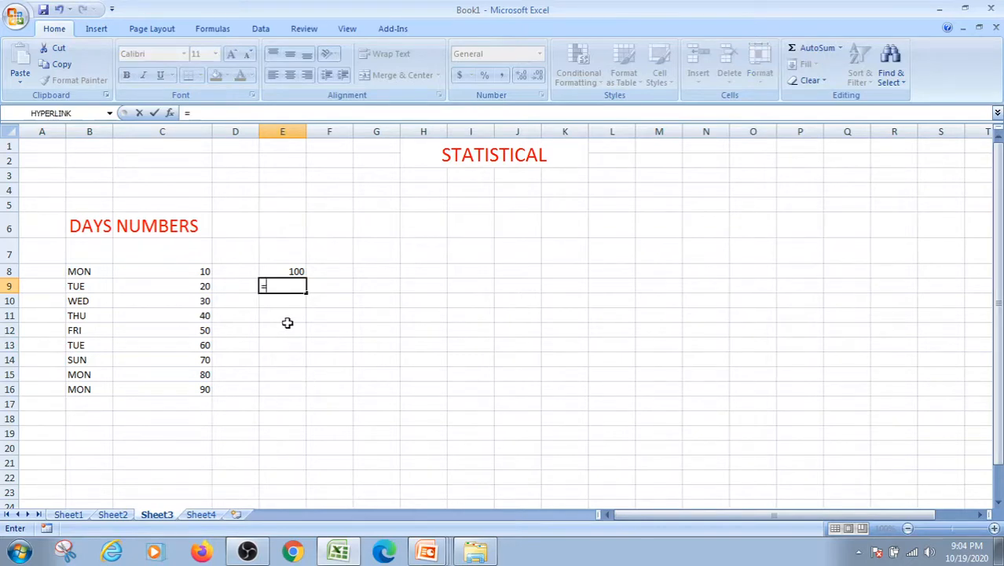
pyautogui.write('S')
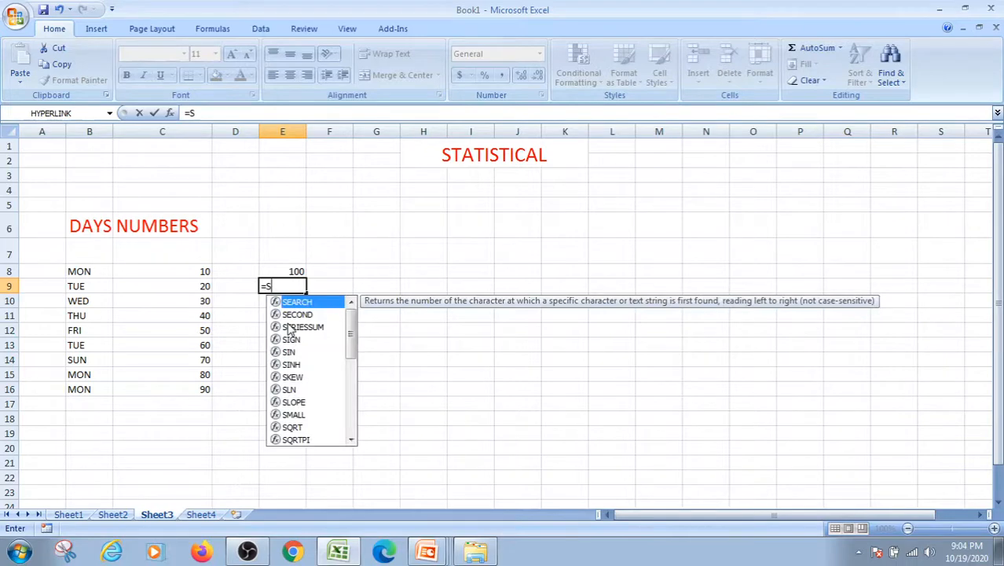
pyautogui.write('UM')
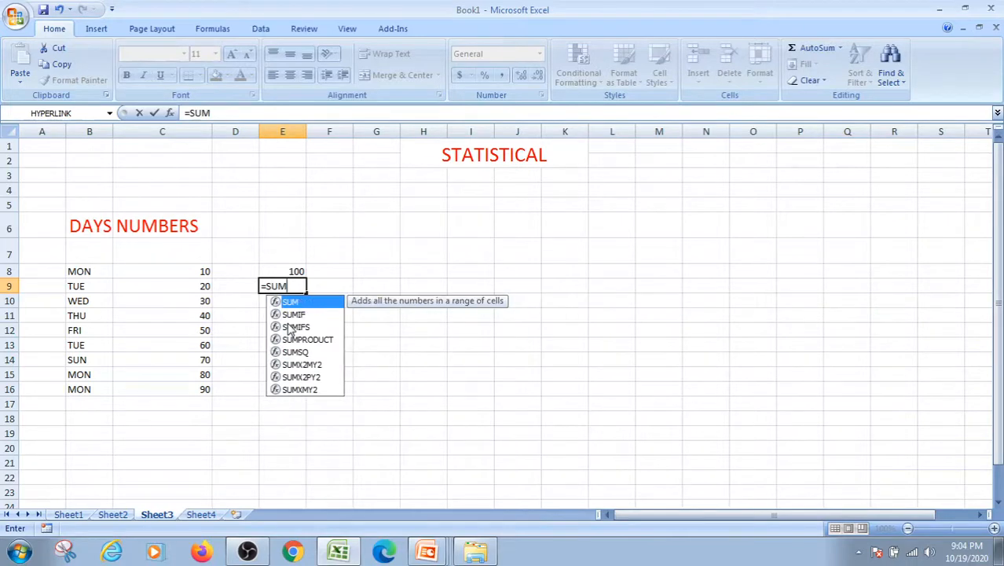
pyautogui.click(293, 314)
pyautogui.doubleClick(293, 313)
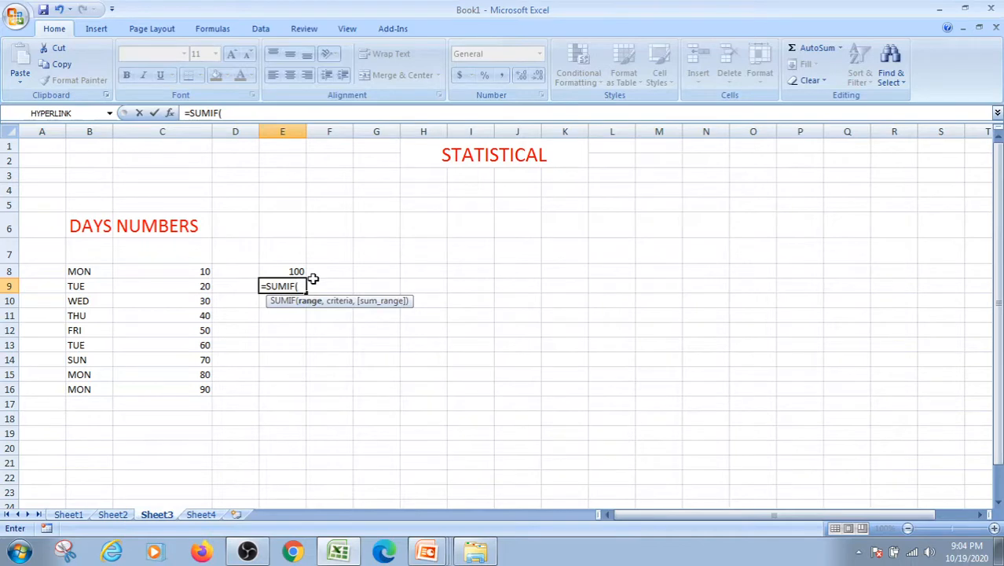
pyautogui.moveTo(91, 271); pyautogui.dragTo(104, 387)
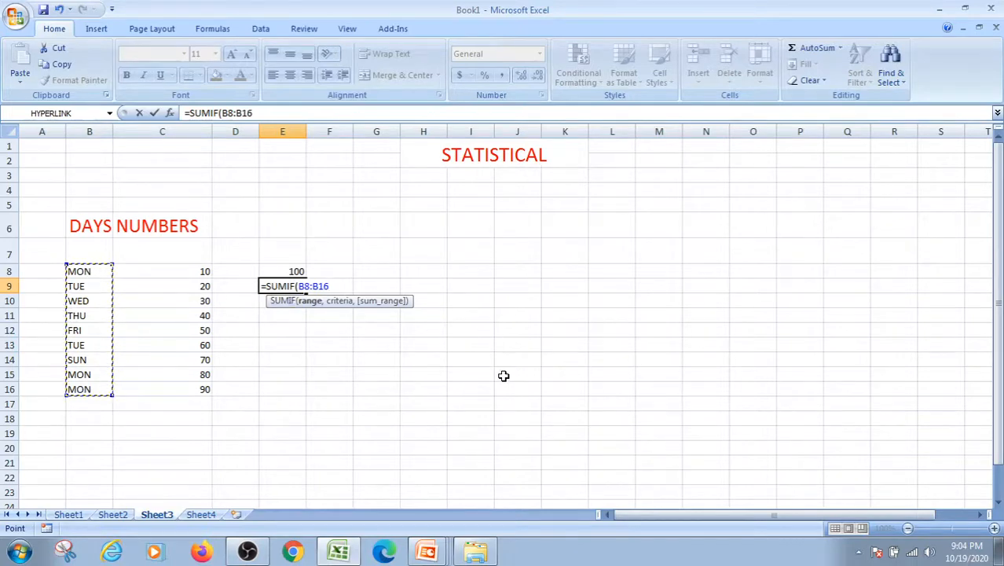
pyautogui.write(',')
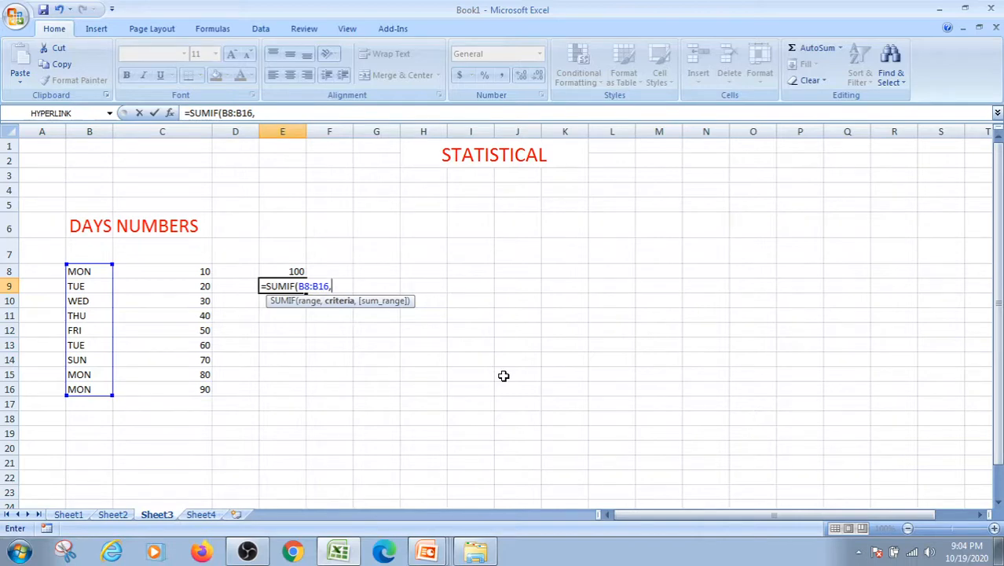
pyautogui.write('"MON",')
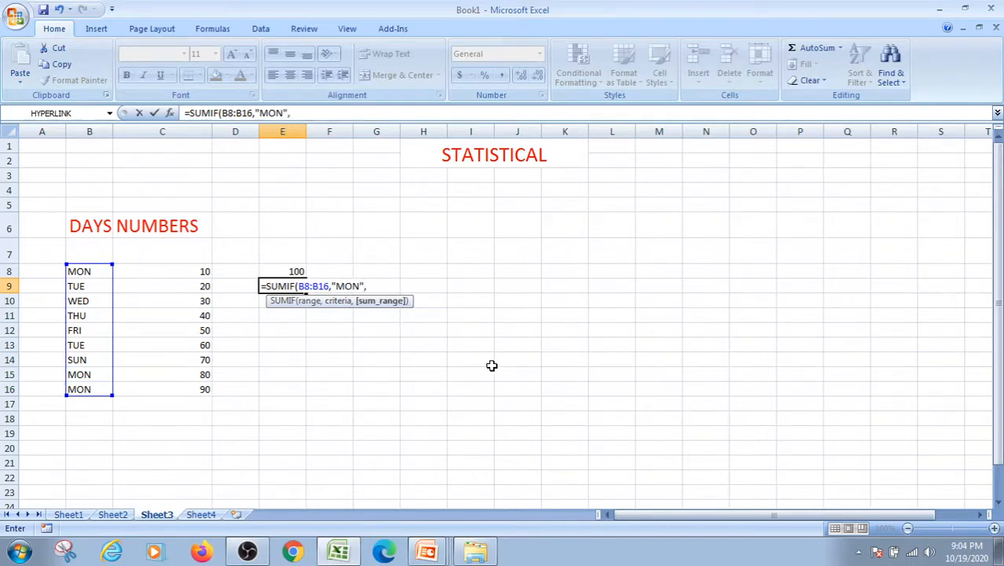
pyautogui.click(166, 274)
pyautogui.moveTo(166, 274); pyautogui.dragTo(187, 384)
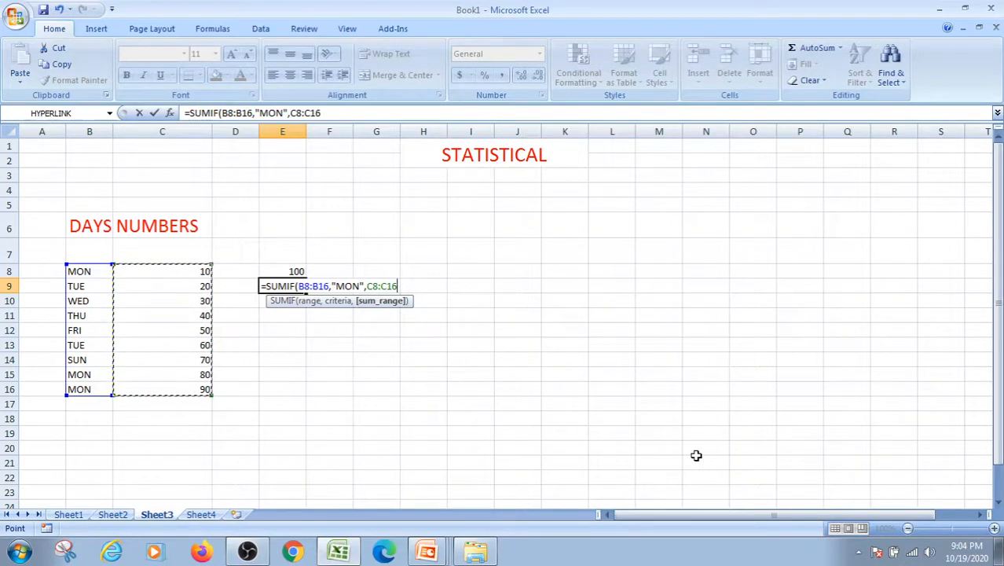
pyautogui.write(')')
pyautogui.press('Return')
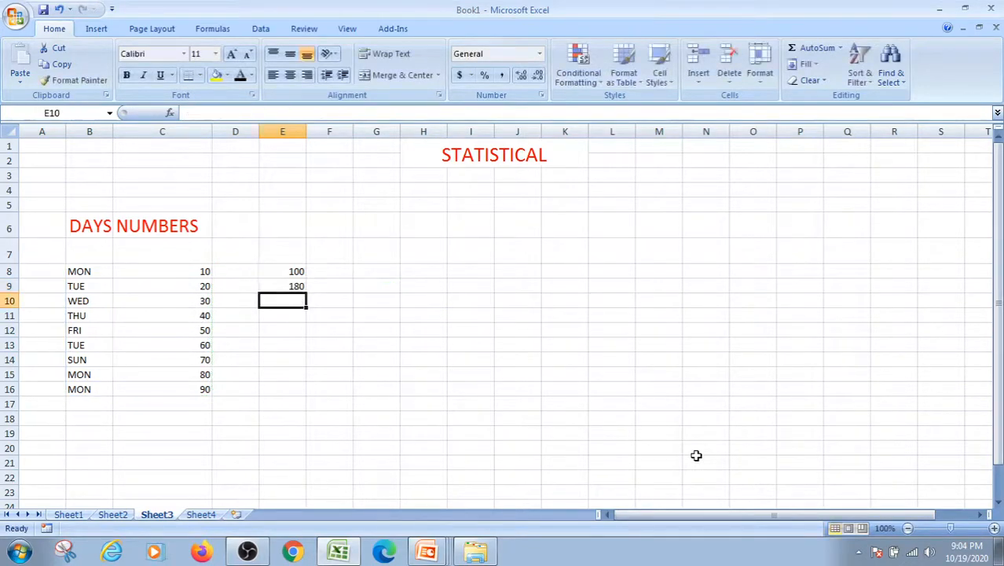
# Step: Change the criterion of the SUMIF formula in cell E9 to "TUE"
pyautogui.doubleClick(294, 286)
pyautogui.click(359, 285)
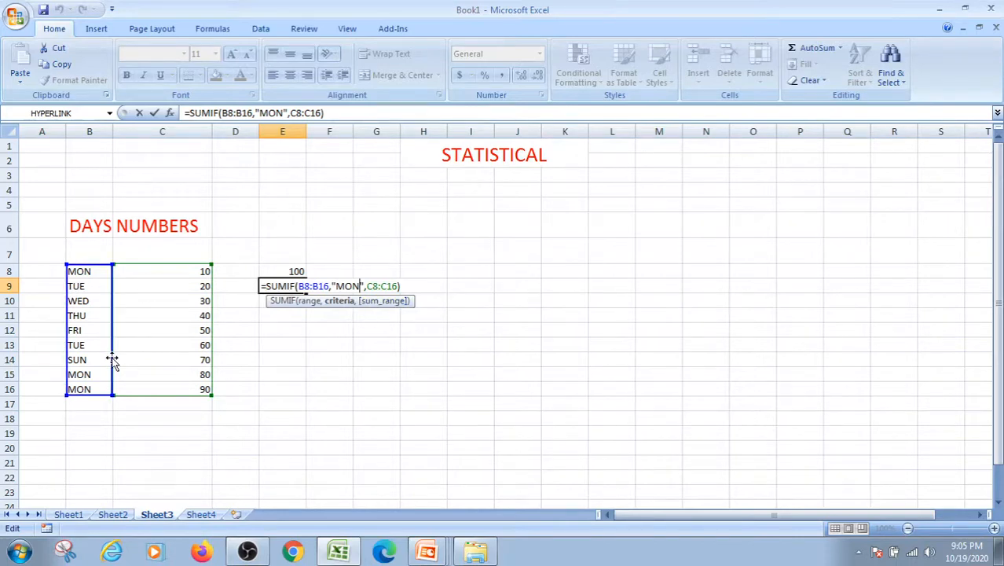
pyautogui.press('BackSpace')
pyautogui.press('BackSpace')
pyautogui.press('BackSpace')
pyautogui.write('TUE')
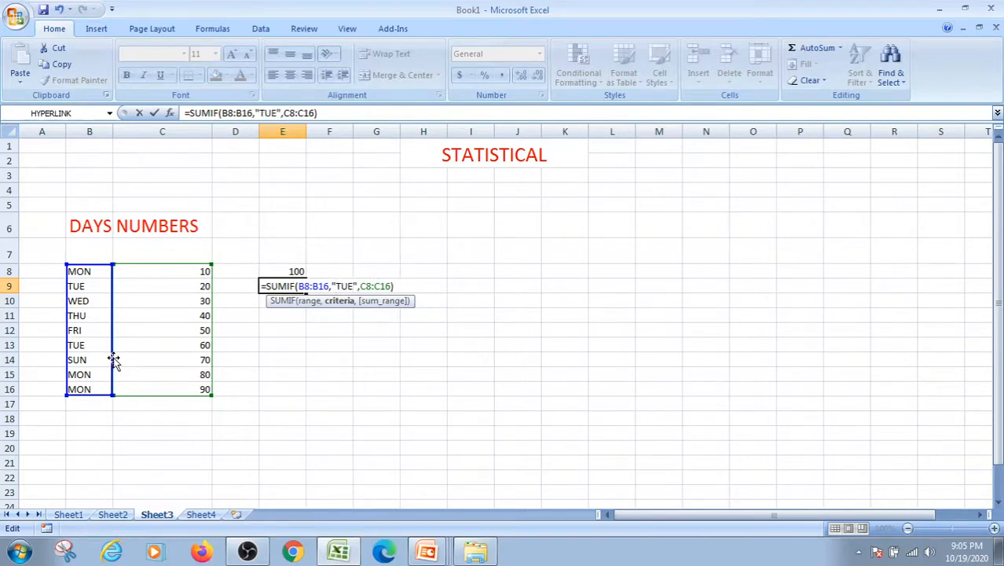
pyautogui.press('Return')
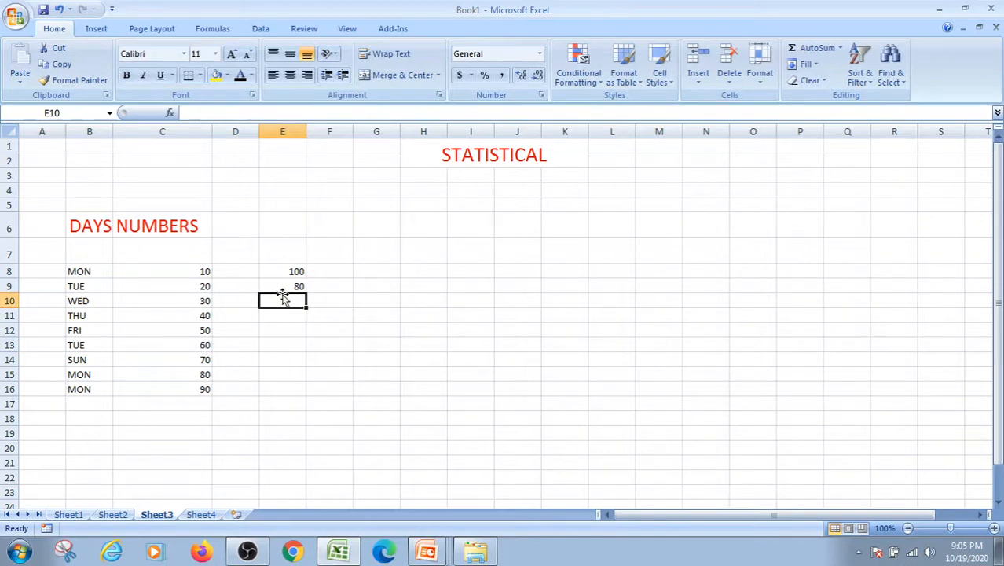
# Step: Open the SUMIF formula in cell E8 for review, and close the Excel Help window
pyautogui.doubleClick(300, 271)
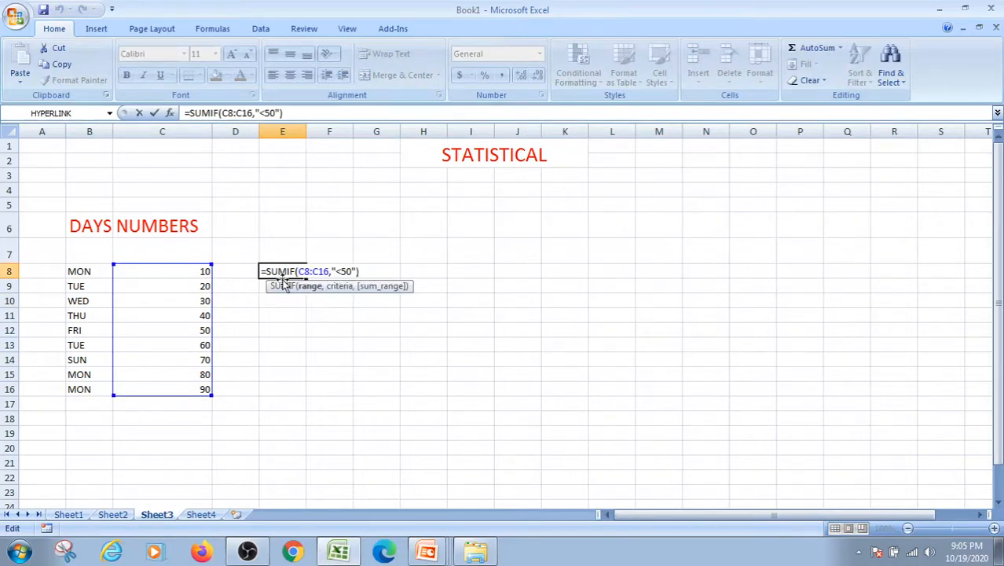
pyautogui.click(281, 288)
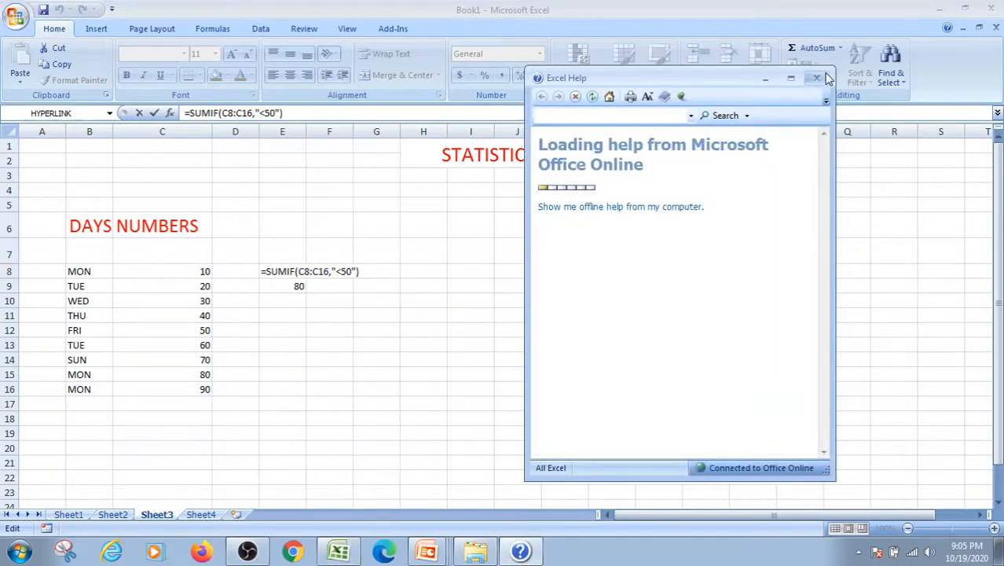
pyautogui.click(816, 78)
pyautogui.click(343, 314)
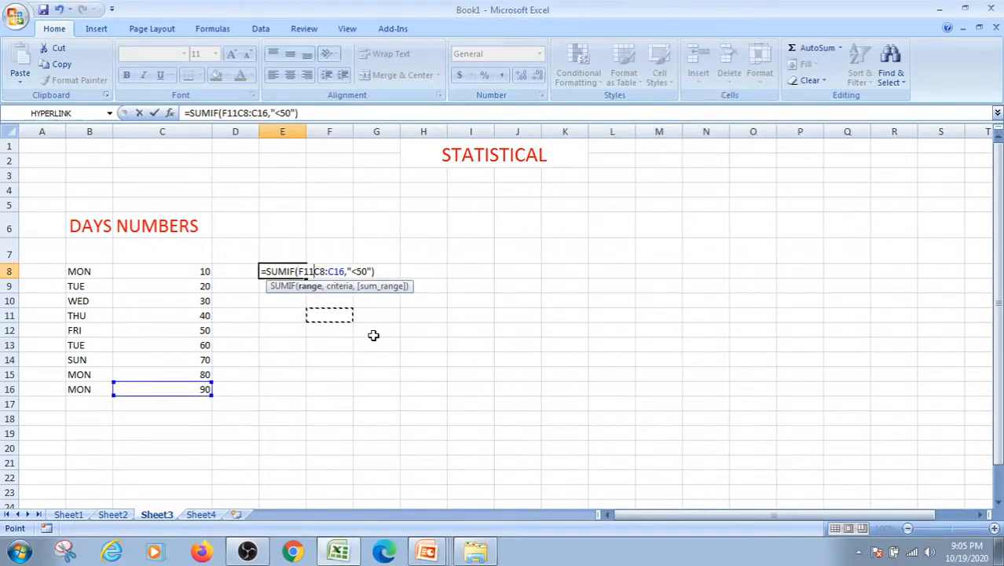
pyautogui.press('BackSpace')
pyautogui.press('BackSpace')
pyautogui.press('BackSpace')
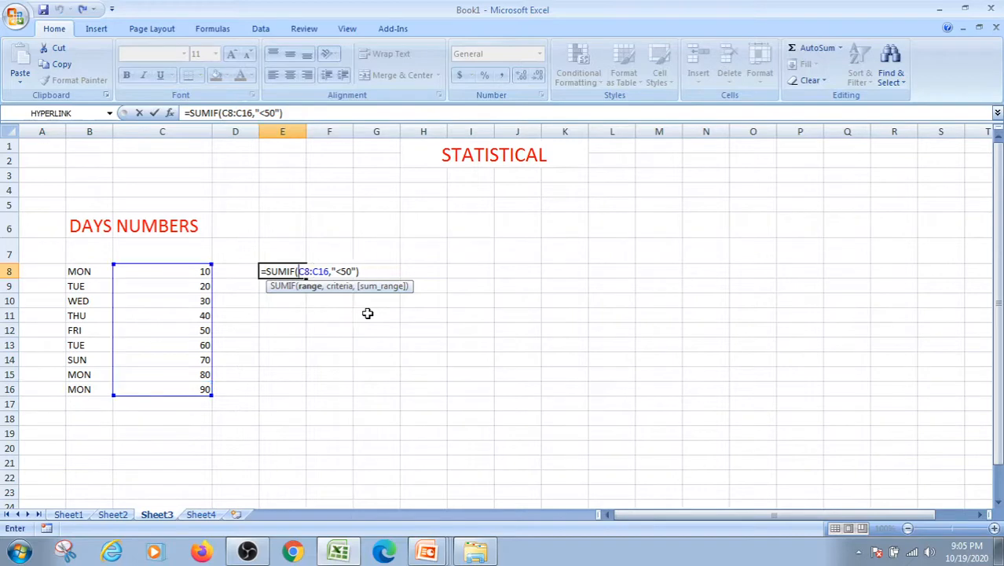
# Step: Insert the reference E6 before C8 in the cell E8 formula, making it =SUMIF(E6C8:C16,"<50")
pyautogui.press('Down')
pyautogui.press('Down')
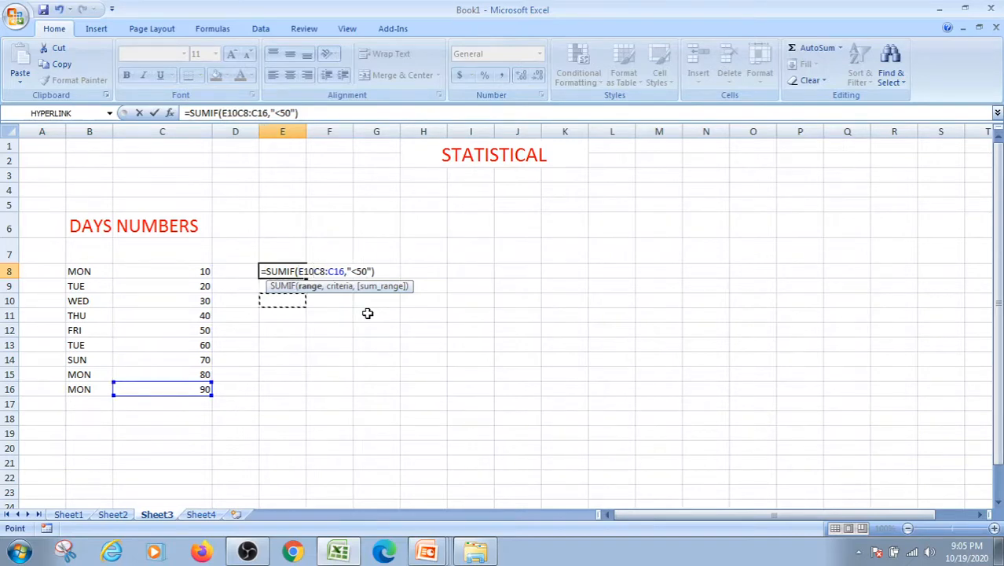
pyautogui.click(376, 316)
pyautogui.click(280, 343)
pyautogui.click(288, 228)
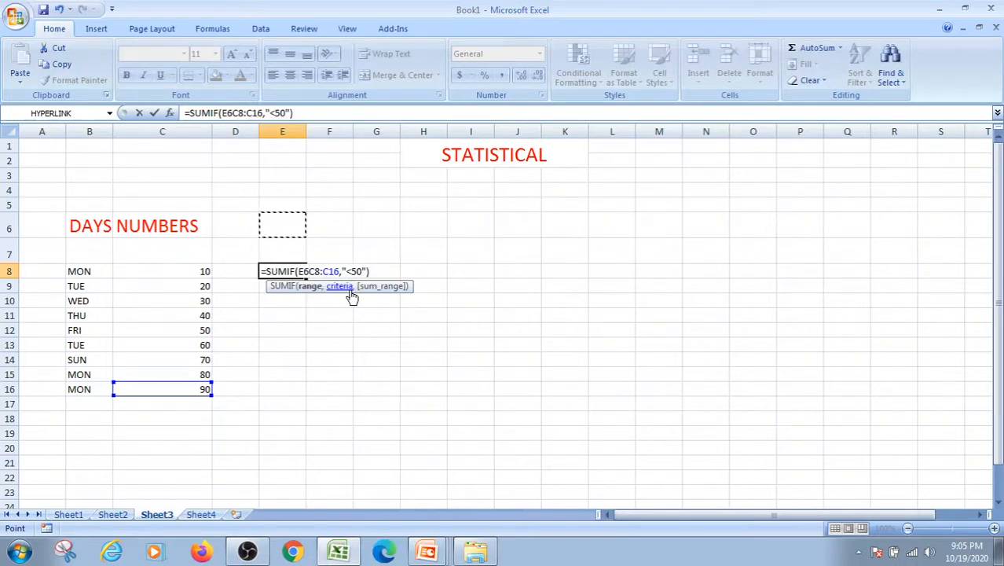
pyautogui.click(378, 270)
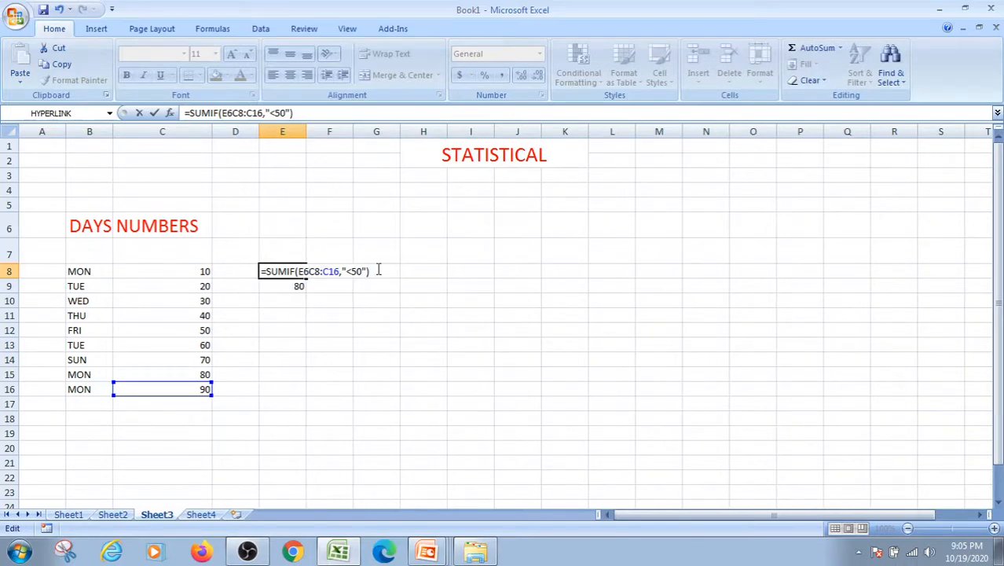
pyautogui.press('Return')
# Step: Review the SUMIF formula in cell E9, and switch to the PowerPoint slide show to present the Logical Functions slide
pyautogui.doubleClick(285, 289)
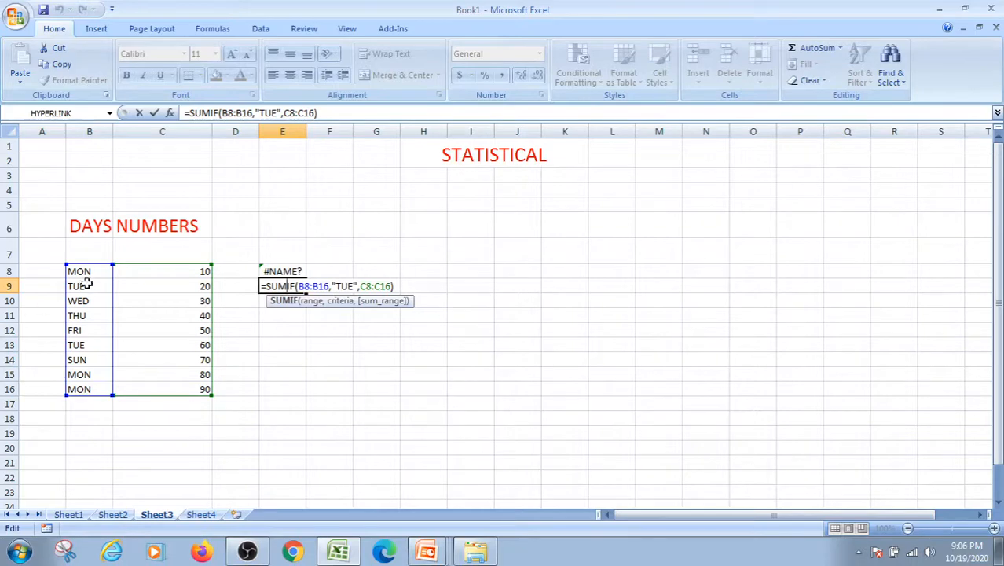
pyautogui.click(376, 432)
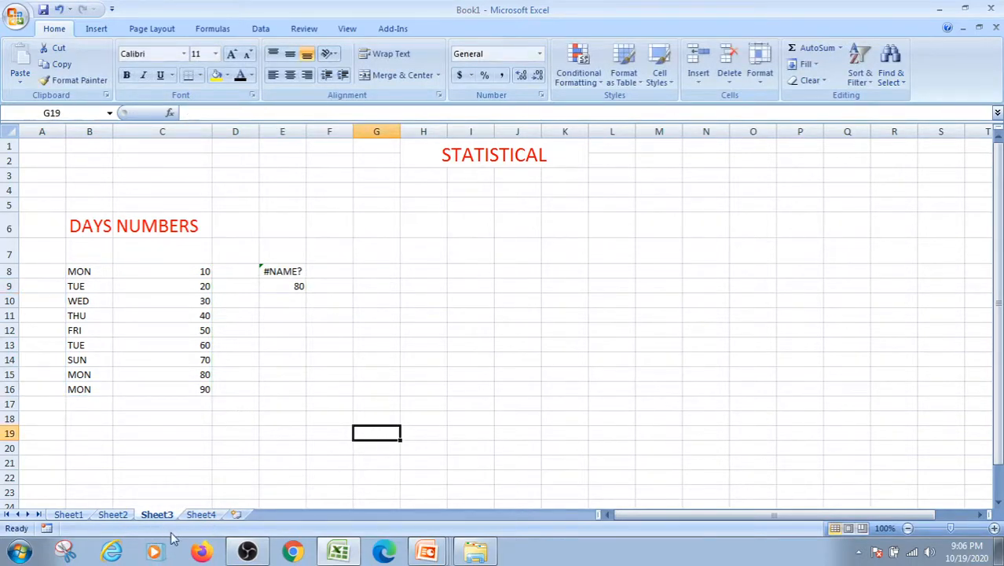
pyautogui.hotkey('alt', 'Tab')
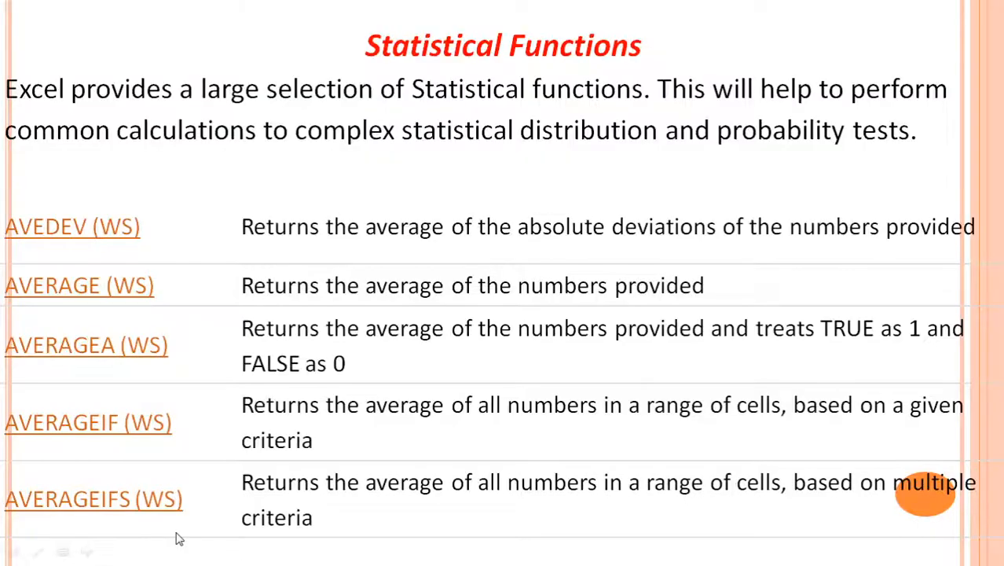
pyautogui.click(179, 539)
pyautogui.click(179, 538)
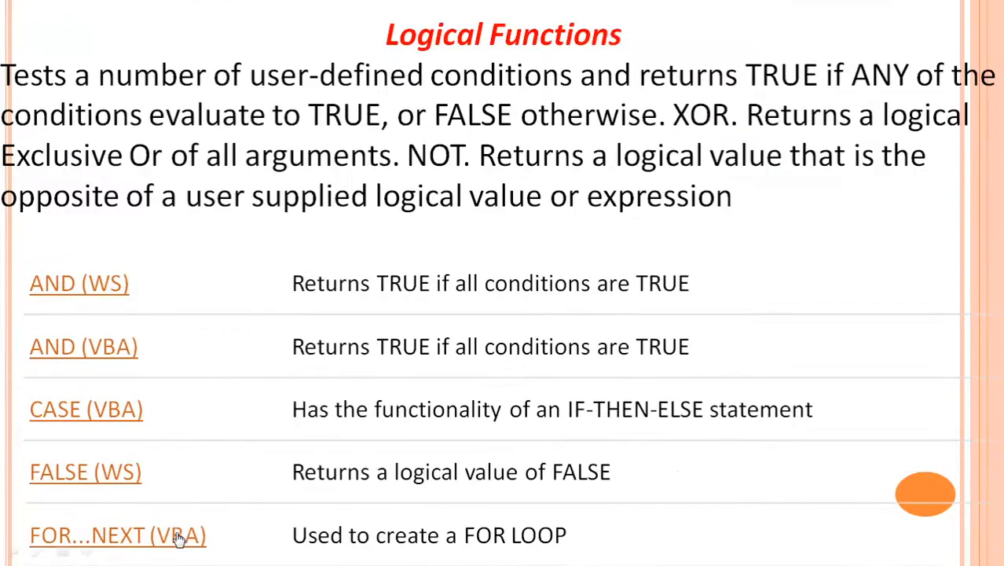
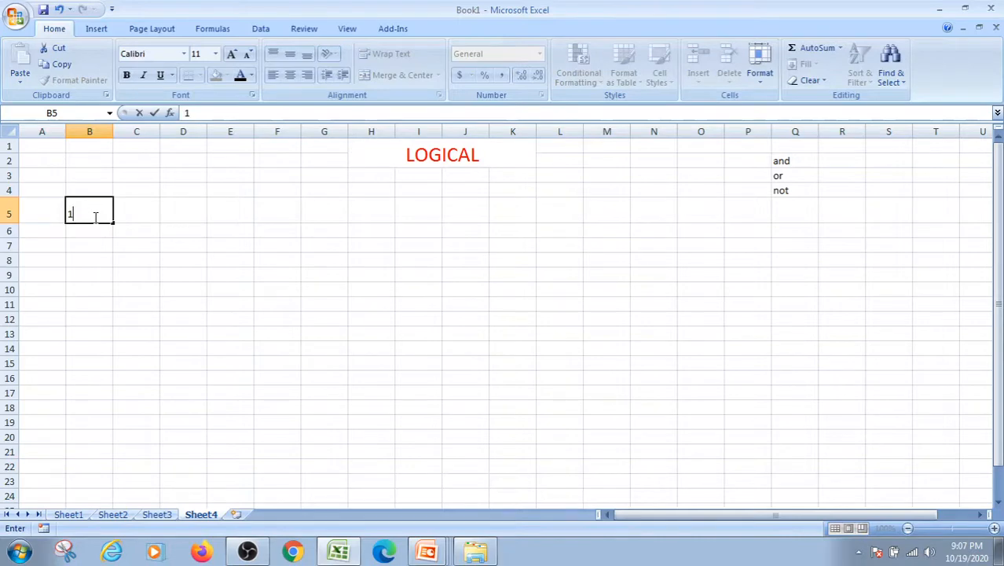
# Step: Enter the values 1, 1, 0 and 0 in cells B5 to B8 of Sheet4
pyautogui.press('Return')
pyautogui.write('1')
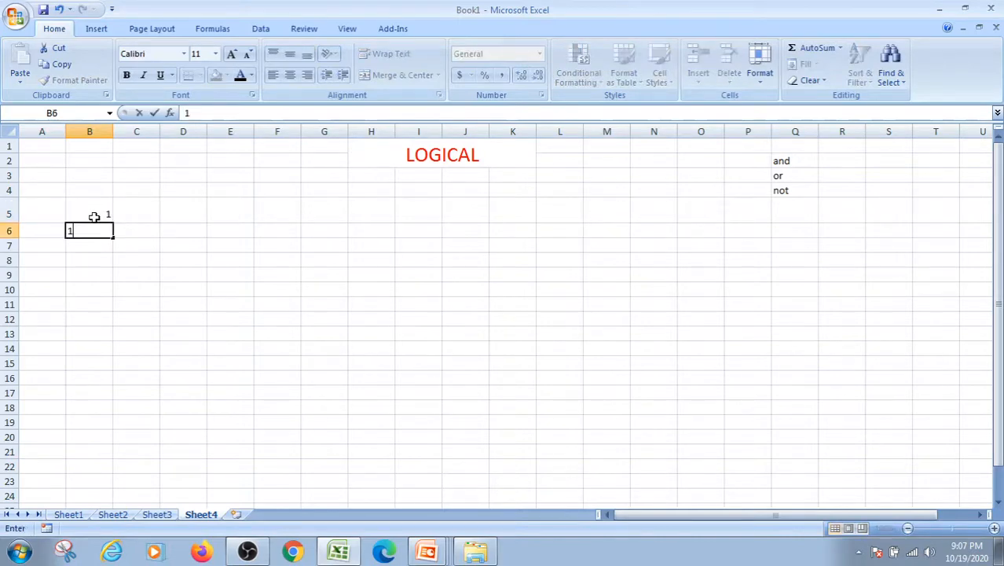
pyautogui.press('Return')
pyautogui.write('0')
pyautogui.press('Return')
pyautogui.write('0')
pyautogui.press('Return')
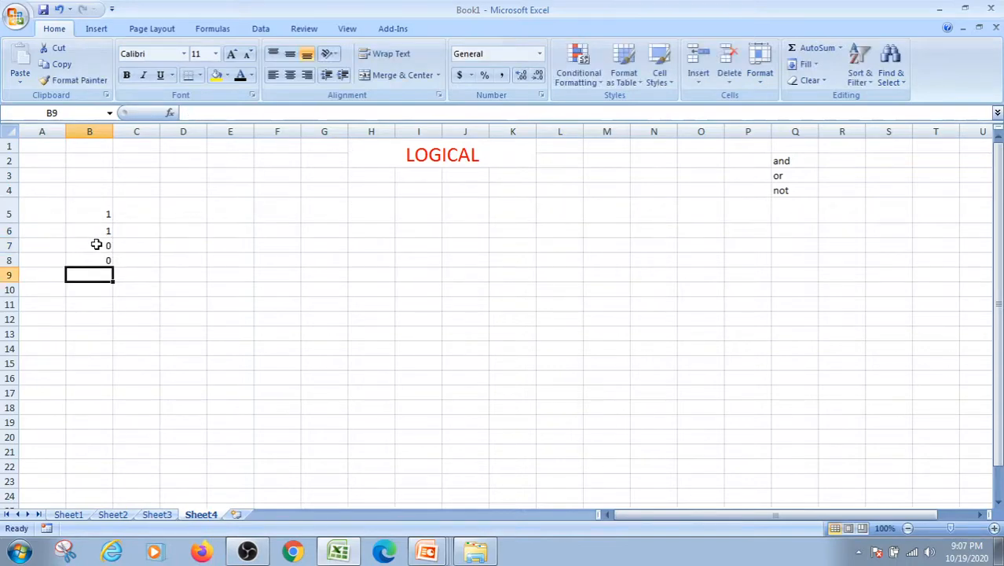
# Step: Enter the values 1, 0, 1 and 0 in cells C5 to C8
pyautogui.click(149, 214)
pyautogui.write('1')
pyautogui.press('Return')
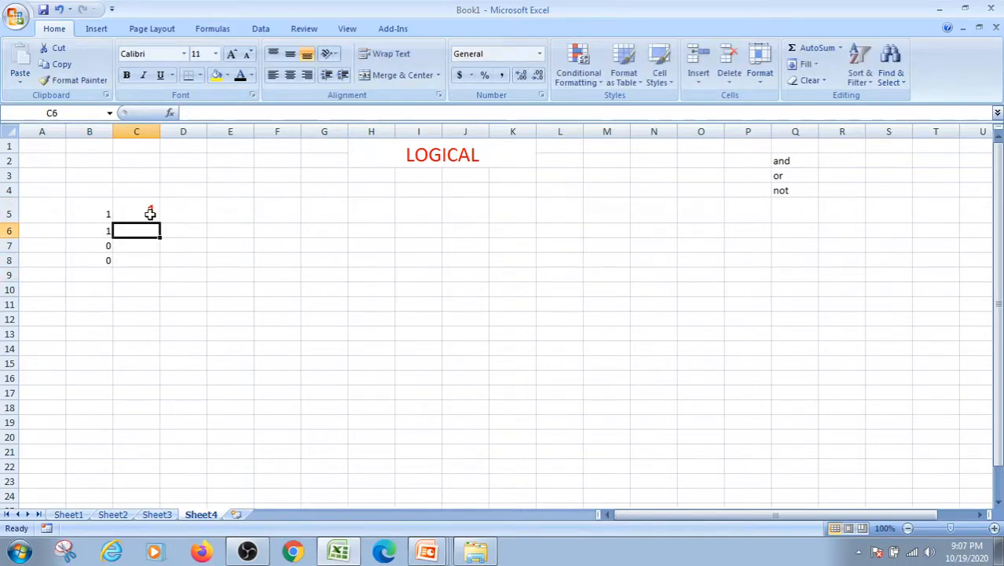
pyautogui.write('0')
pyautogui.press('Return')
pyautogui.write('1')
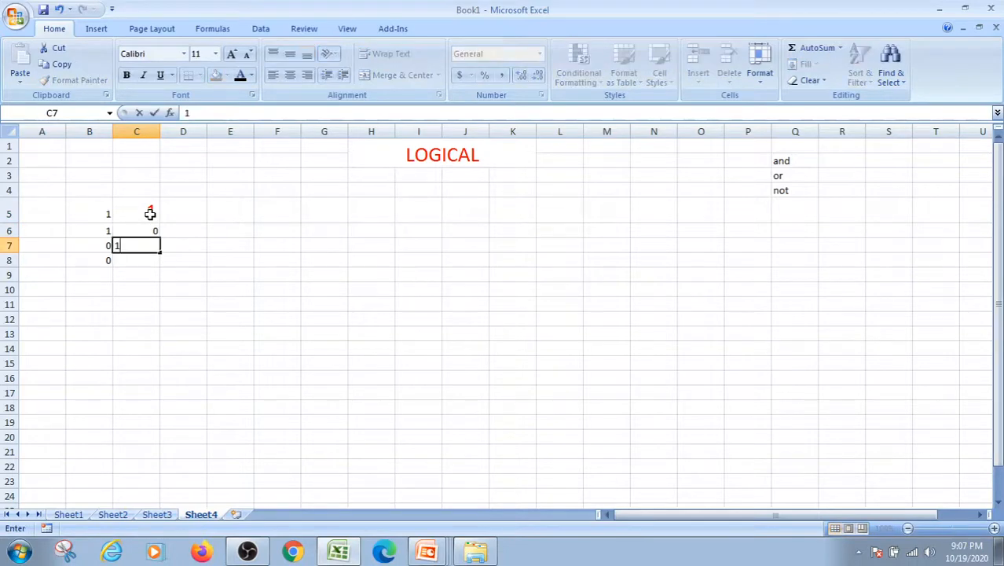
pyautogui.press('Return')
pyautogui.write('0')
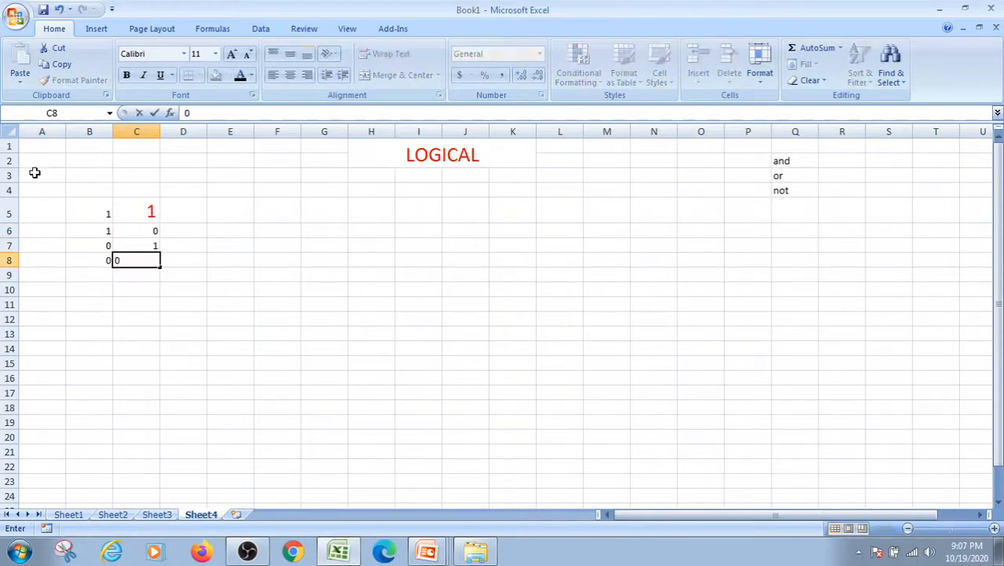
pyautogui.click(178, 213)
# Step: Clear cell C5 and enter the value 1 in it again
pyautogui.click(152, 213)
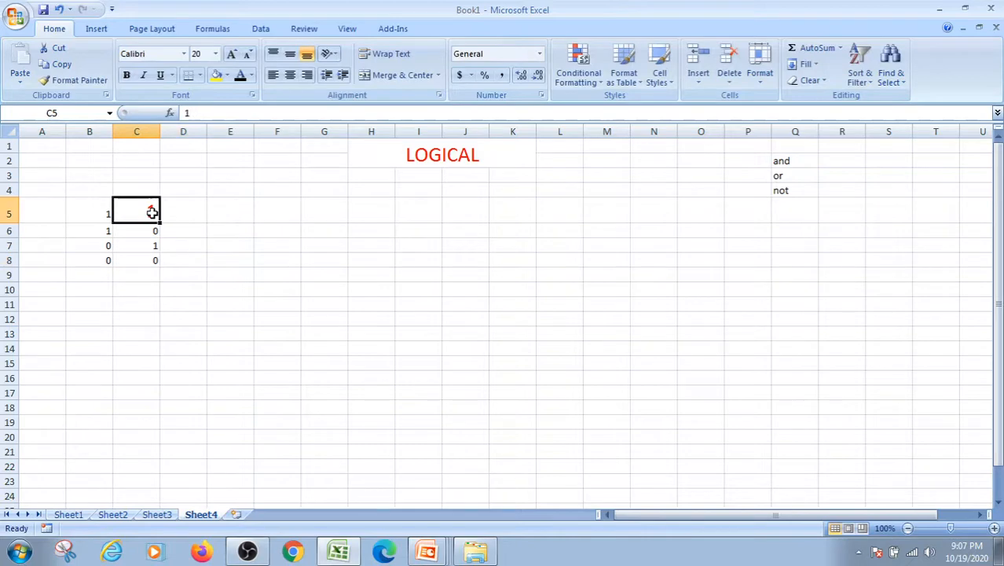
pyautogui.press('BackSpace')
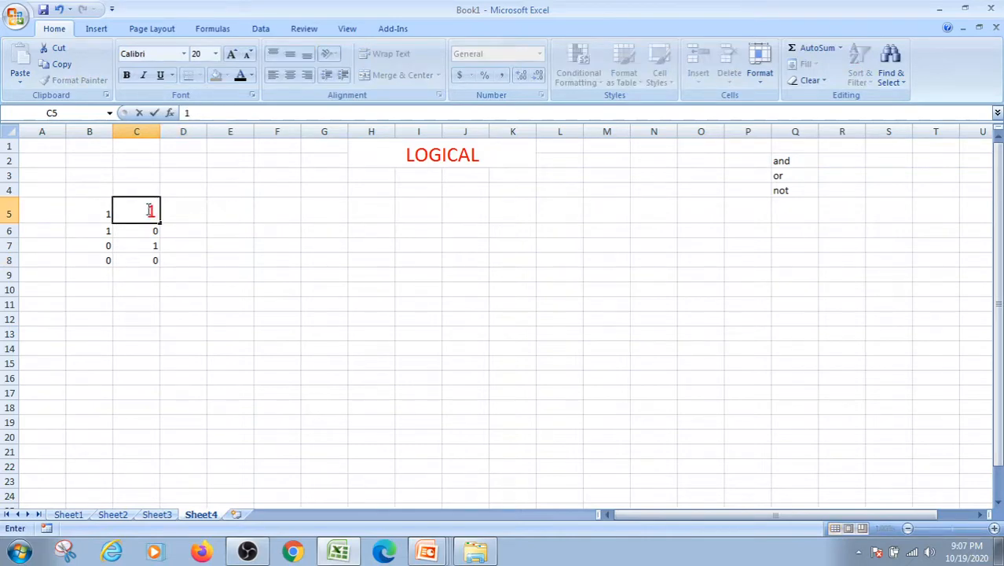
pyautogui.doubleClick(150, 210)
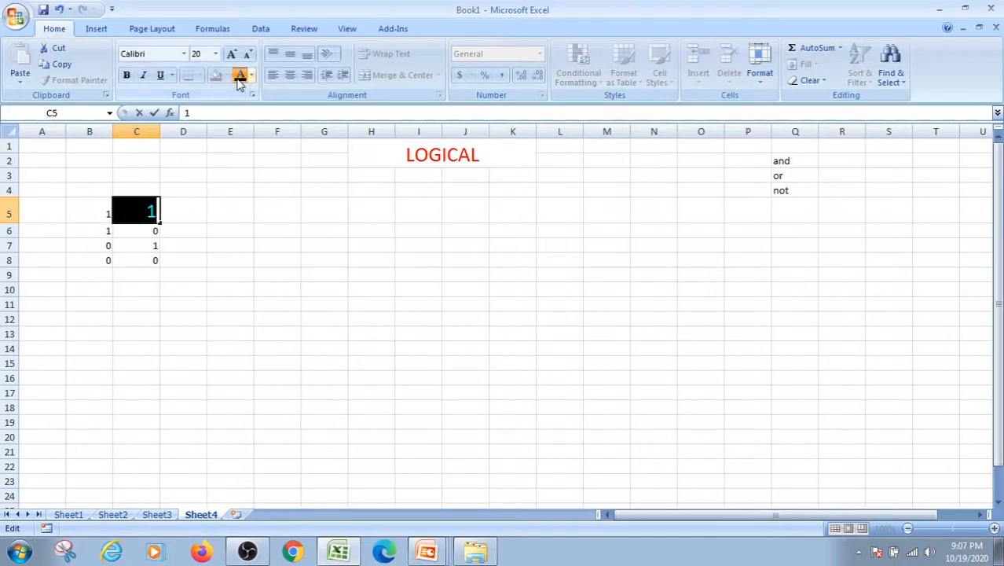
pyautogui.click(230, 211)
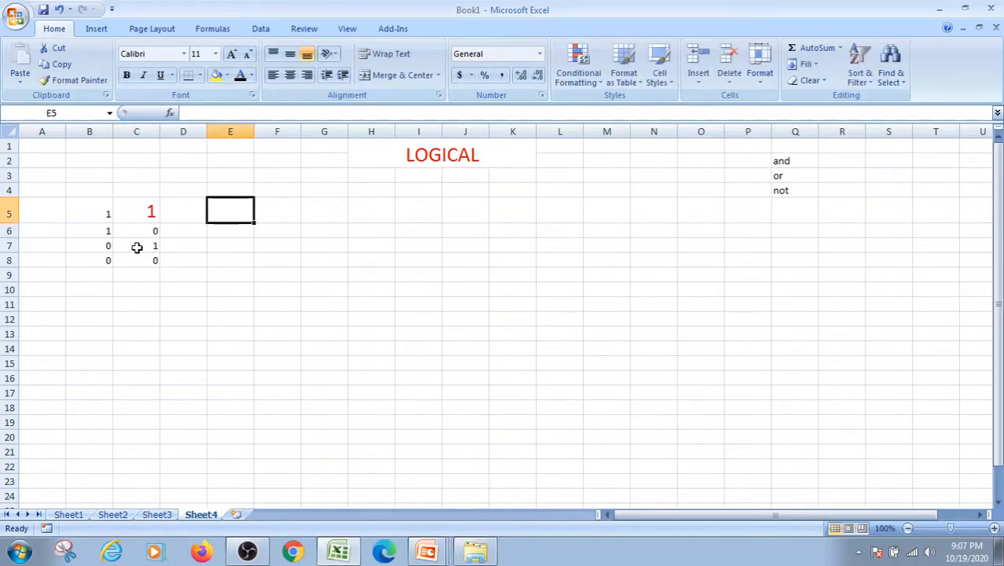
# Step: Merge and center cells B3 and C3 and enter the heading AND in the merged cell
pyautogui.moveTo(105, 176); pyautogui.dragTo(150, 179)
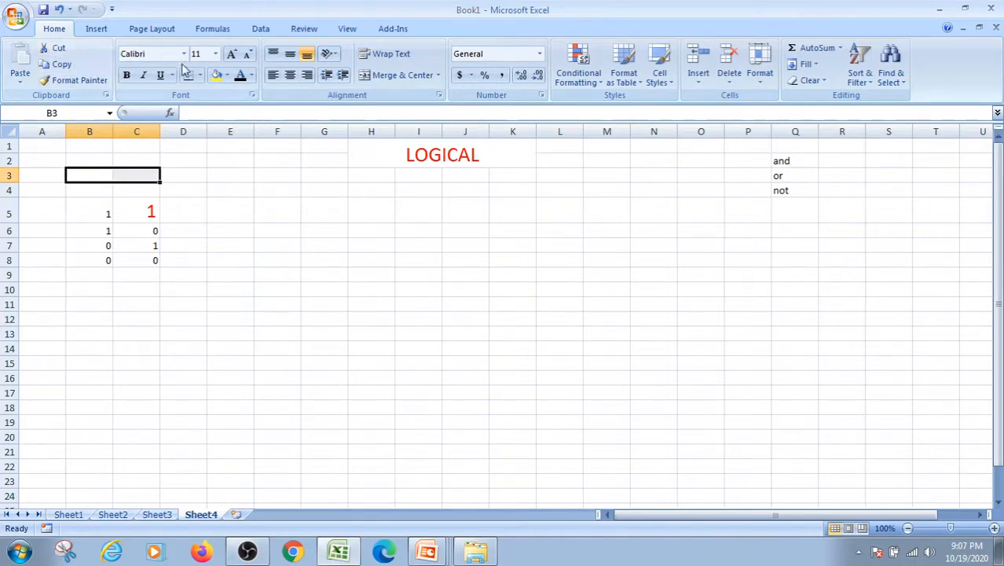
pyautogui.click(416, 79)
pyautogui.write('AND')
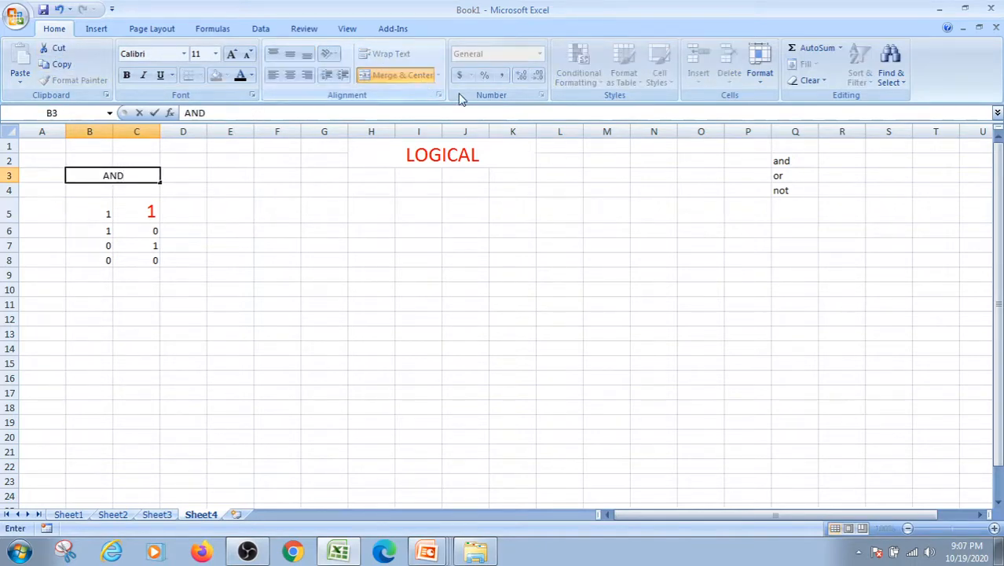
# Step: Enter the AND results 1, 0, 0 and 0 in cells D5 to D8
pyautogui.click(192, 205)
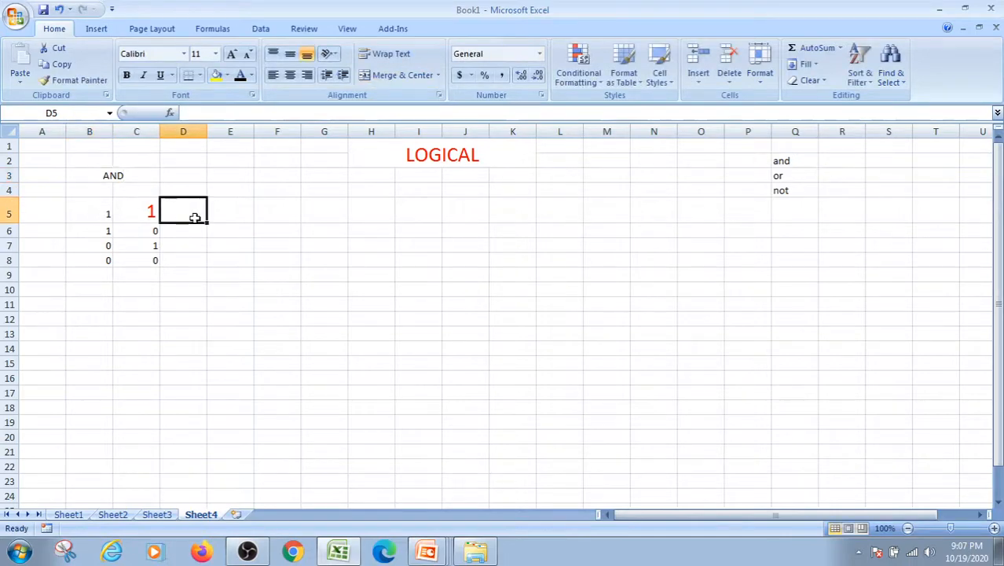
pyautogui.write('1')
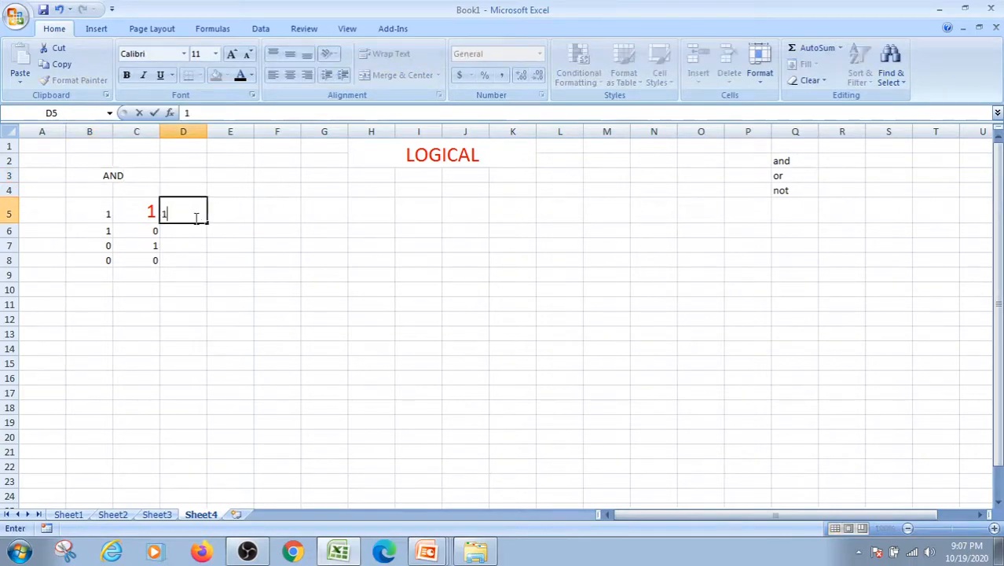
pyautogui.press('Return')
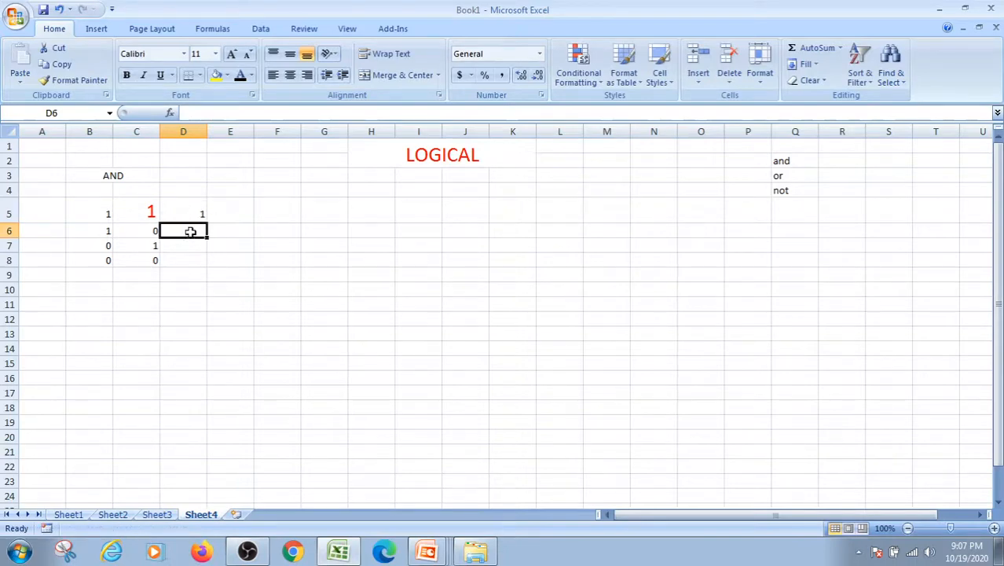
pyautogui.write('0')
pyautogui.press('Return')
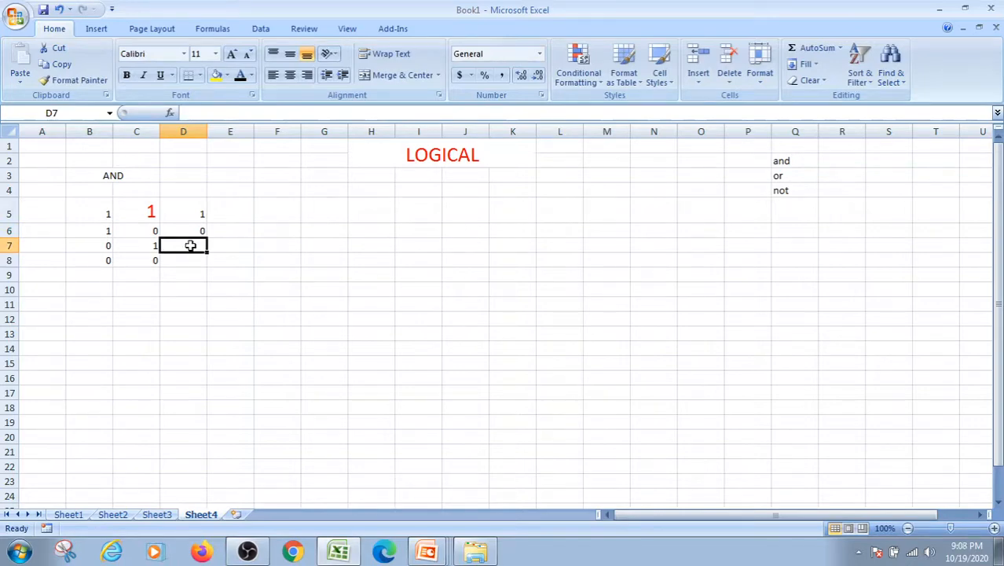
pyautogui.write('0')
pyautogui.press('Return')
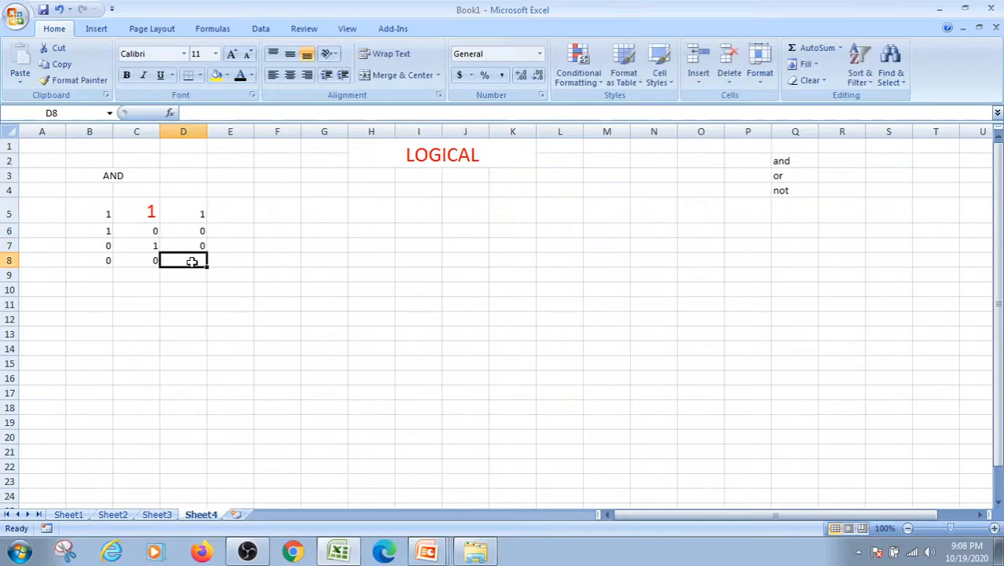
pyautogui.write('0')
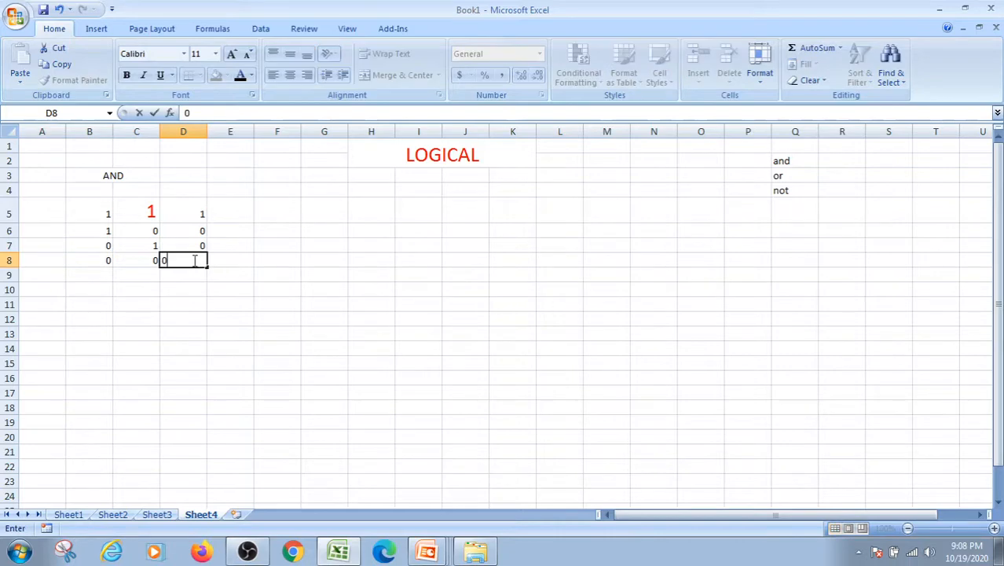
pyautogui.click(281, 244)
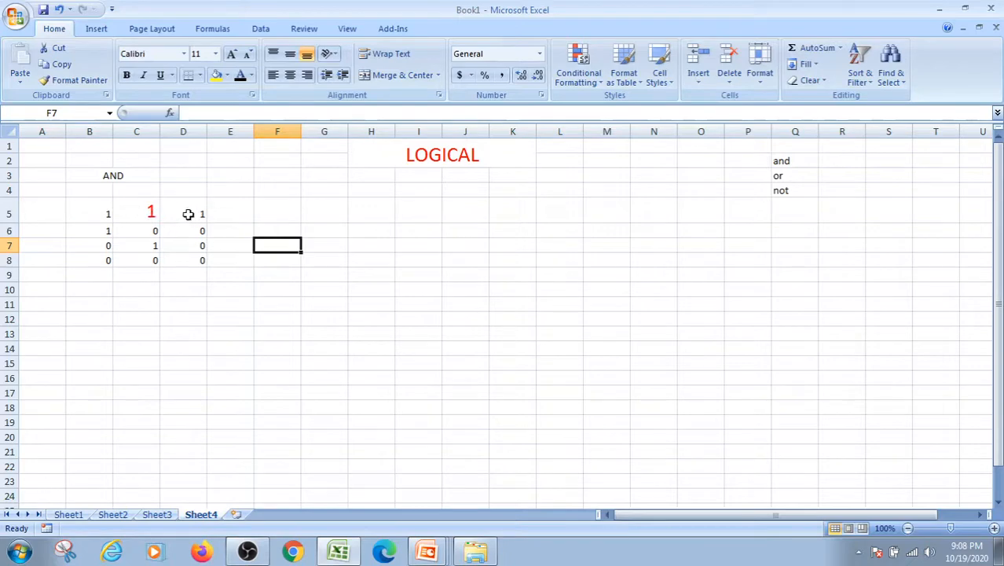
# Step: Enter the heading OR in cell G5 and the values 1, 1, 0 and 0 in cells G6 to G9
pyautogui.click(329, 214)
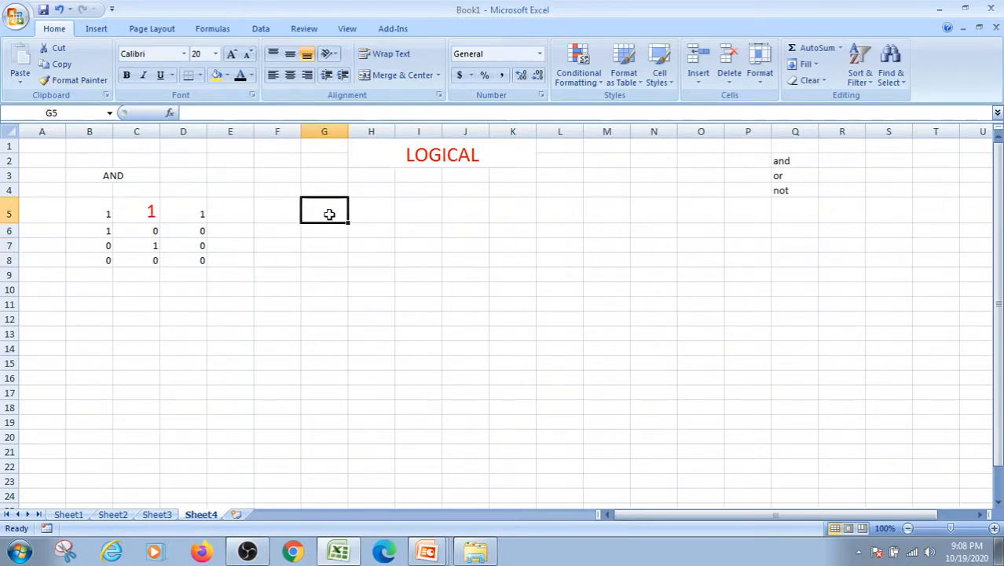
pyautogui.write('OR')
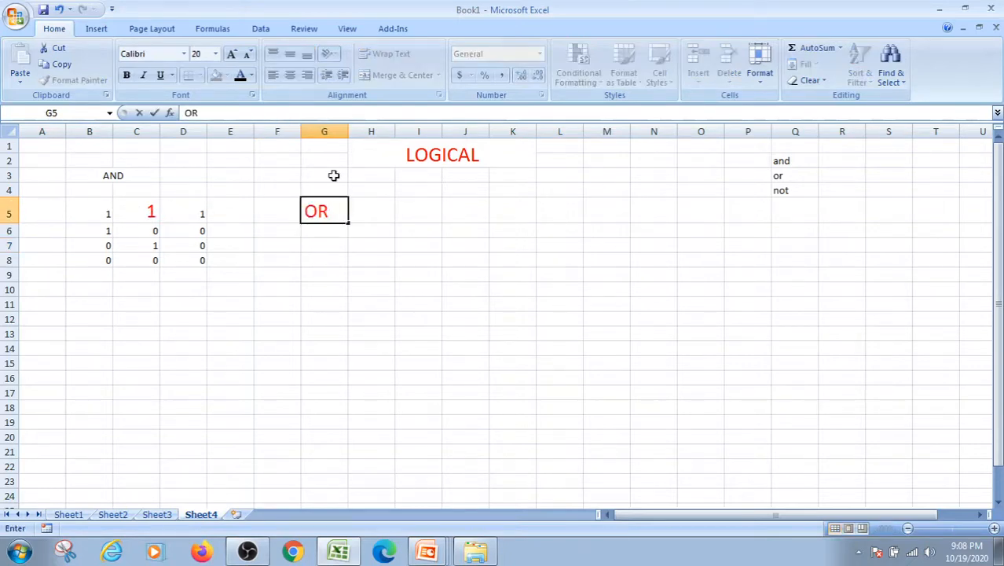
pyautogui.click(325, 230)
pyautogui.write('1')
pyautogui.press('Return')
pyautogui.write('1')
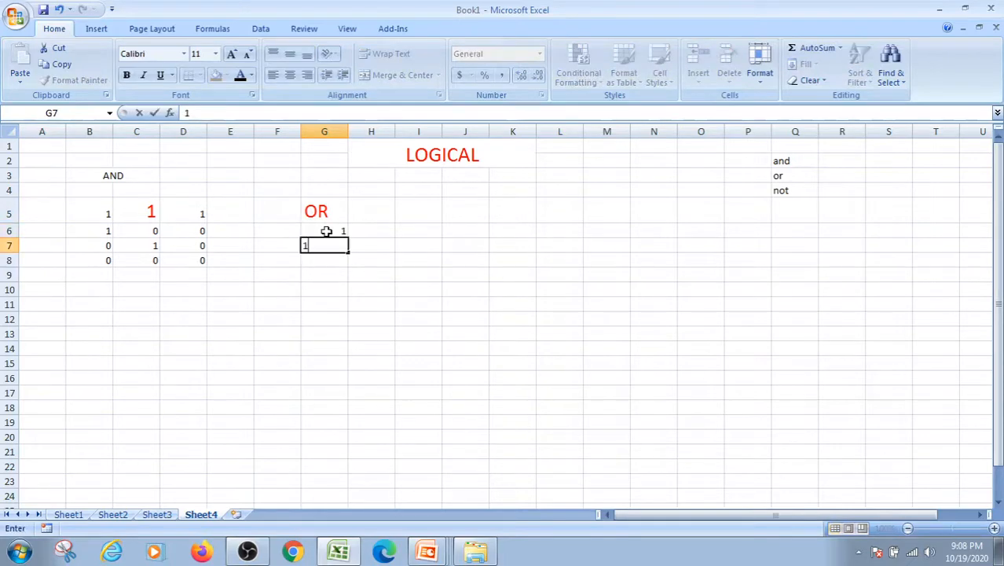
pyautogui.press('Return')
pyautogui.write('0')
pyautogui.press('Return')
pyautogui.write('0')
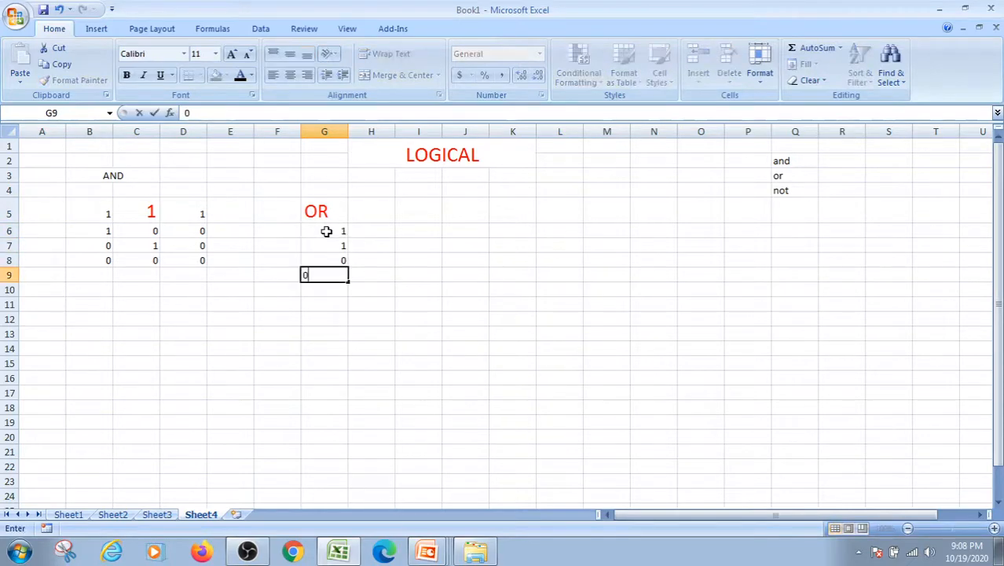
# Step: Enter the second OR operands 1, 0, 1 and 0 in cells H6 to H9
pyautogui.click(376, 232)
pyautogui.write('1')
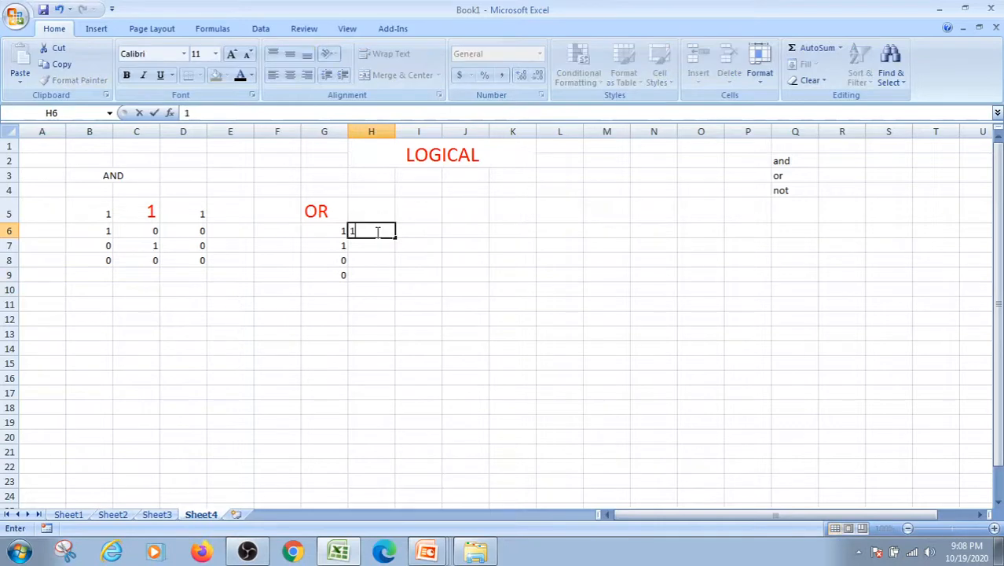
pyautogui.press('Return')
pyautogui.write('0')
pyautogui.press('Return')
pyautogui.write('1')
pyautogui.press('Return')
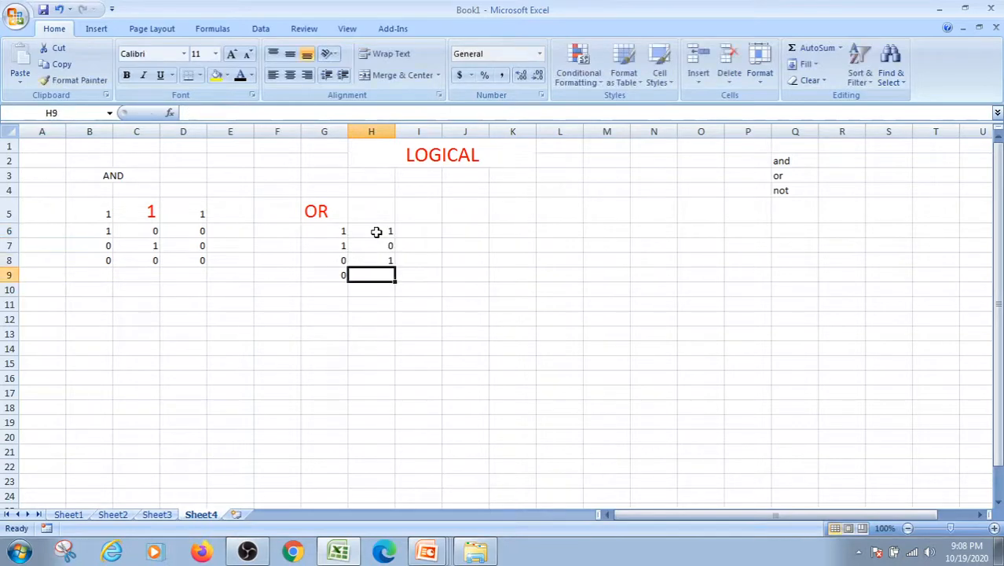
pyautogui.write('0')
# Step: Enter the OR results 1, 1, 1 and 0 in cells I6 to I9
pyautogui.click(424, 232)
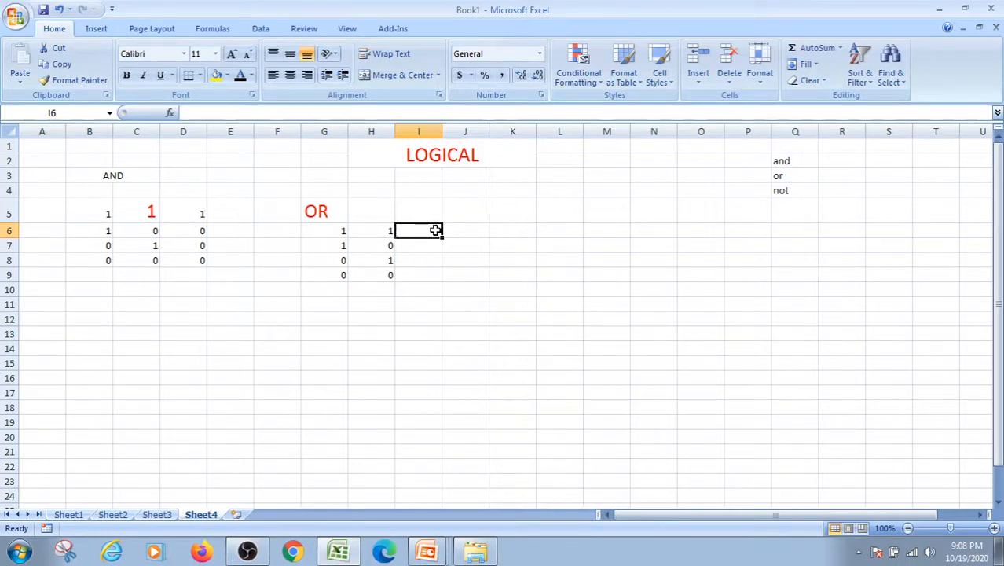
pyautogui.write('1')
pyautogui.press('Return')
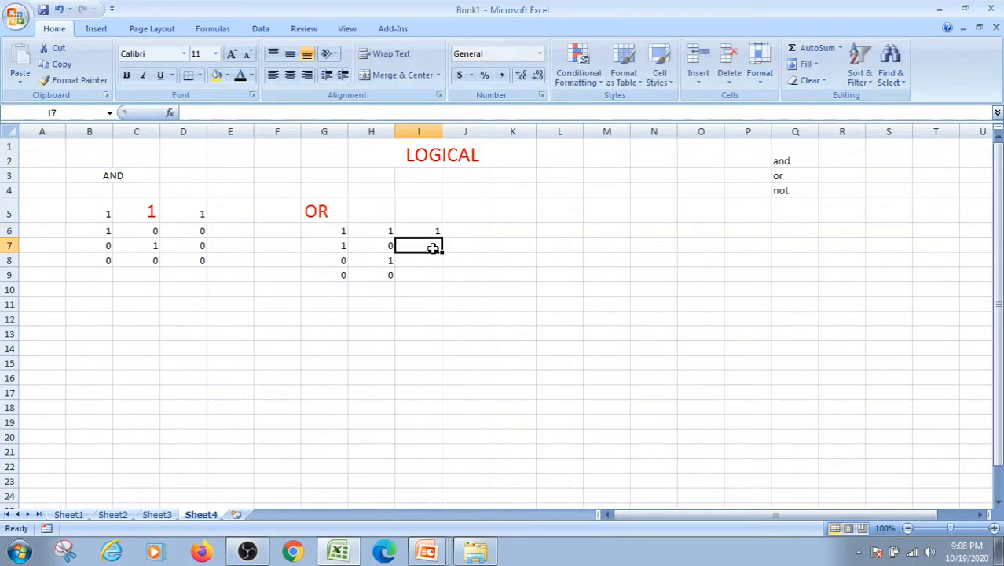
pyautogui.write('1')
pyautogui.press('Return')
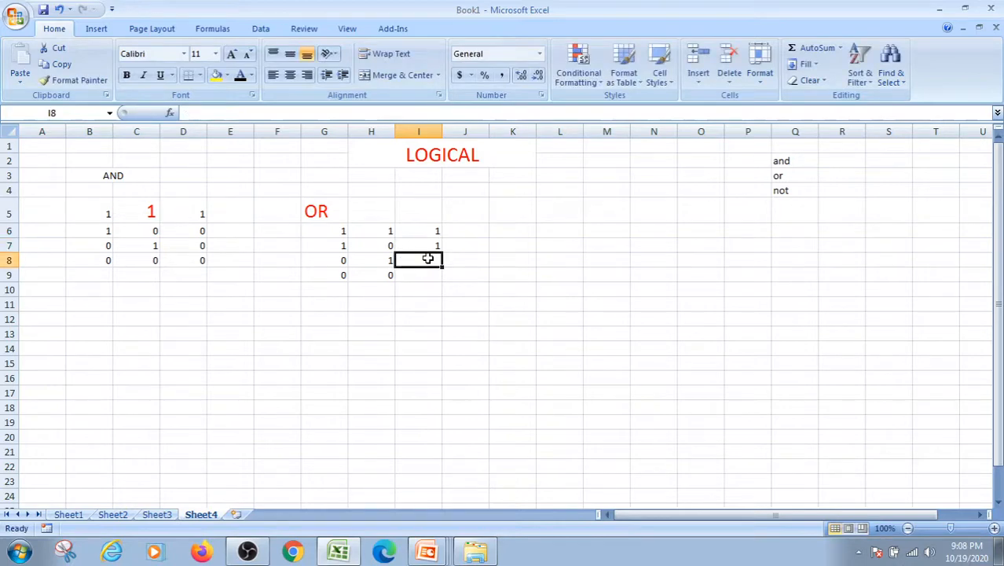
pyautogui.write('1')
pyautogui.press('Return')
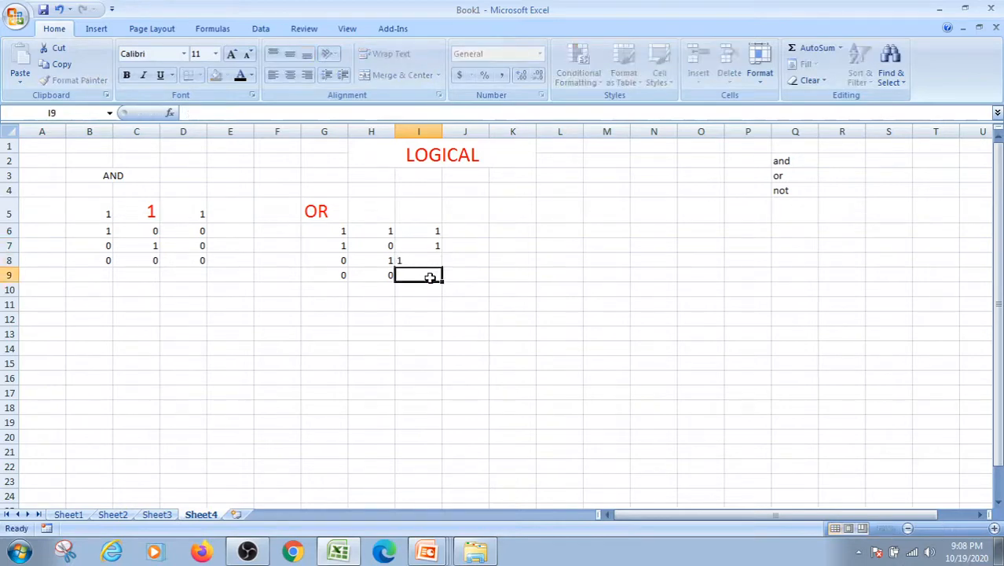
pyautogui.write('0')
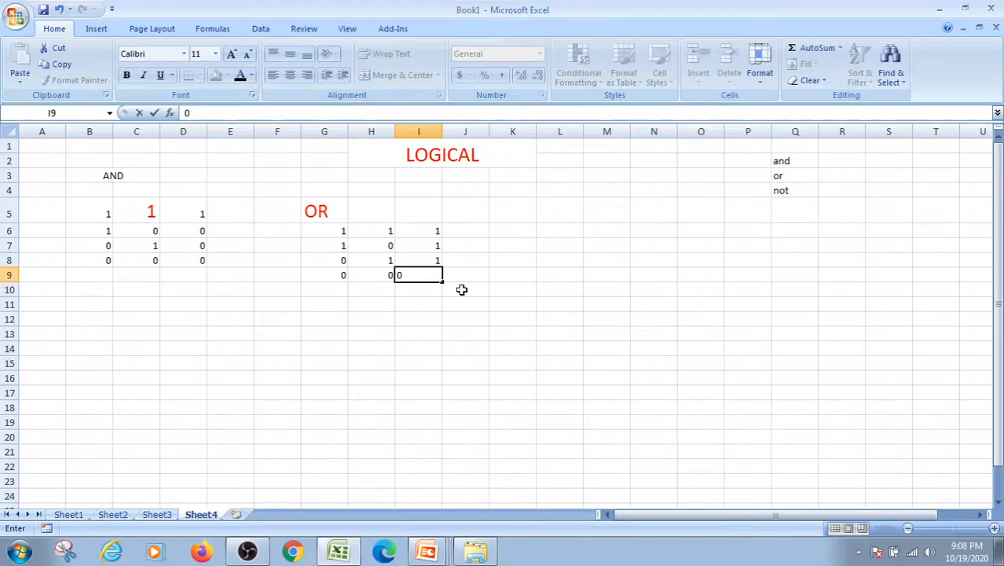
pyautogui.click(433, 345)
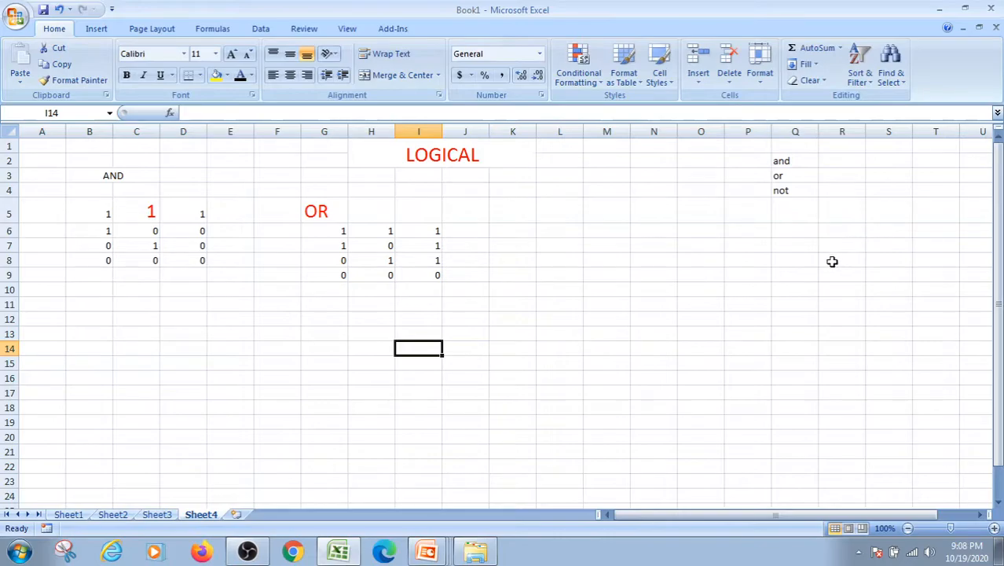
# Step: Look at the Logical Functions slide in PowerPoint, and return to Excel to review the examples on Sheet1 through Sheet4
pyautogui.hotkey('alt', 'Tab')
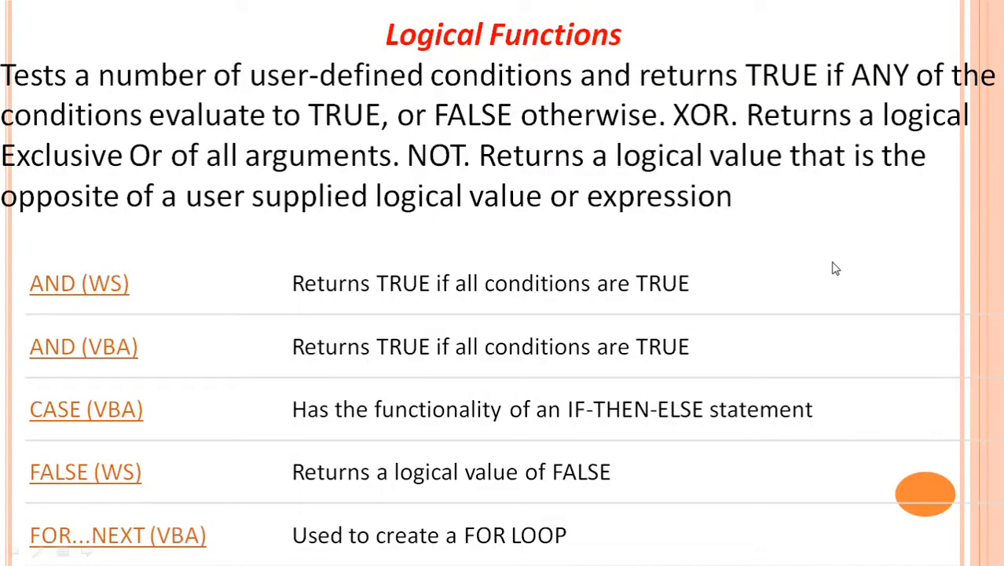
pyautogui.hotkey('alt', 'Tab')
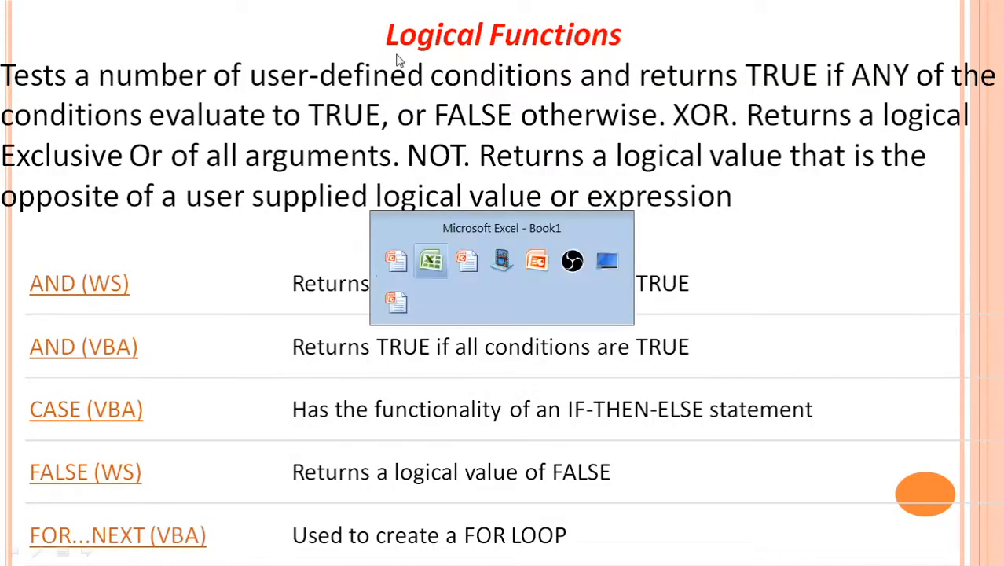
pyautogui.click(68, 514)
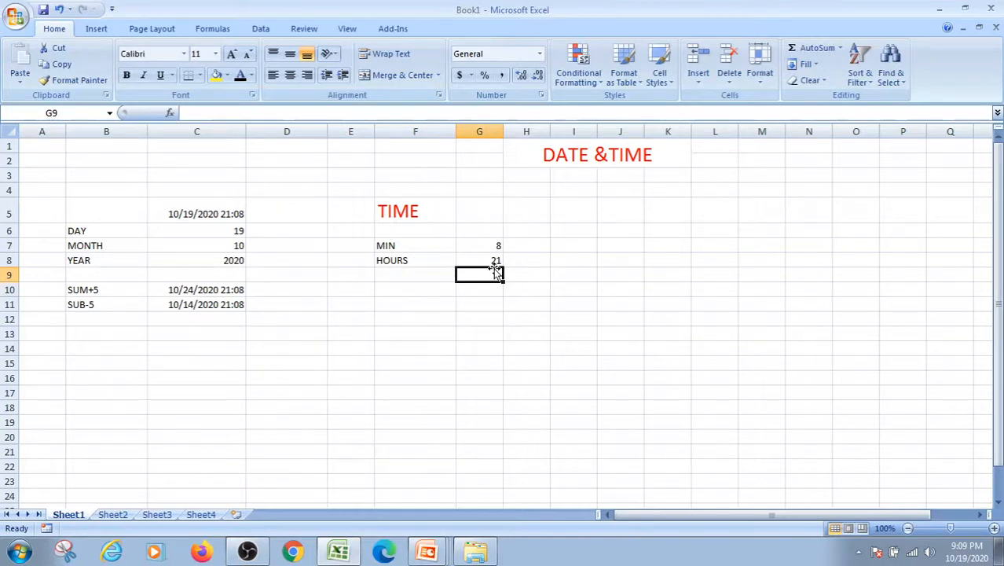
pyautogui.click(112, 514)
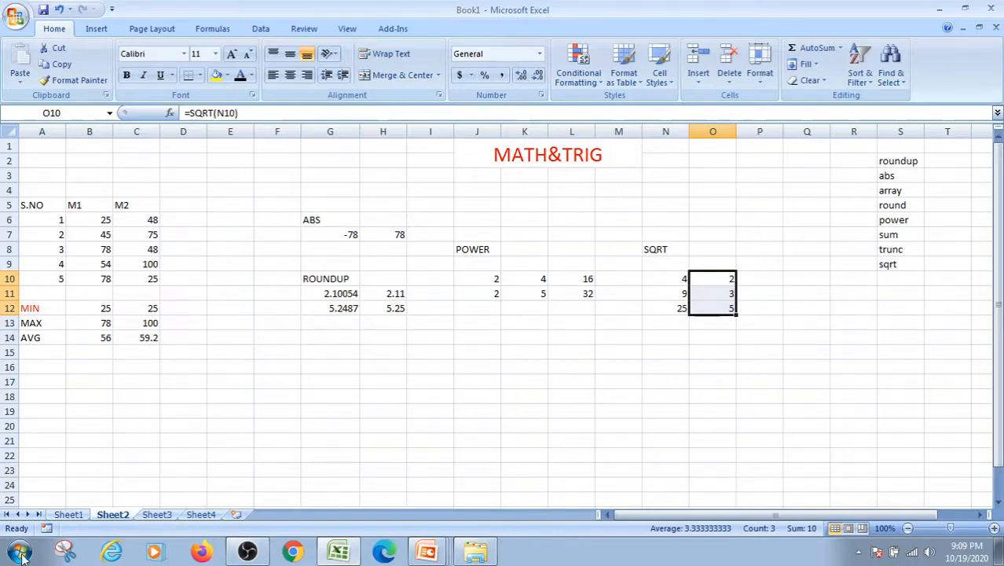
pyautogui.click(159, 513)
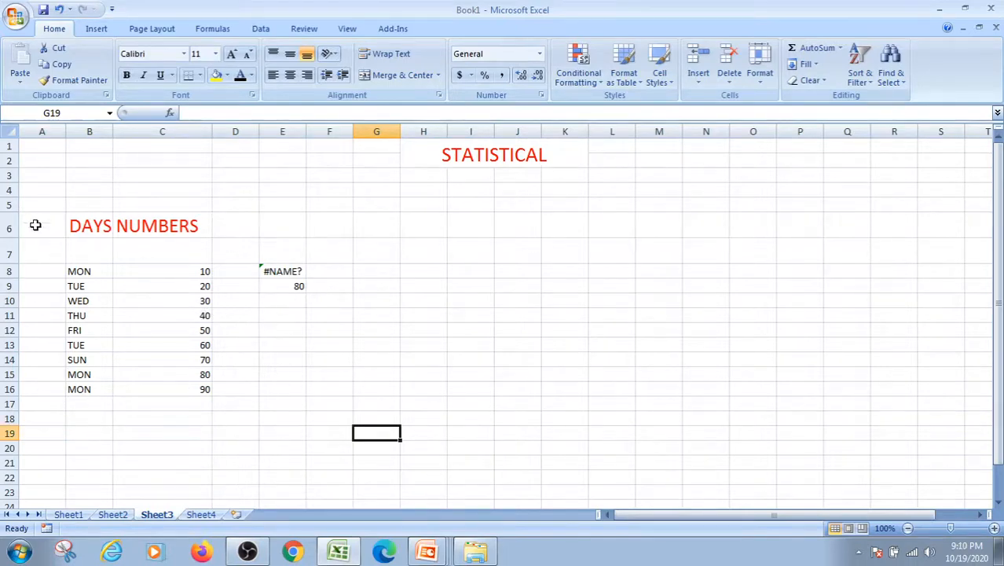
pyautogui.click(198, 516)
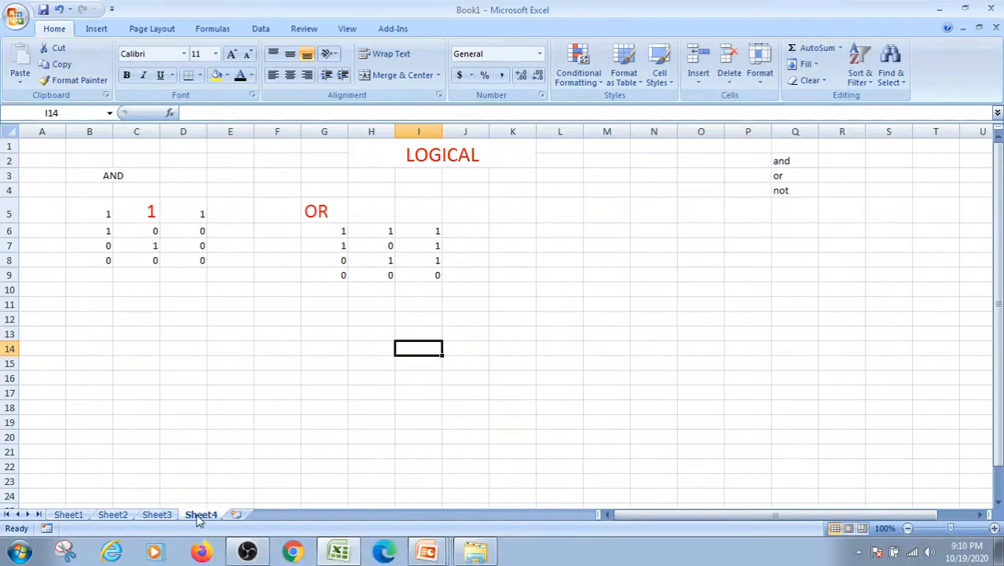
# Step: Switch to the PowerPoint slide show and advance to the Reference Books slide
pyautogui.hotkey('alt', 'Tab')
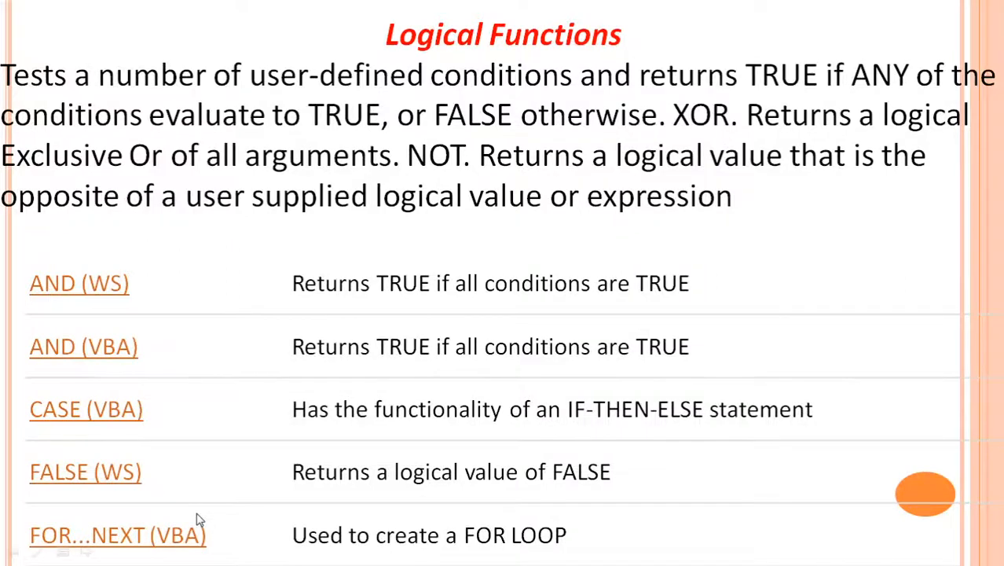
pyautogui.press('Right')
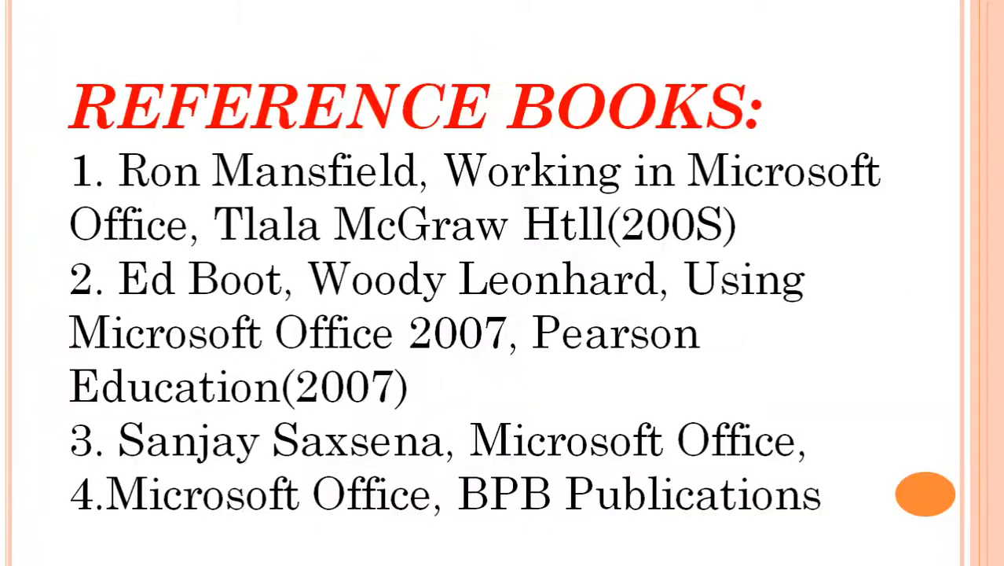